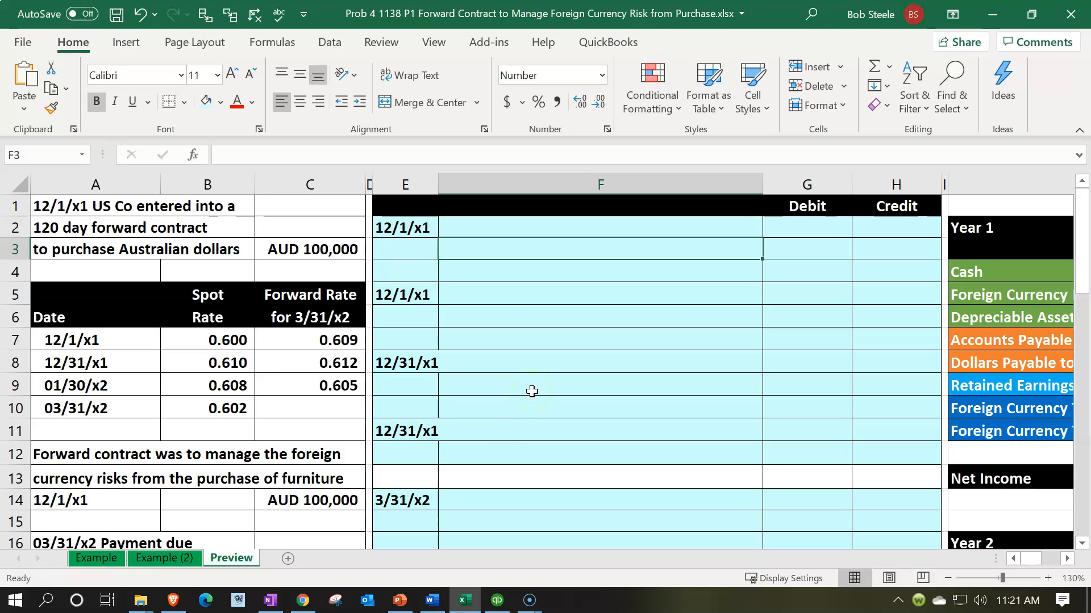
- Fill the first account line of the 12/1/x1 journal entry (F2) with a reference to the Depreciable Asset account, =J6
{"action": "left_click", "coordinate": [307, 508]}
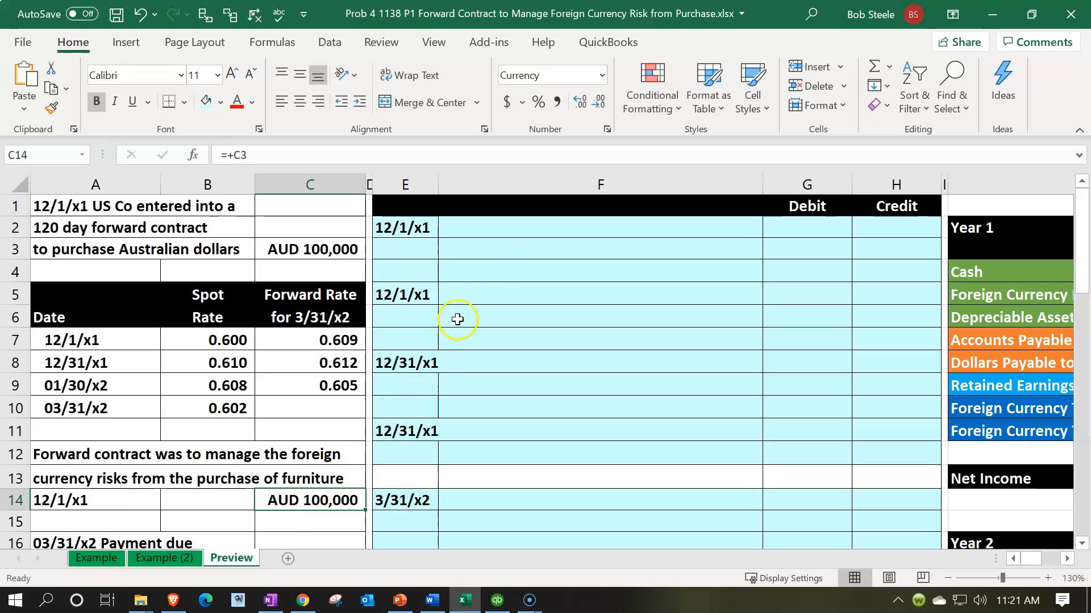
{"action": "left_click", "coordinate": [494, 243]}
{"action": "left_click", "coordinate": [499, 233]}
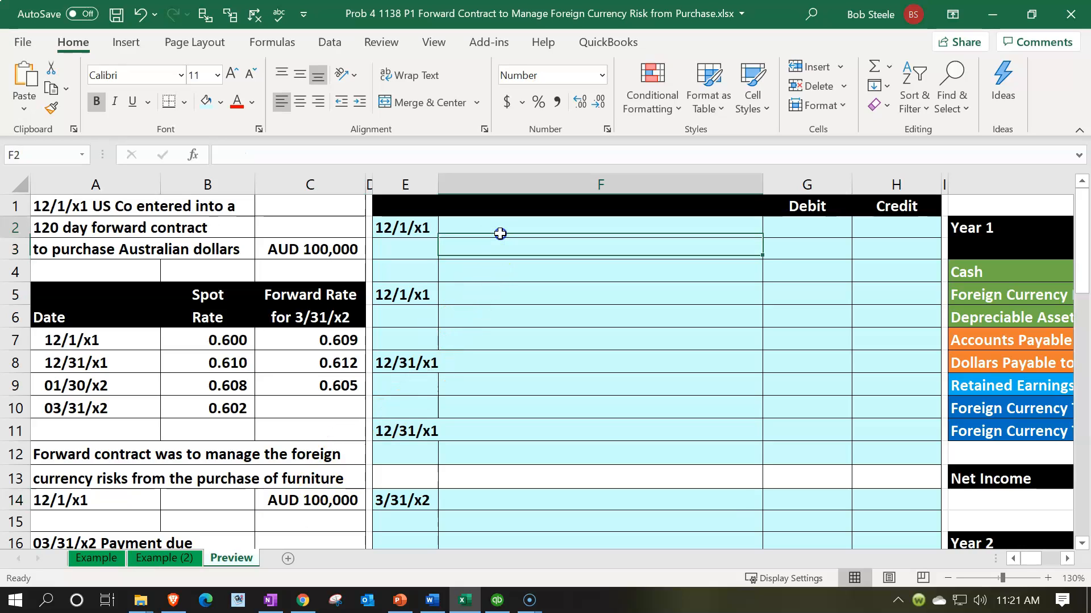
{"action": "type", "text": "="}
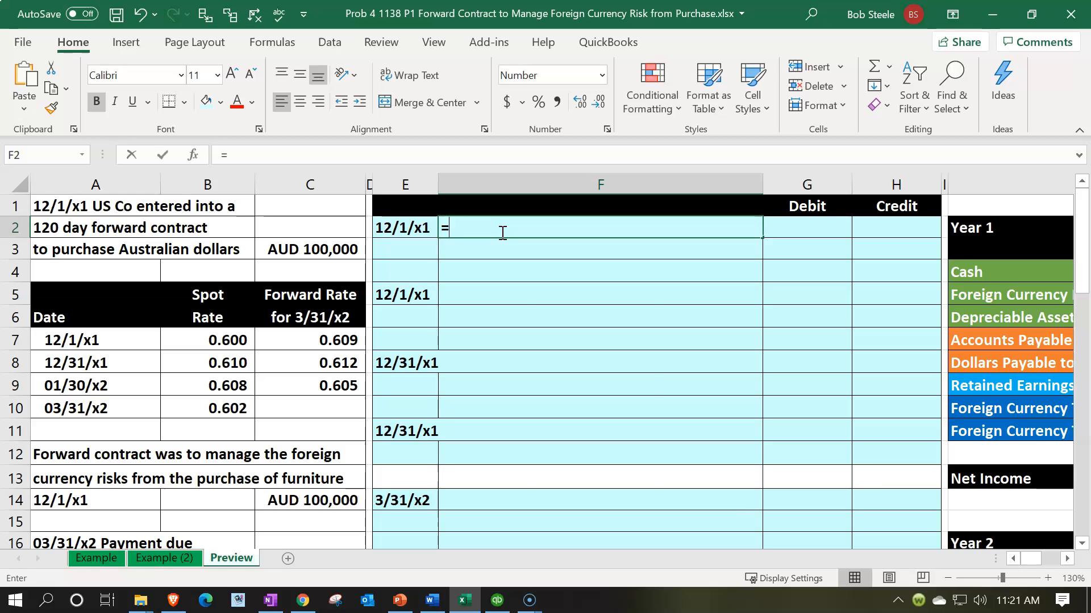
{"action": "key", "text": "Right"}
{"action": "key", "text": "Right"}
{"action": "key", "text": "Right"}
{"action": "key", "text": "Right"}
{"action": "key", "text": "Down"}
{"action": "key", "text": "Down"}
{"action": "key", "text": "Down"}
{"action": "key", "text": "Down"}
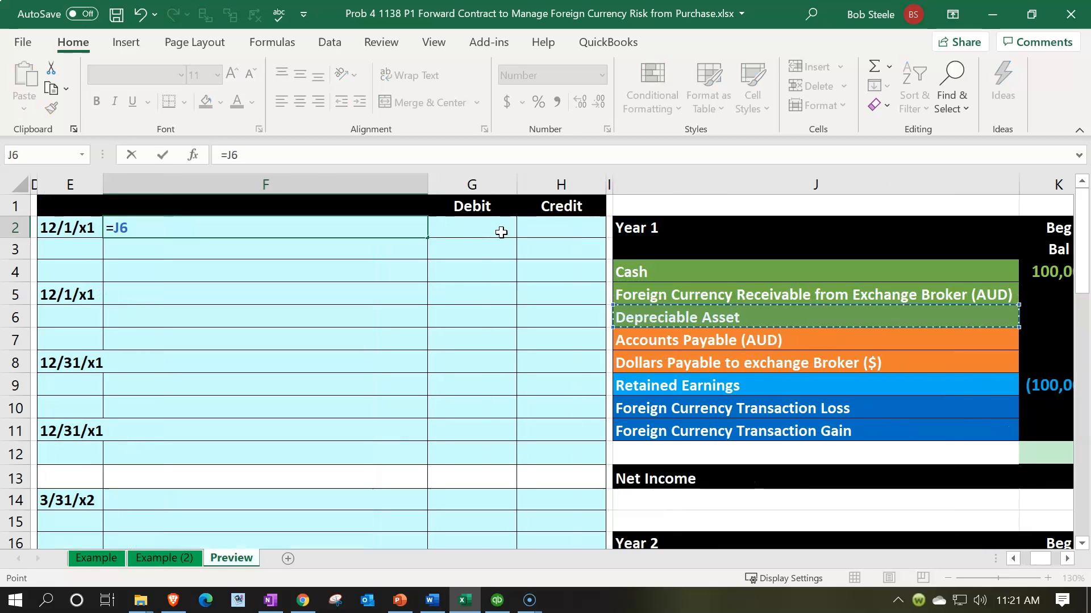
{"action": "key", "text": "Return"}
- Fill the second account line of the 12/1/x1 journal entry (F3) with a reference to Accounts Payable (AUD), =J7
{"action": "key", "text": "Left"}
{"action": "key", "text": "Left"}
{"action": "key", "text": "Left"}
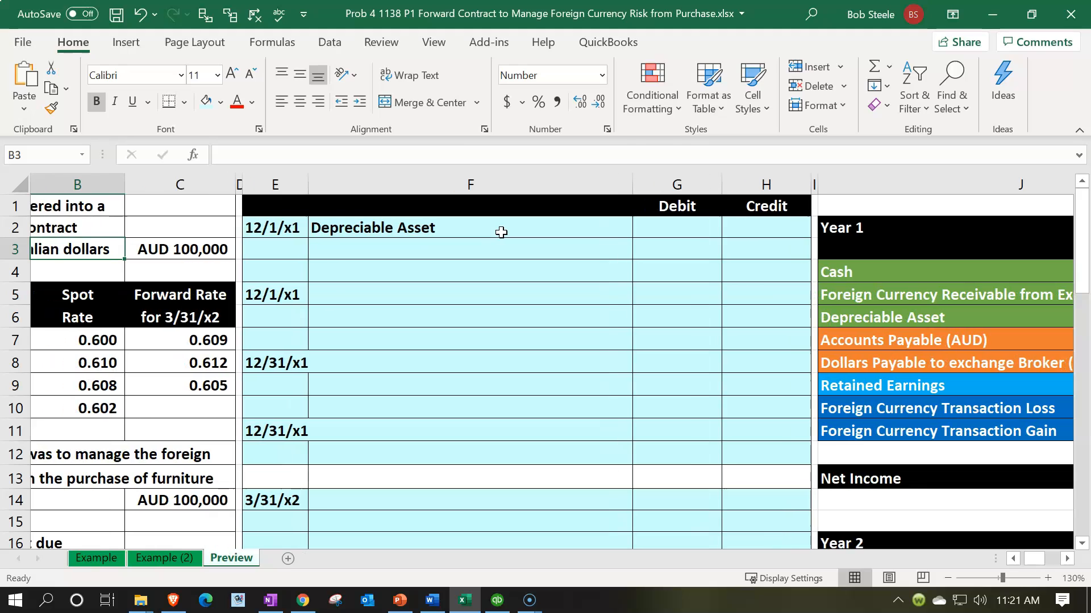
{"action": "key", "text": "Right"}
{"action": "key", "text": "Right"}
{"action": "key", "text": "Right"}
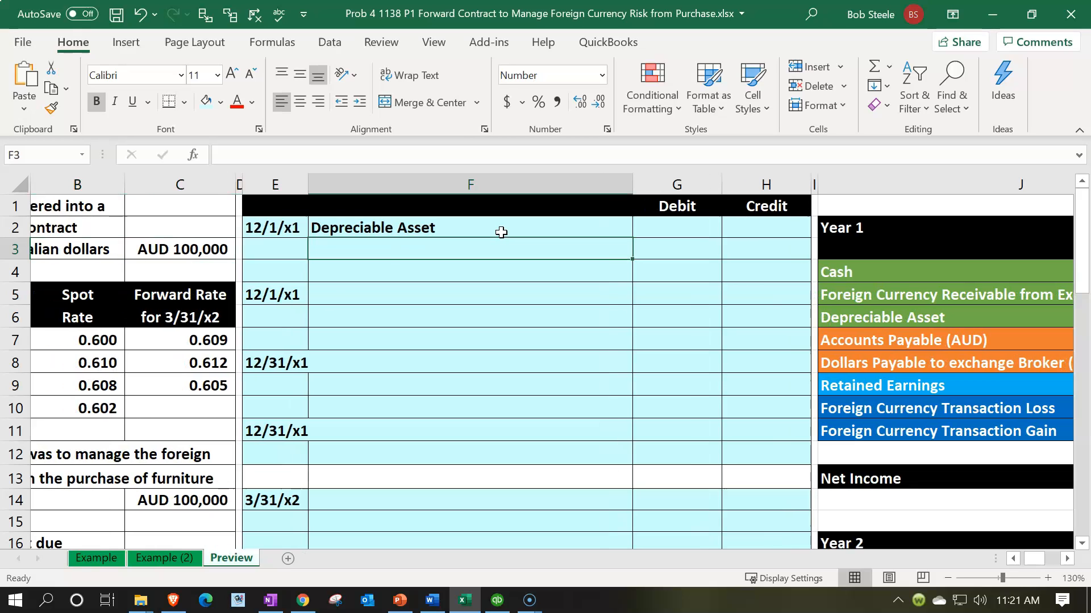
{"action": "type", "text": "="}
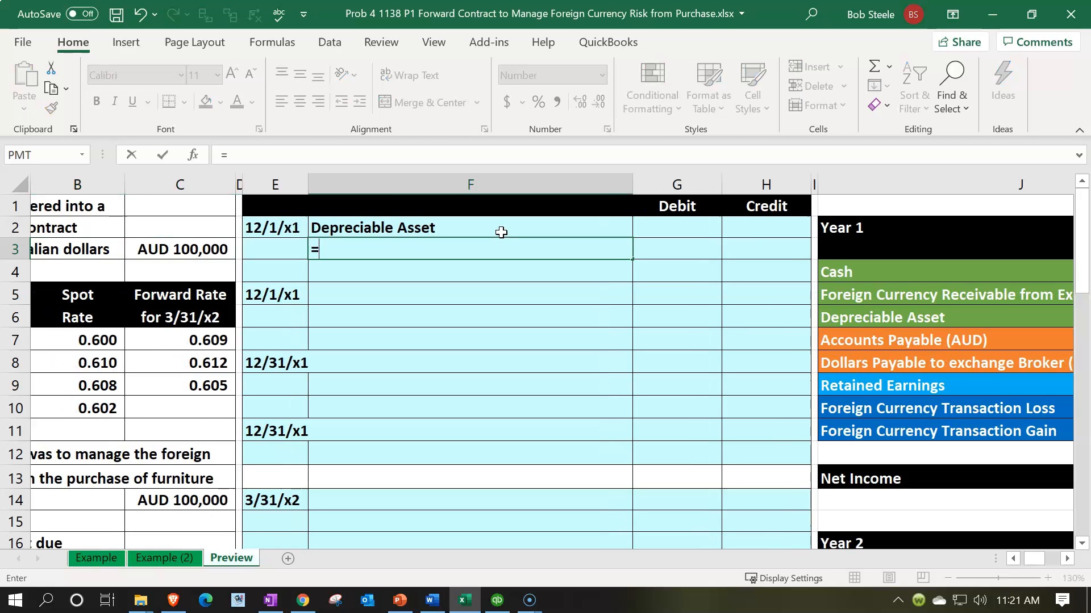
{"action": "key", "text": "Down"}
{"action": "key", "text": "Down"}
{"action": "key", "text": "Down"}
{"action": "key", "text": "Down"}
{"action": "key", "text": "Right"}
{"action": "key", "text": "Right"}
{"action": "key", "text": "Right"}
{"action": "key", "text": "Right"}
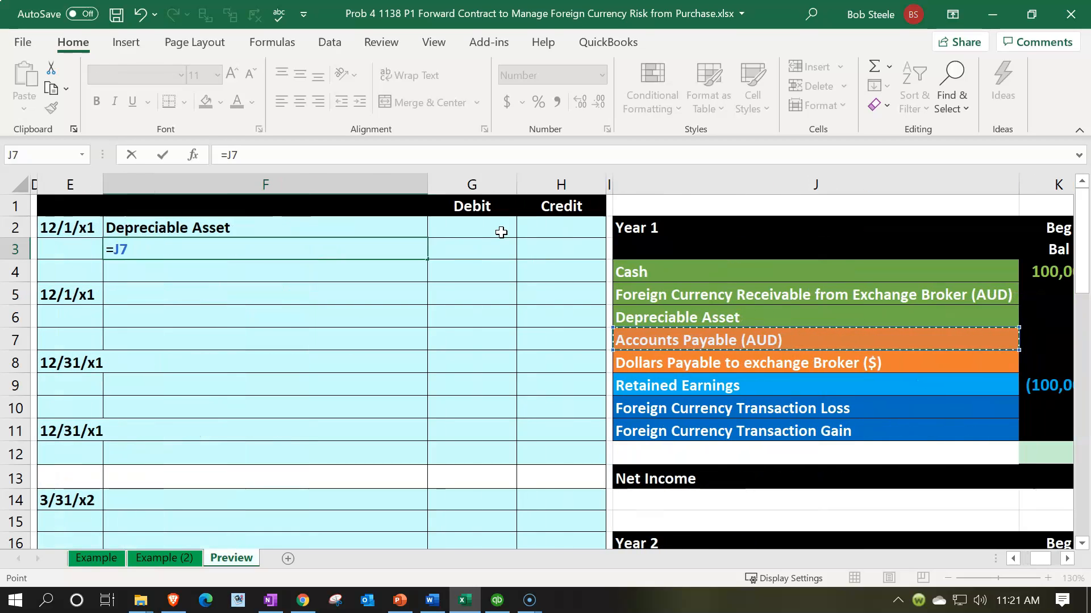
{"action": "key", "text": "Return"}
- Switch to Calculator, keep it on top of the worksheet, and multiply 100,000 by 0.6
{"action": "key", "text": "Left"}
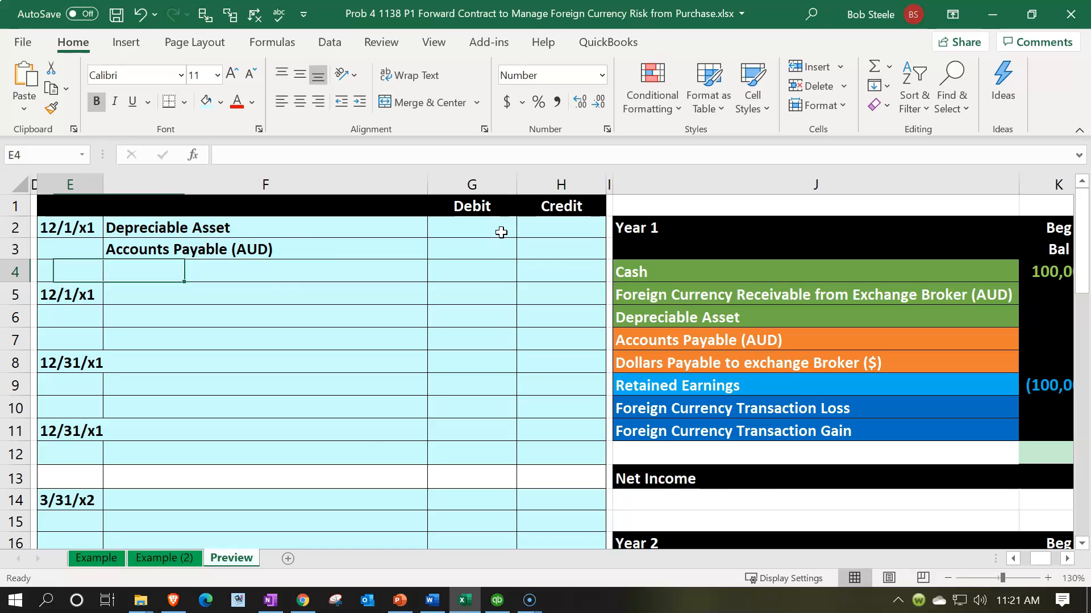
{"action": "key", "text": "Left"}
{"action": "key", "text": "Left"}
{"action": "key", "text": "Left"}
{"action": "key", "text": "Left"}
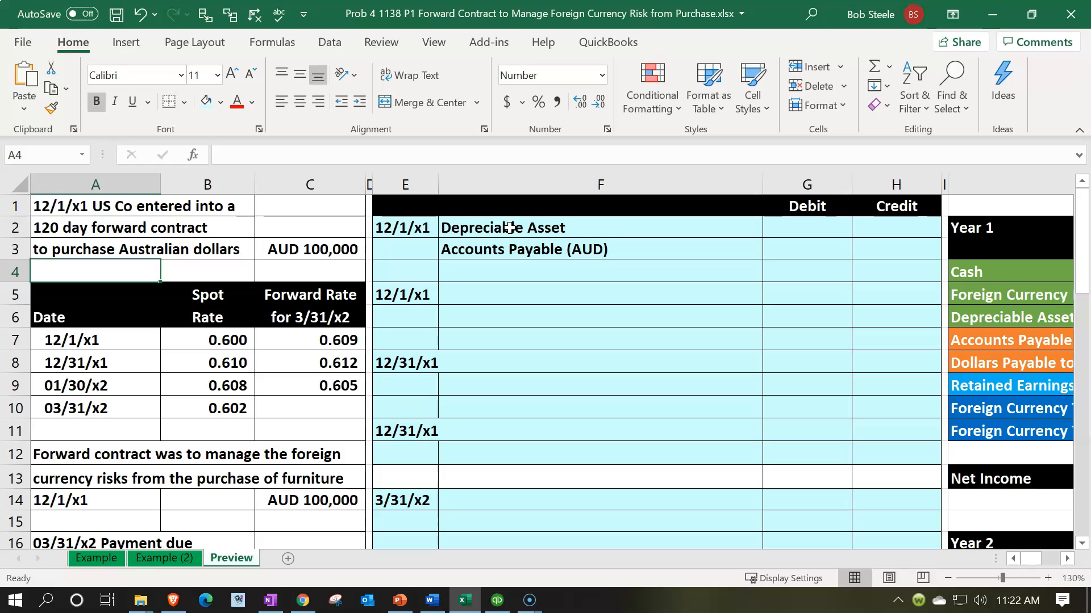
{"action": "key", "text": "XF86Calculator"}
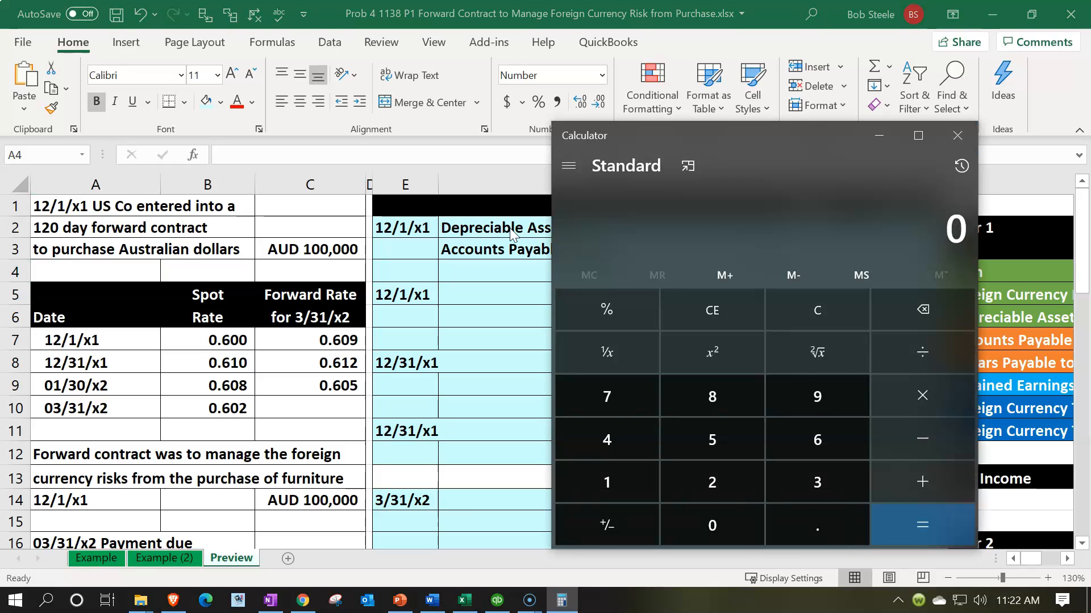
{"action": "left_click", "coordinate": [686, 165]}
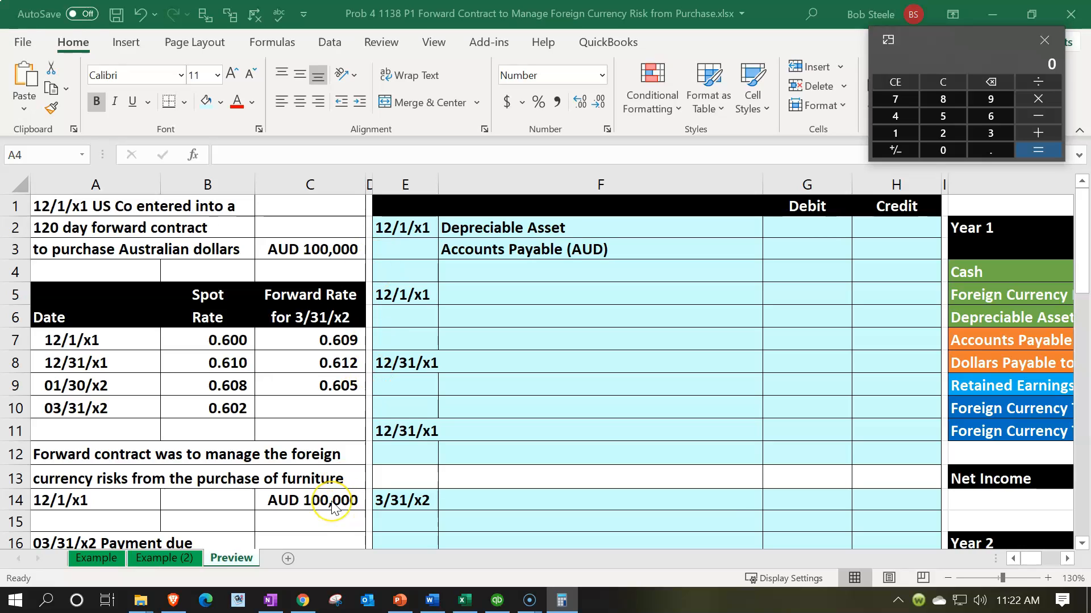
{"action": "type", "text": "1000000"}
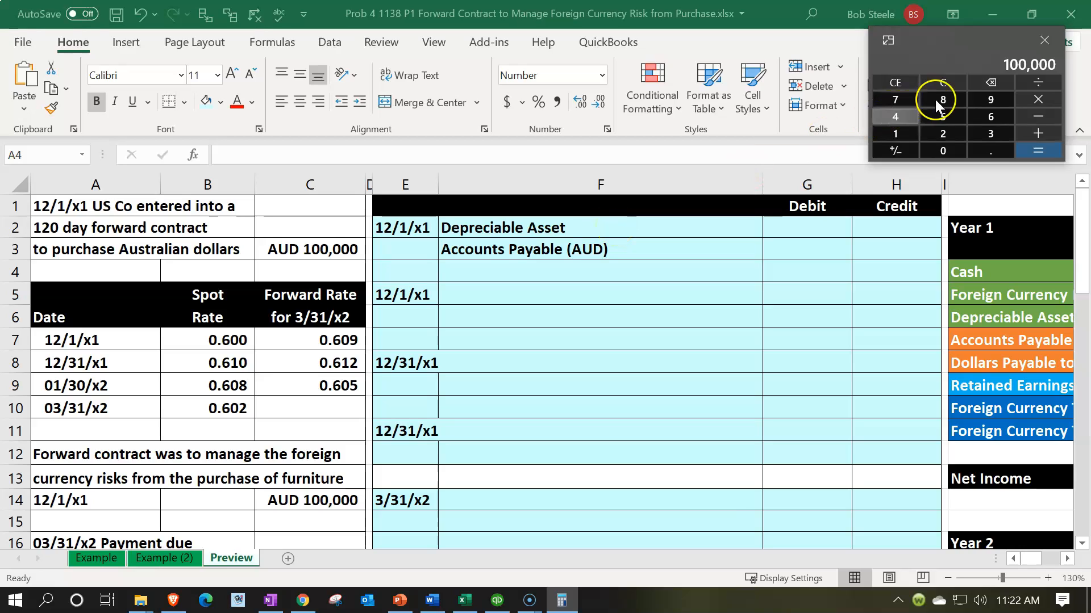
{"action": "type", "text": "*.6"}
{"action": "key", "text": "Return"}
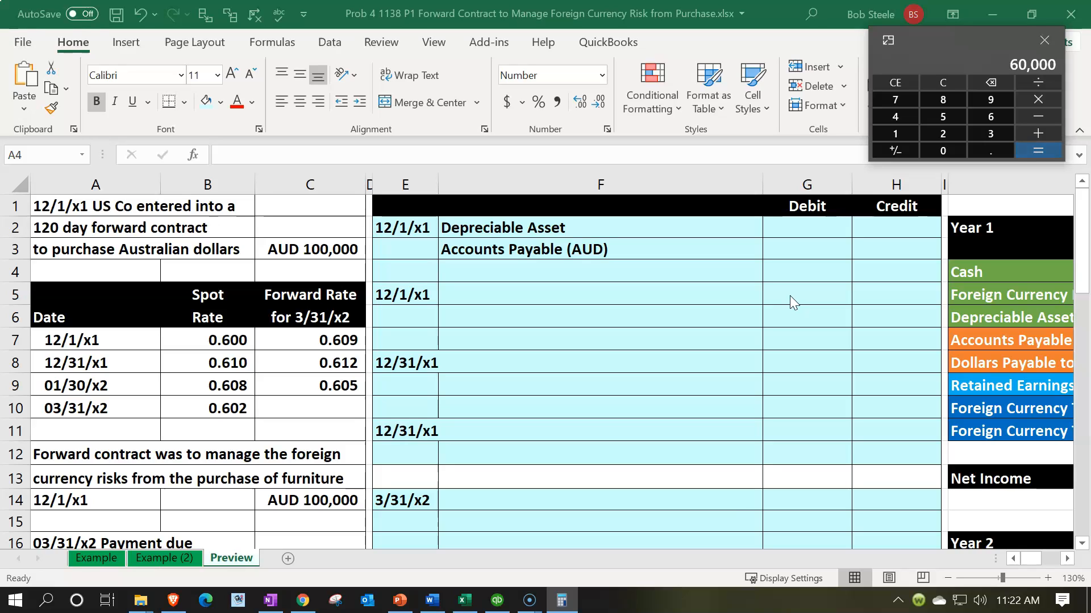
- In the worksheet, enter the Depreciable Asset debit in G2 as the AUD purchase amount times the 12/1/x1 spot rate, =C14*B7
{"action": "left_click", "coordinate": [798, 221]}
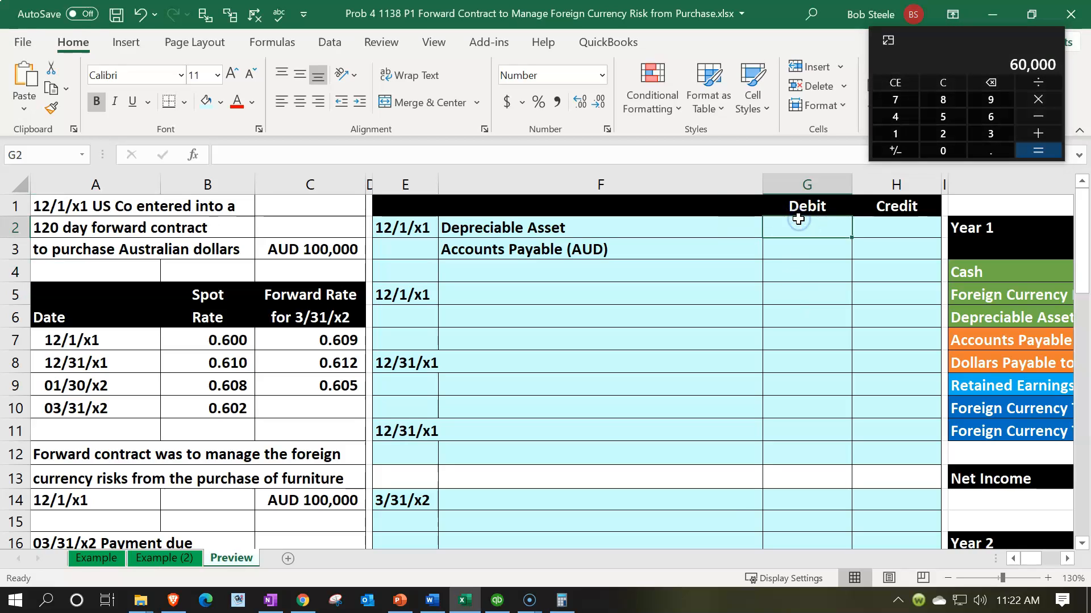
{"action": "type", "text": "="}
{"action": "key", "text": "Down"}
{"action": "key", "text": "Down"}
{"action": "key", "text": "Down"}
{"action": "key", "text": "Down"}
{"action": "key", "text": "Down"}
{"action": "key", "text": "Down"}
{"action": "key", "text": "Down"}
{"action": "key", "text": "Down"}
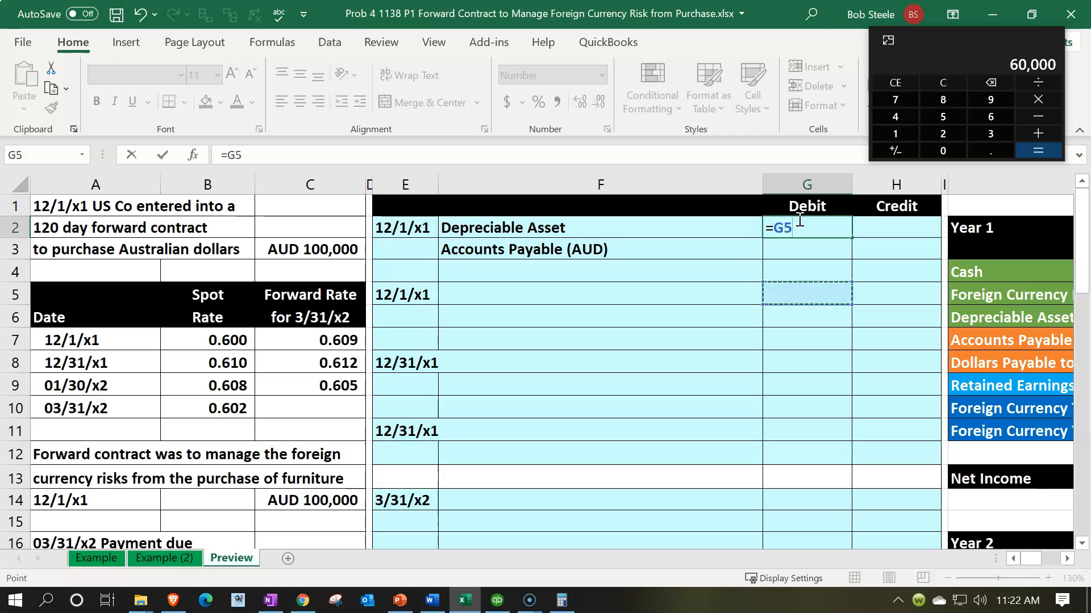
{"action": "key", "text": "Left"}
{"action": "key", "text": "Left"}
{"action": "key", "text": "Left"}
{"action": "key", "text": "Left"}
{"action": "key", "text": "Down"}
{"action": "key", "text": "Down"}
{"action": "key", "text": "Down"}
{"action": "key", "text": "Down"}
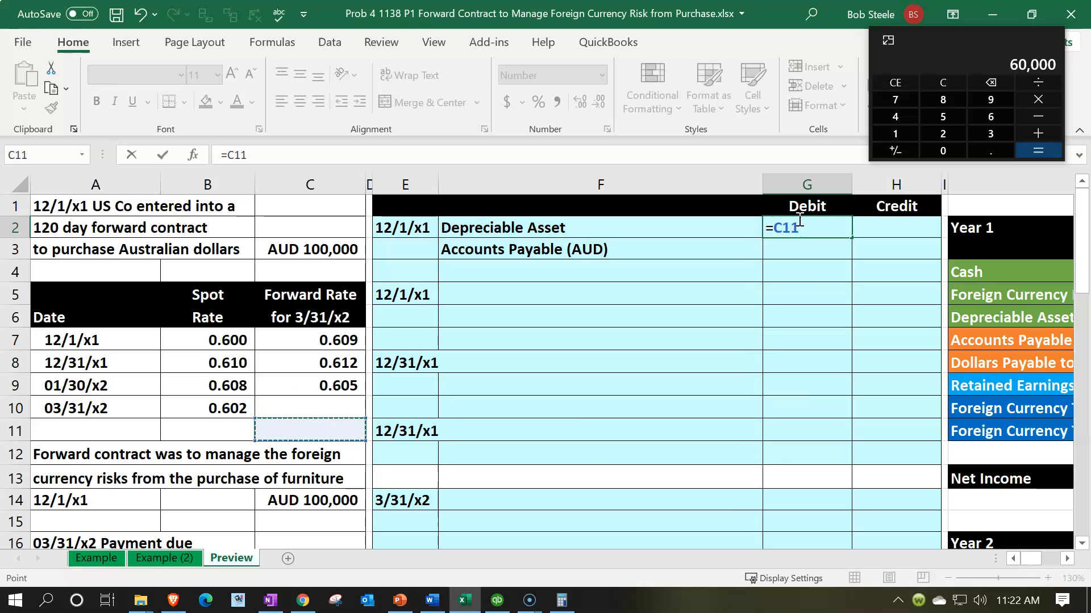
{"action": "type", "text": "*"}
{"action": "key", "text": "Left"}
{"action": "key", "text": "Left"}
{"action": "key", "text": "Left"}
{"action": "key", "text": "Left"}
{"action": "key", "text": "Down"}
{"action": "key", "text": "Down"}
{"action": "key", "text": "Down"}
{"action": "key", "text": "Down"}
{"action": "key", "text": "Down"}
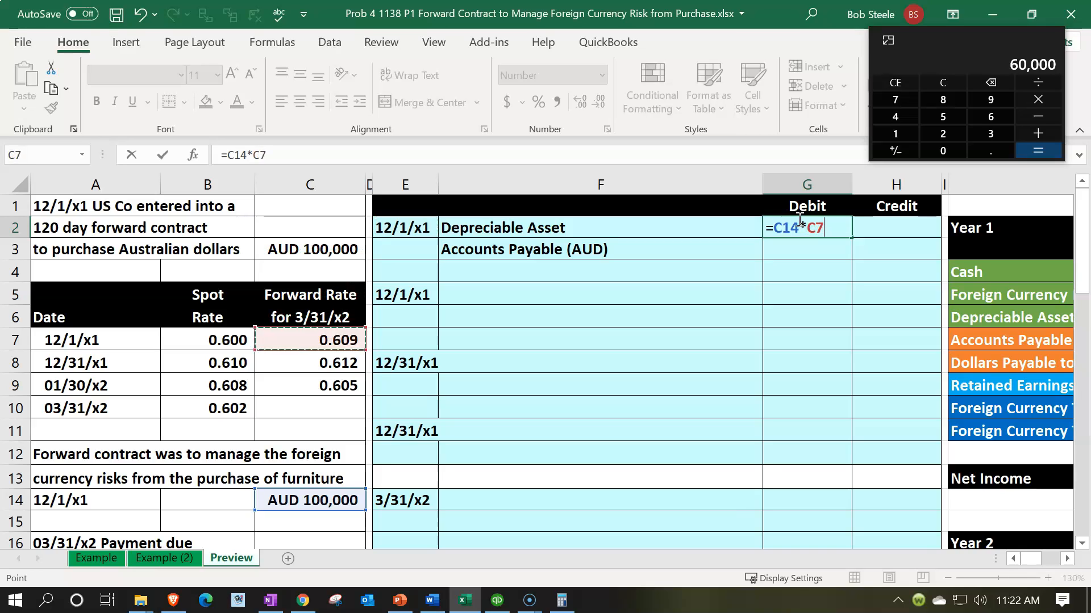
{"action": "key", "text": "Left"}
{"action": "key", "text": "Return"}
- Enter the Accounts Payable (AUD) credit in H3 as the negative of the debit in G2
{"action": "key", "text": "Right"}
{"action": "type", "text": "-"}
{"action": "key", "text": "Up"}
{"action": "key", "text": "Left"}
{"action": "key", "text": "Return"}
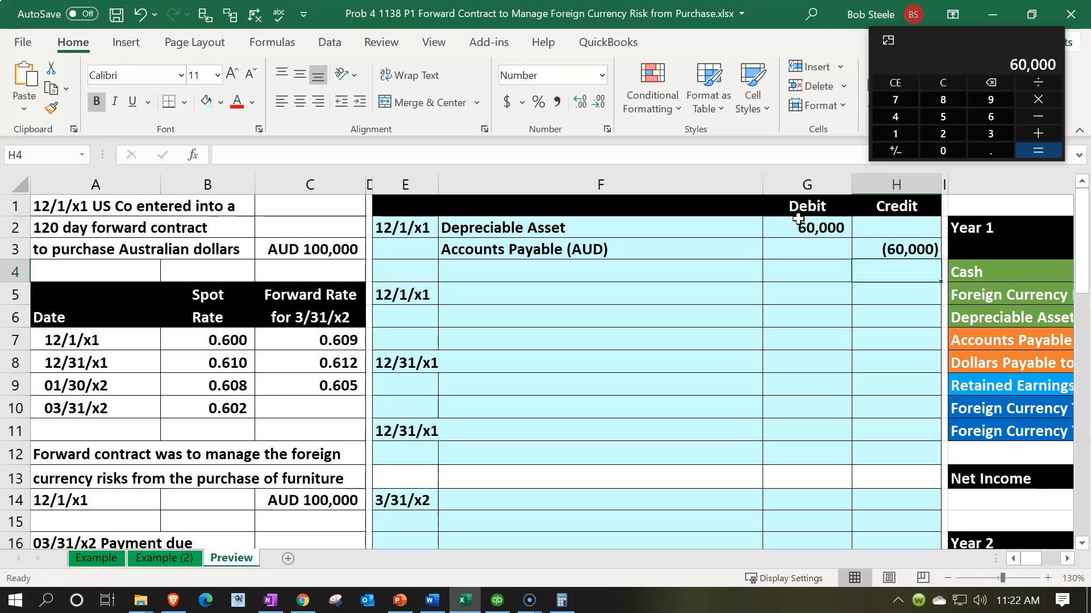
- Post the Depreciable Asset debit to the Year 1 Entries column by linking L6 to G2
{"action": "key", "text": "Right"}
{"action": "key", "text": "Right"}
{"action": "key", "text": "Right"}
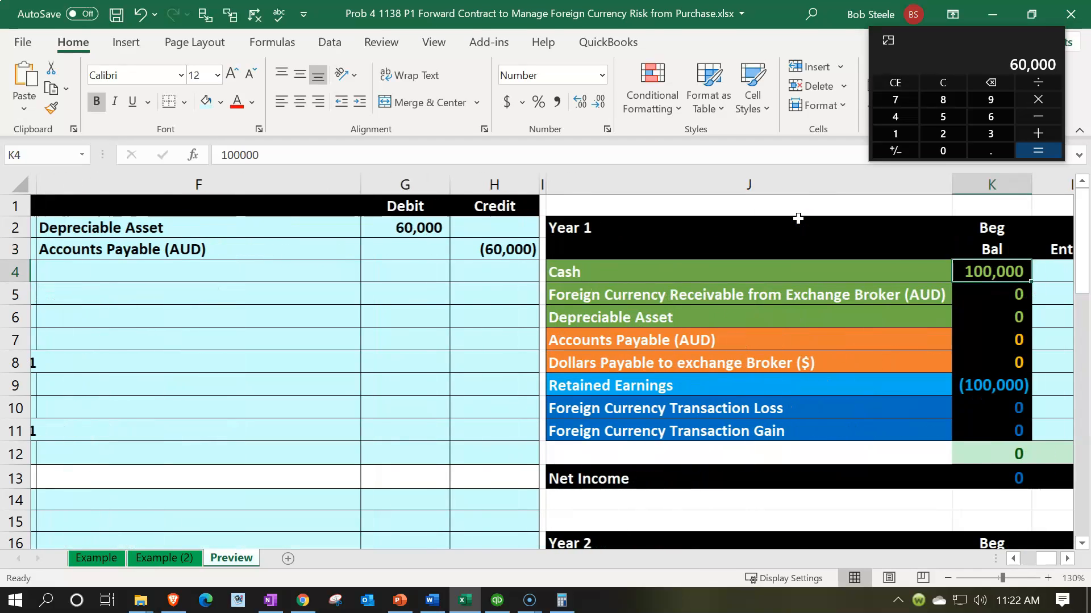
{"action": "key", "text": "Down"}
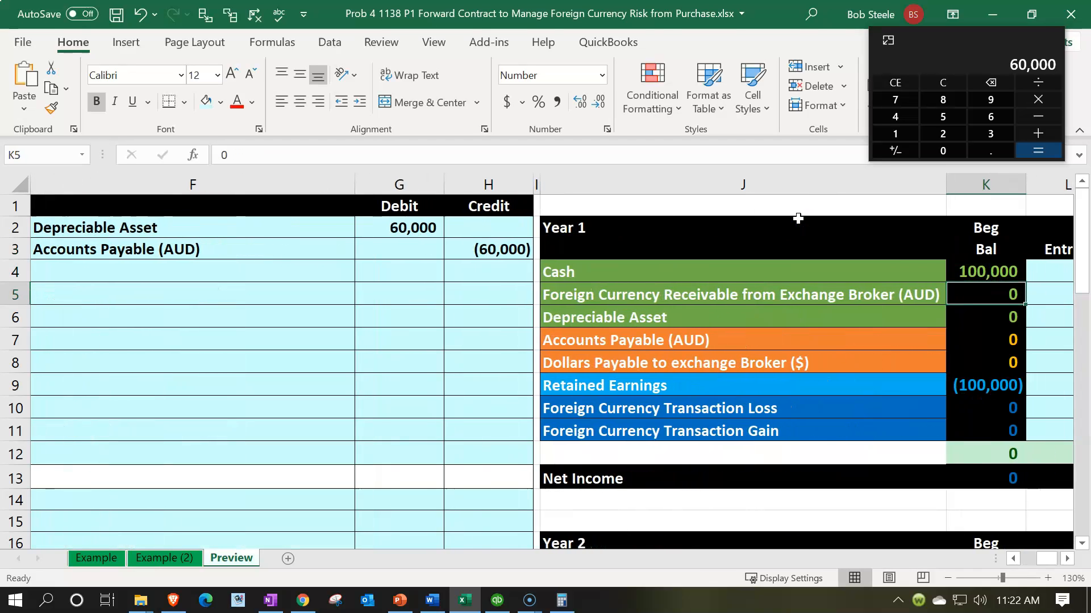
{"action": "key", "text": "Right"}
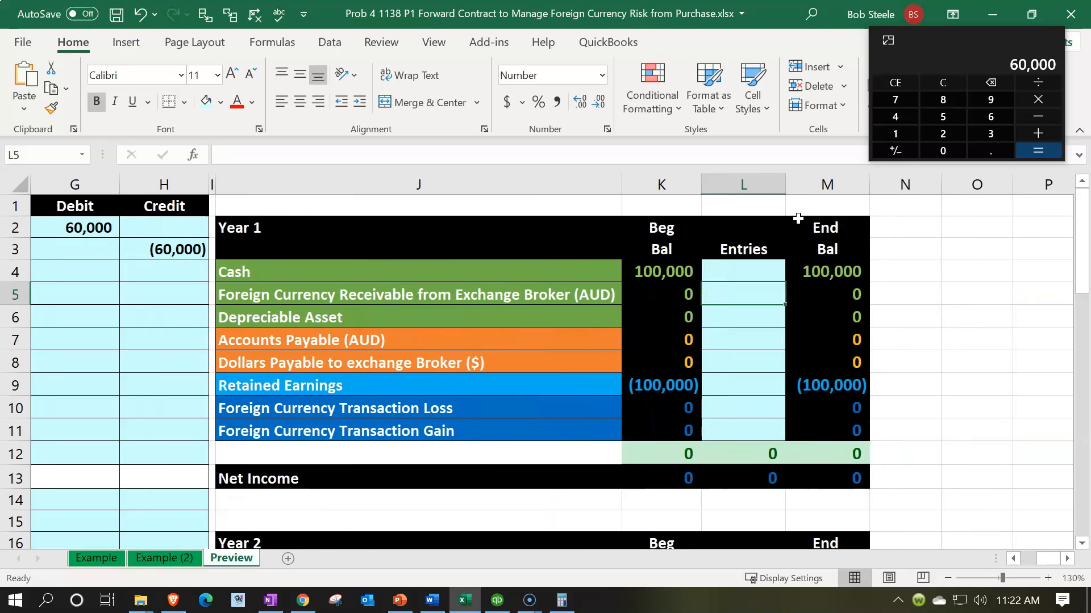
{"action": "key", "text": "Down"}
{"action": "type", "text": "="}
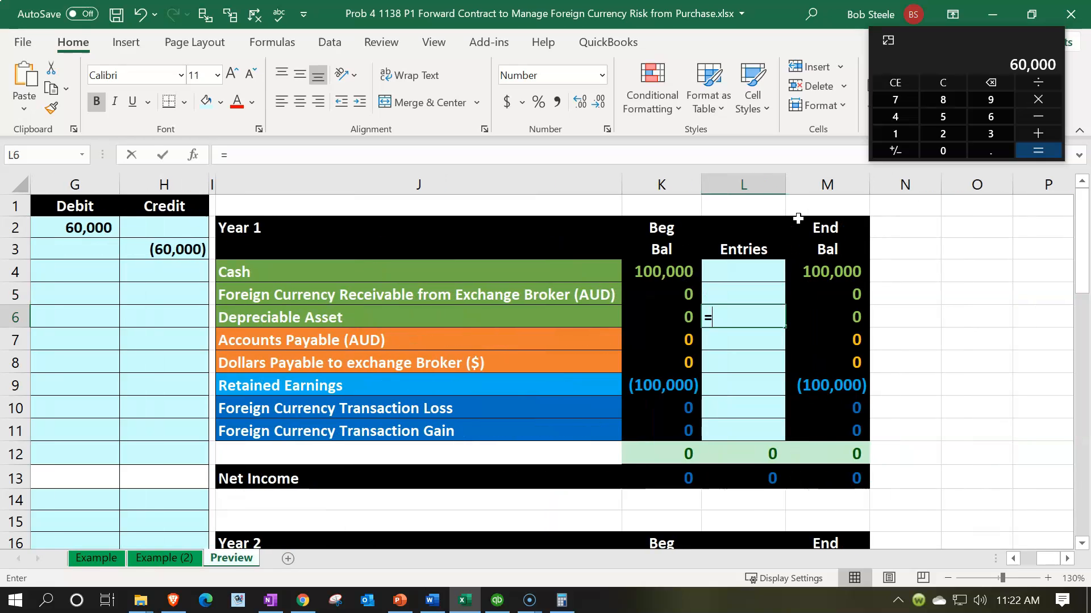
{"action": "key", "text": "Left"}
{"action": "key", "text": "Left"}
{"action": "key", "text": "Left"}
{"action": "key", "text": "Left"}
{"action": "key", "text": "Left"}
{"action": "key", "text": "Left"}
{"action": "key", "text": "Up"}
{"action": "key", "text": "Up"}
{"action": "key", "text": "Up"}
{"action": "key", "text": "Right"}
{"action": "key", "text": "Up"}
{"action": "key", "text": "Return"}
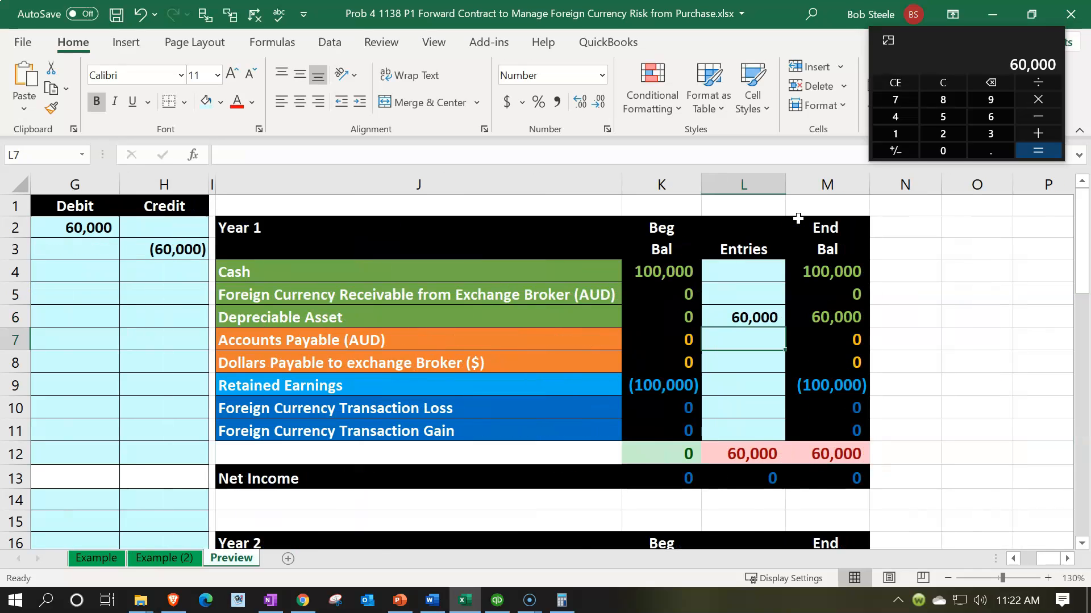
- Post the Accounts Payable (AUD) credit to the Year 1 Entries column by linking L7 to H3
{"action": "key", "text": "Down"}
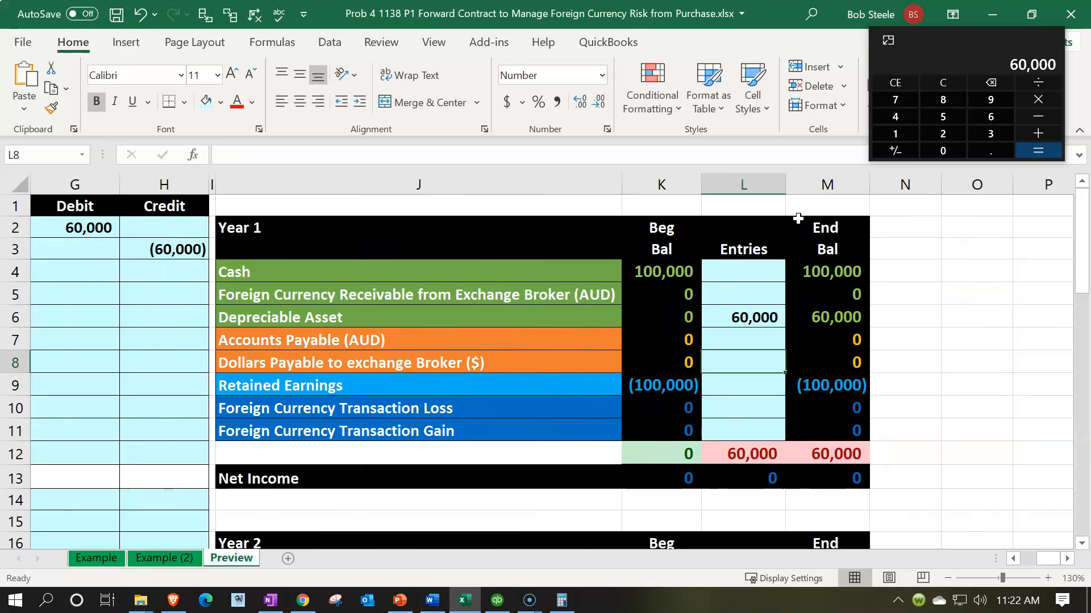
{"action": "key", "text": "Up"}
{"action": "type", "text": "="}
{"action": "key", "text": "Left"}
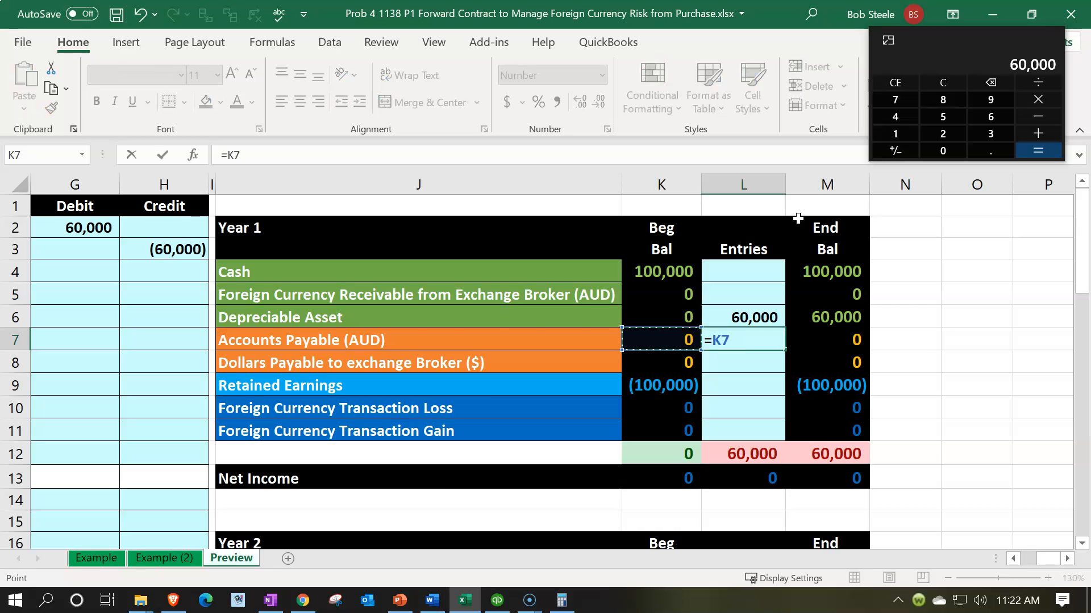
{"action": "key", "text": "Left"}
{"action": "key", "text": "Left"}
{"action": "key", "text": "Left"}
{"action": "key", "text": "Left"}
{"action": "key", "text": "Left"}
{"action": "key", "text": "Up"}
{"action": "key", "text": "Up"}
- Review the Year 1 ending balances of Depreciable Asset and Accounts Payable (AUD), along with the Foreign Currency Transaction Loss account
{"action": "key", "text": "Up"}
{"action": "key", "text": "Up"}
{"action": "key", "text": "Right"}
{"action": "key", "text": "Right"}
{"action": "key", "text": "Return"}
{"action": "key", "text": "Up"}
{"action": "key", "text": "Up"}
{"action": "key", "text": "Right"}
{"action": "key", "text": "Down"}
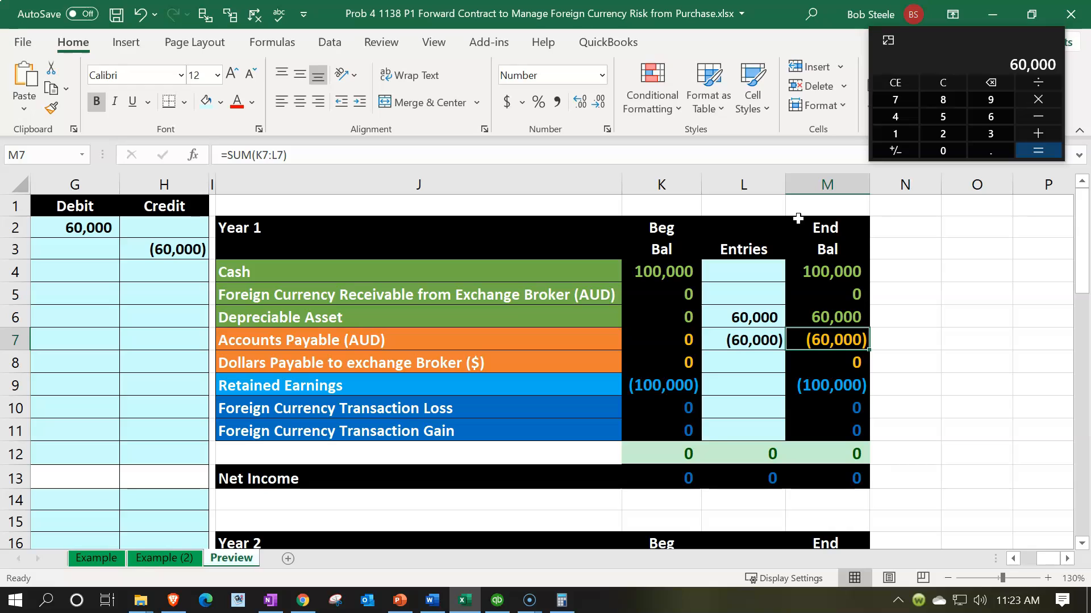
{"action": "key", "text": "Up"}
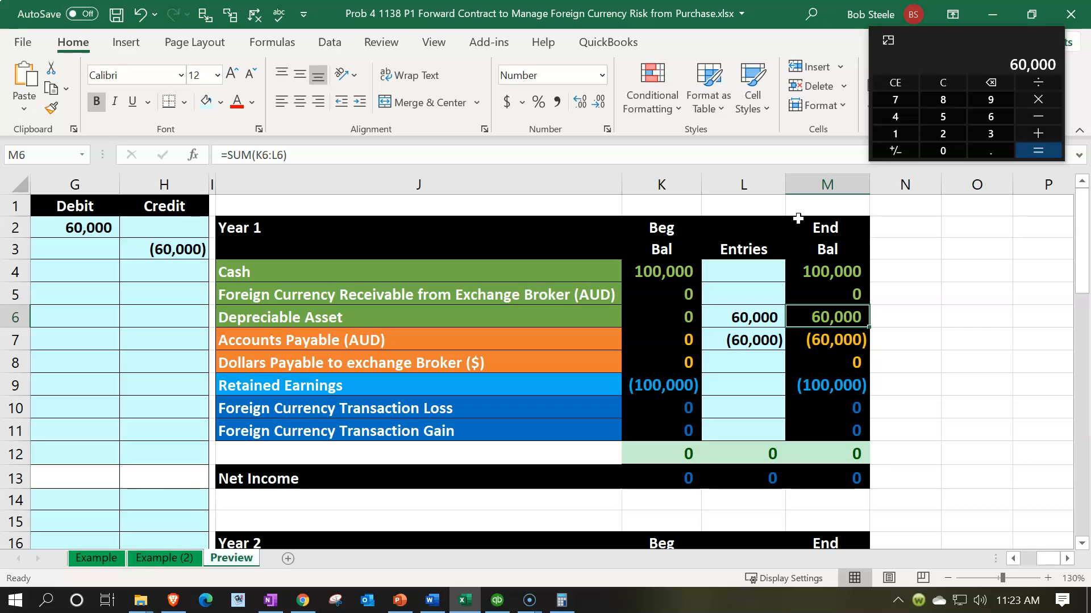
{"action": "key", "text": "Down"}
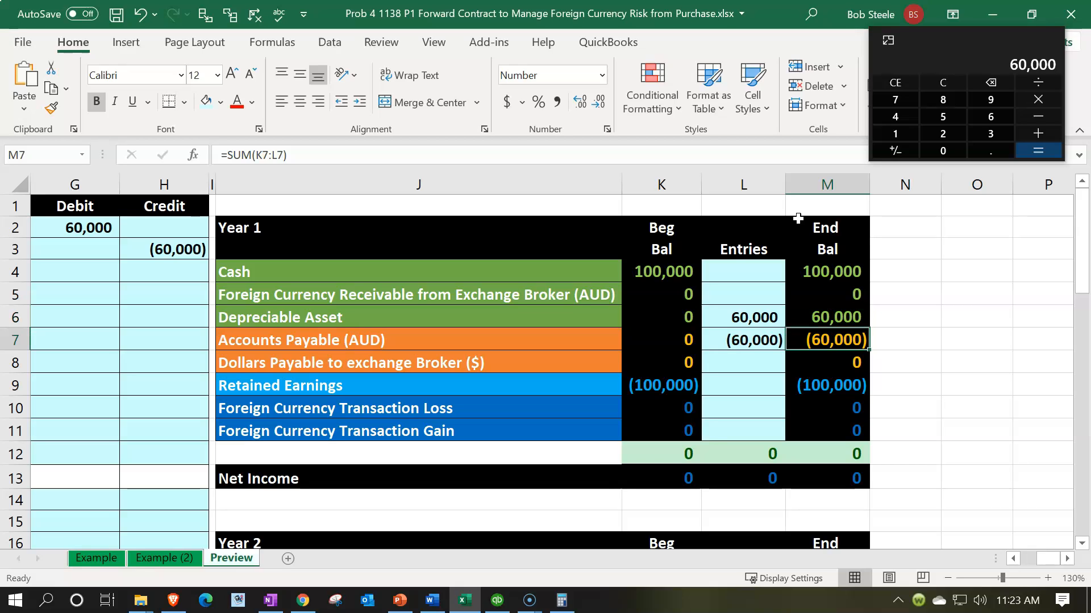
{"action": "key", "text": "Left"}
{"action": "key", "text": "Left"}
{"action": "key", "text": "Left"}
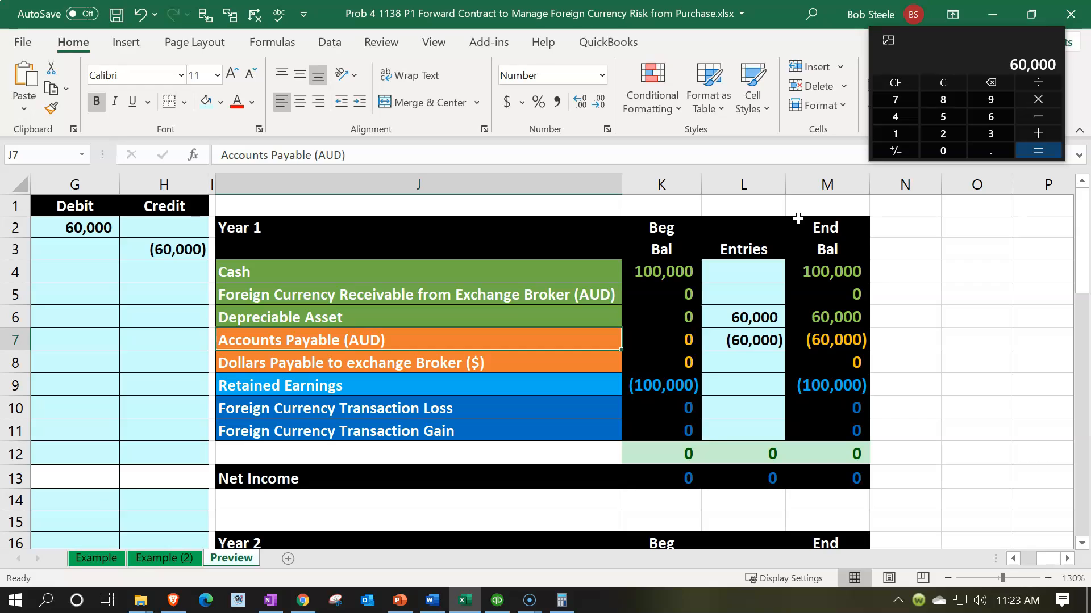
{"action": "key", "text": "Up"}
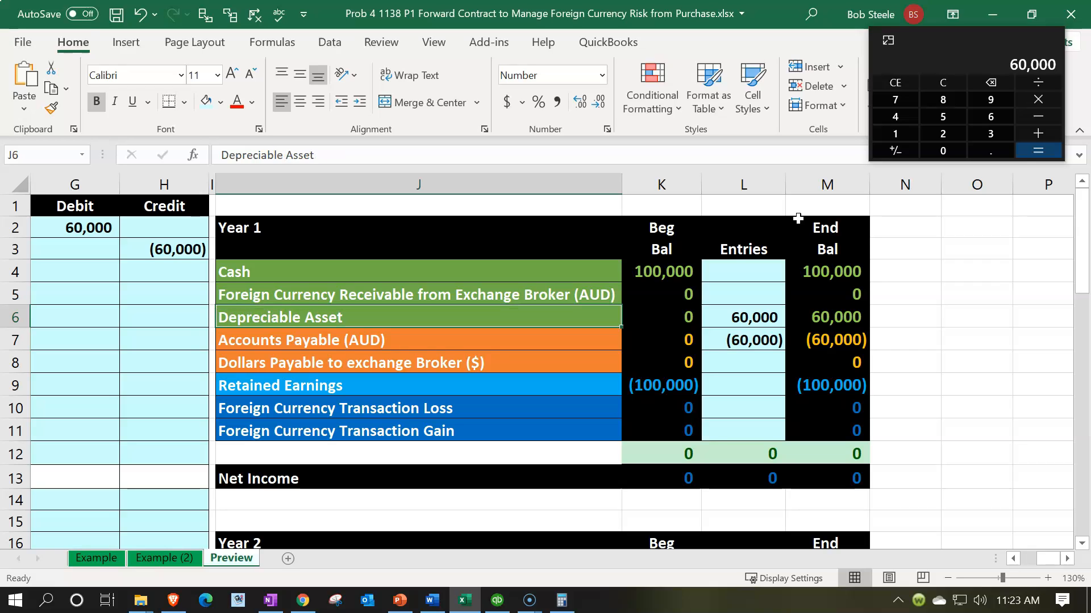
{"action": "key", "text": "Down"}
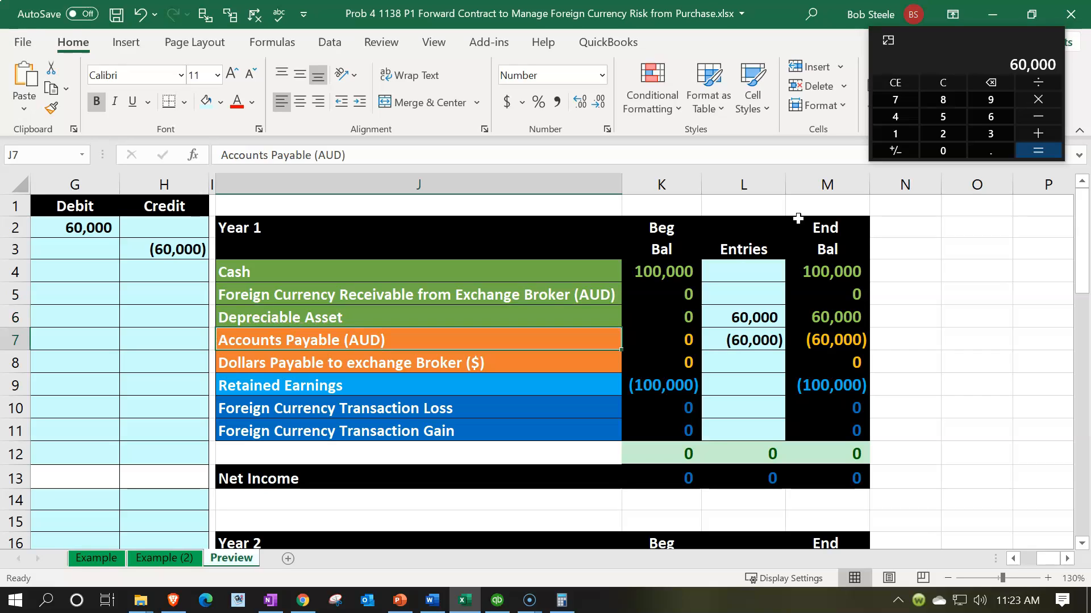
{"action": "key", "text": "Down"}
{"action": "key", "text": "Down"}
{"action": "key", "text": "Down"}
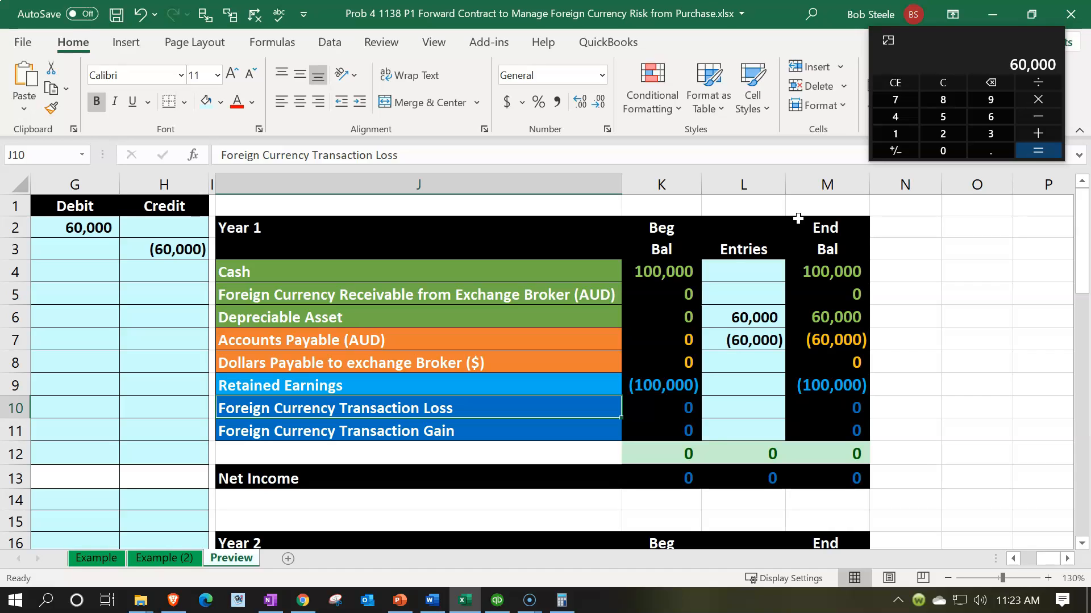
{"action": "key", "text": "Up"}
{"action": "key", "text": "Up"}
{"action": "key", "text": "Up"}
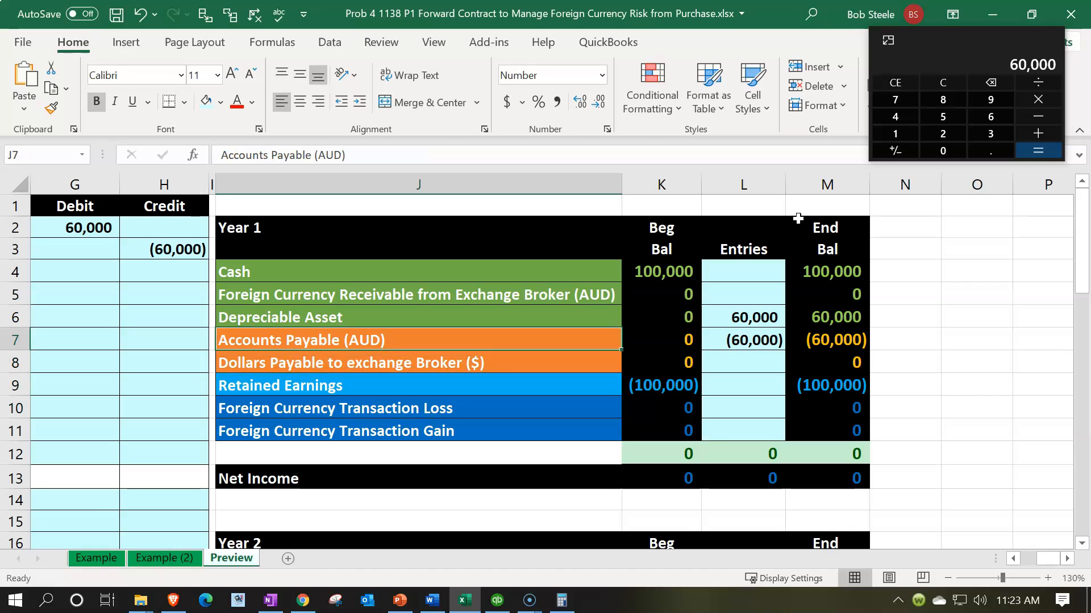
{"action": "key", "text": "Left"}
{"action": "key", "text": "Left"}
{"action": "key", "text": "Left"}
{"action": "key", "text": "Left"}
{"action": "key", "text": "Left"}
{"action": "key", "text": "Left"}
{"action": "key", "text": "Left"}
{"action": "key", "text": "Left"}
{"action": "key", "text": "Left"}
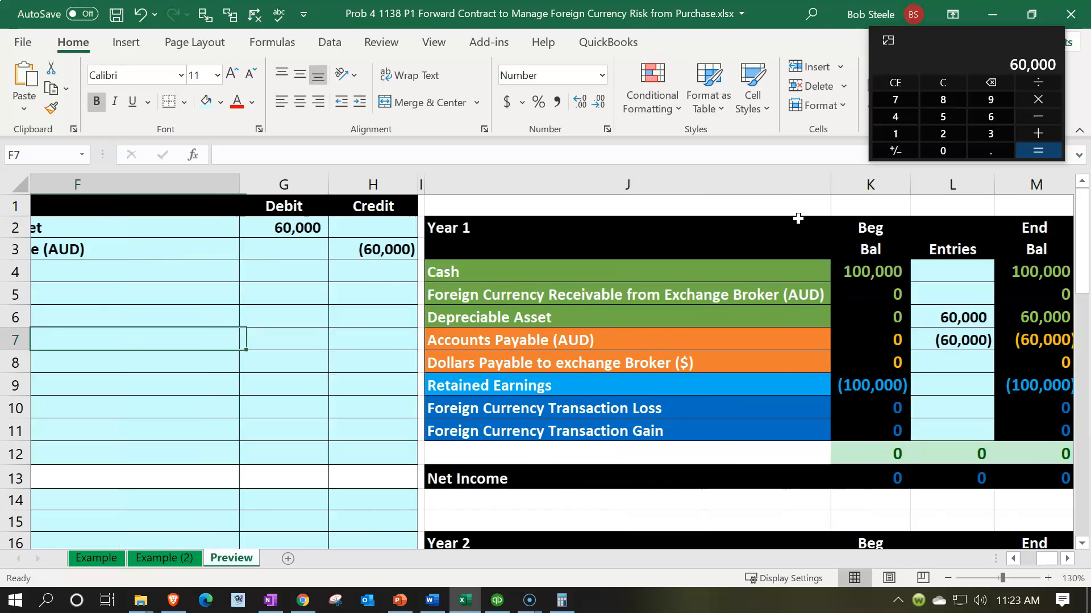
- Move the calculator out of the way and review the 12/1/x1 Depreciable Asset and Accounts Payable (AUD) journal entry
{"action": "key", "text": "Right"}
{"action": "key", "text": "Right"}
{"action": "key", "text": "Right"}
{"action": "key", "text": "Right"}
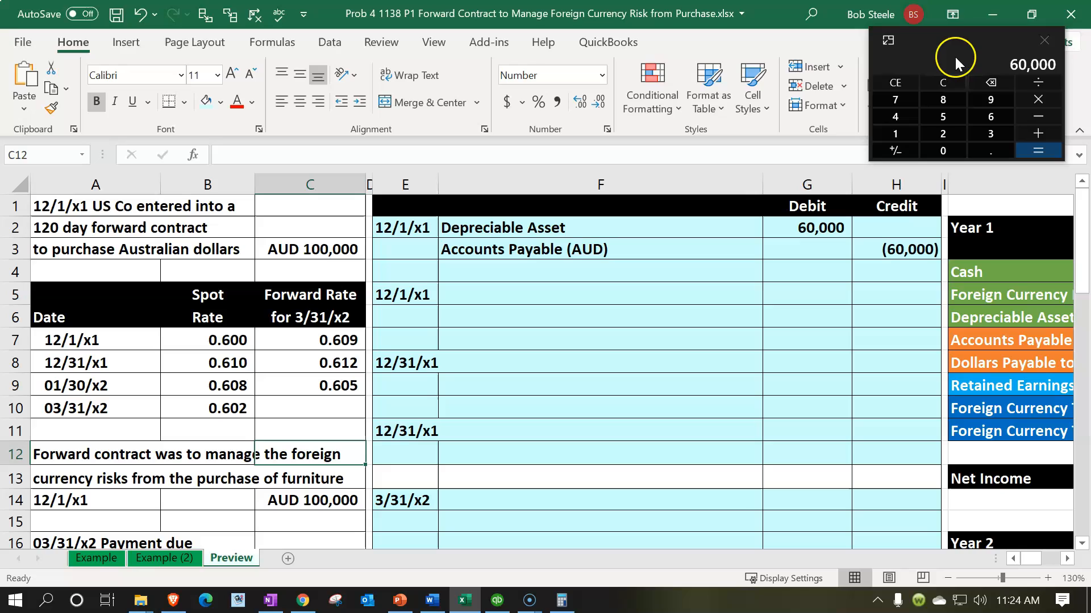
{"action": "left_click_drag", "start_coordinate": [943, 31], "coordinate": [783, 0]}
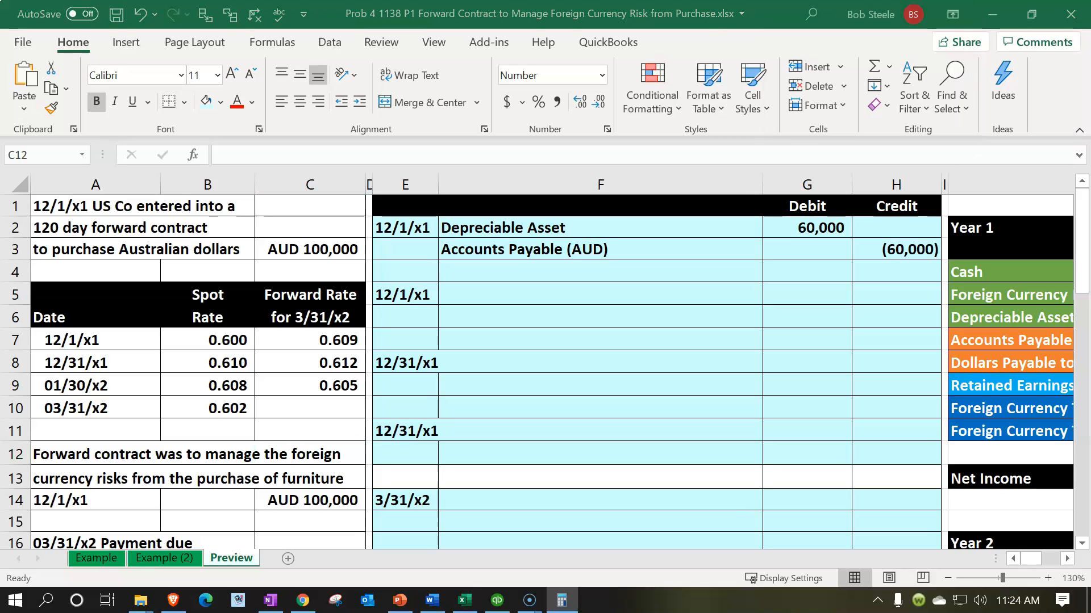
{"action": "left_click", "coordinate": [662, 227]}
{"action": "left_click_drag", "start_coordinate": [663, 228], "coordinate": [794, 225]}
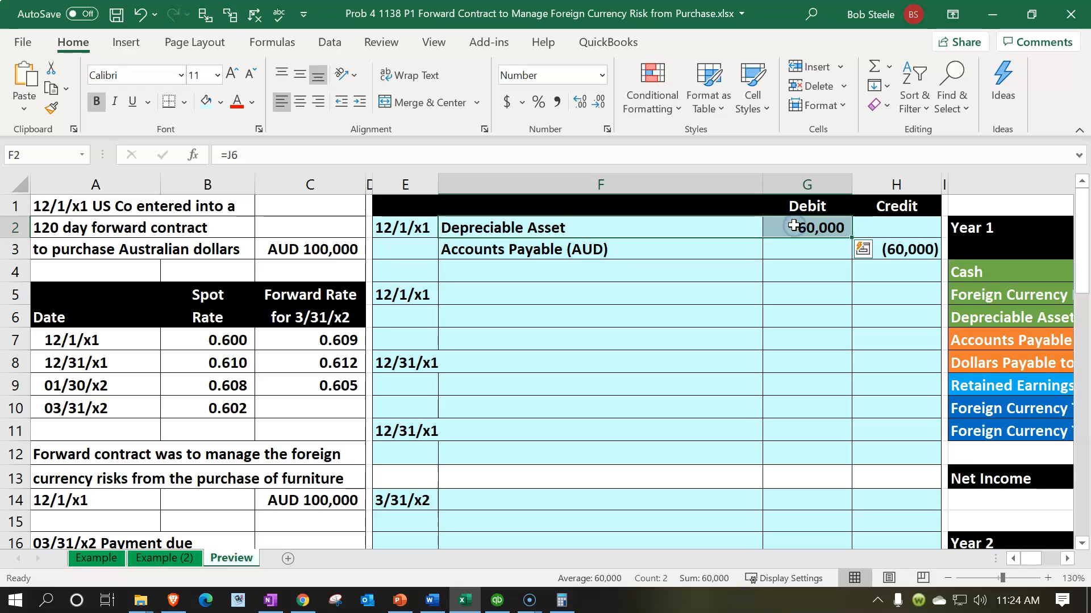
{"action": "left_click", "coordinate": [718, 253]}
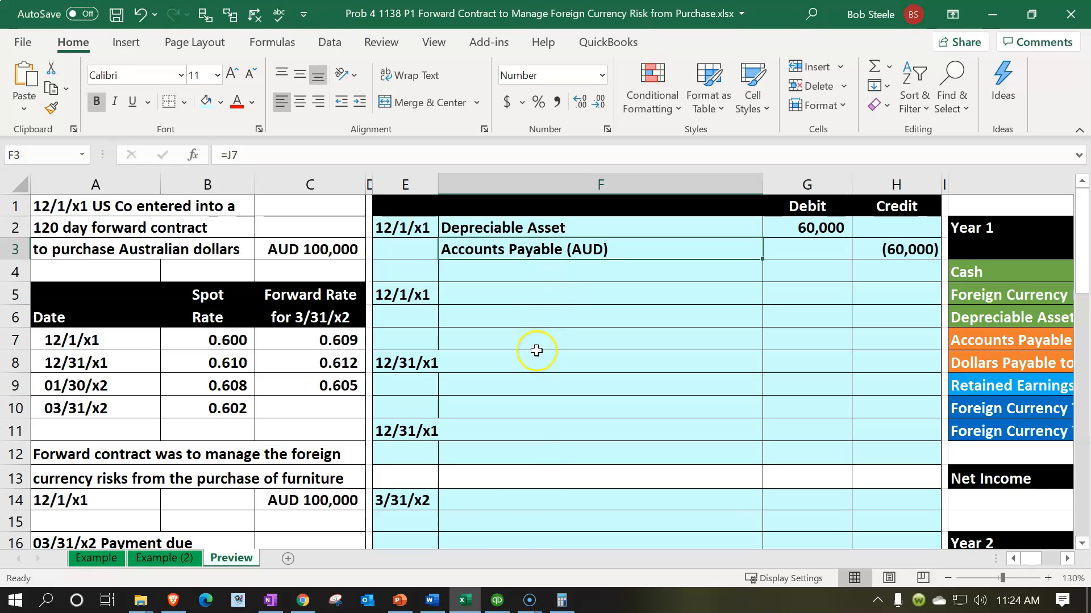
- Switch to QuickBooks Desktop and check the company preferences for Multiple Currencies
{"action": "left_click", "coordinate": [497, 600]}
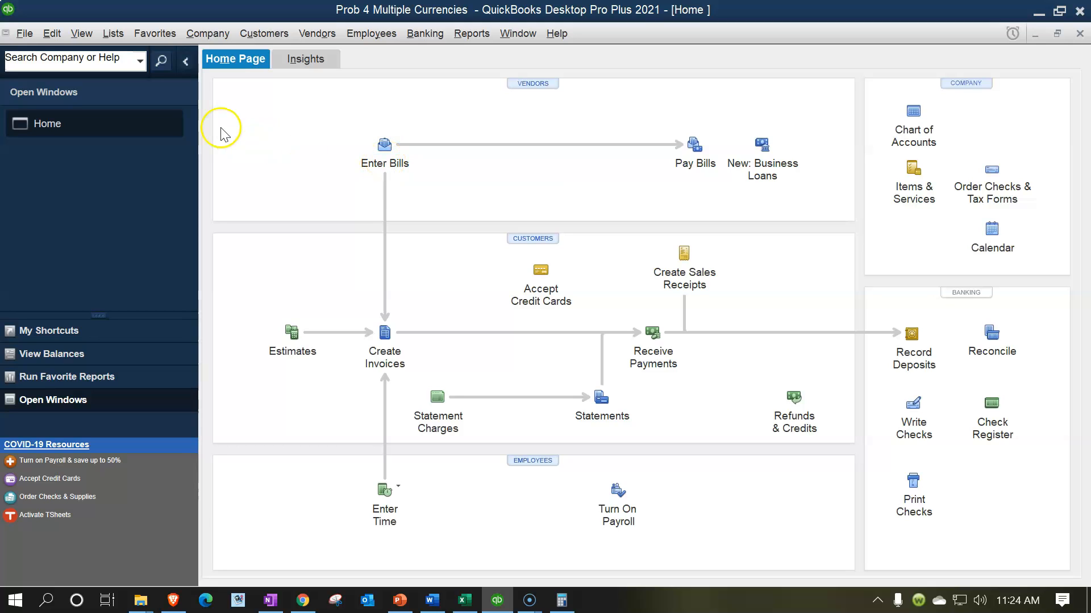
{"action": "left_click", "coordinate": [56, 37]}
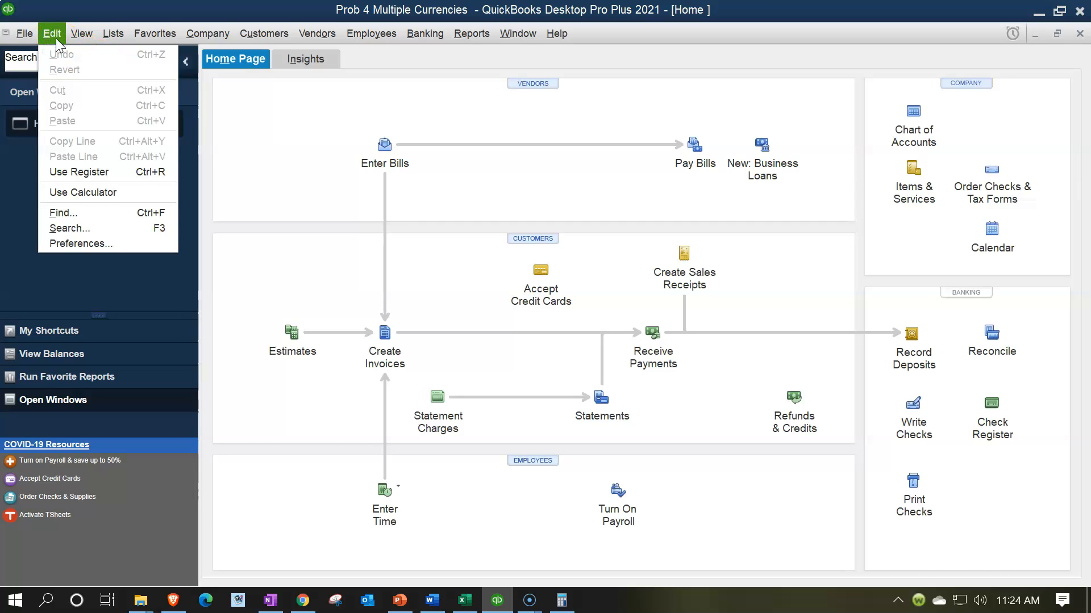
{"action": "left_click", "coordinate": [76, 244]}
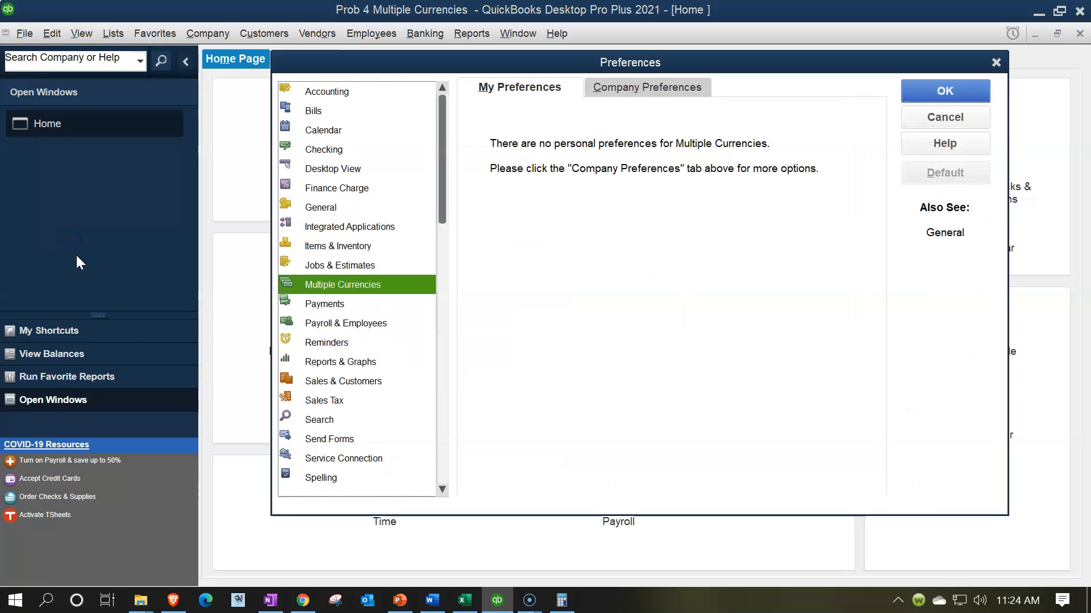
{"action": "left_click", "coordinate": [652, 87]}
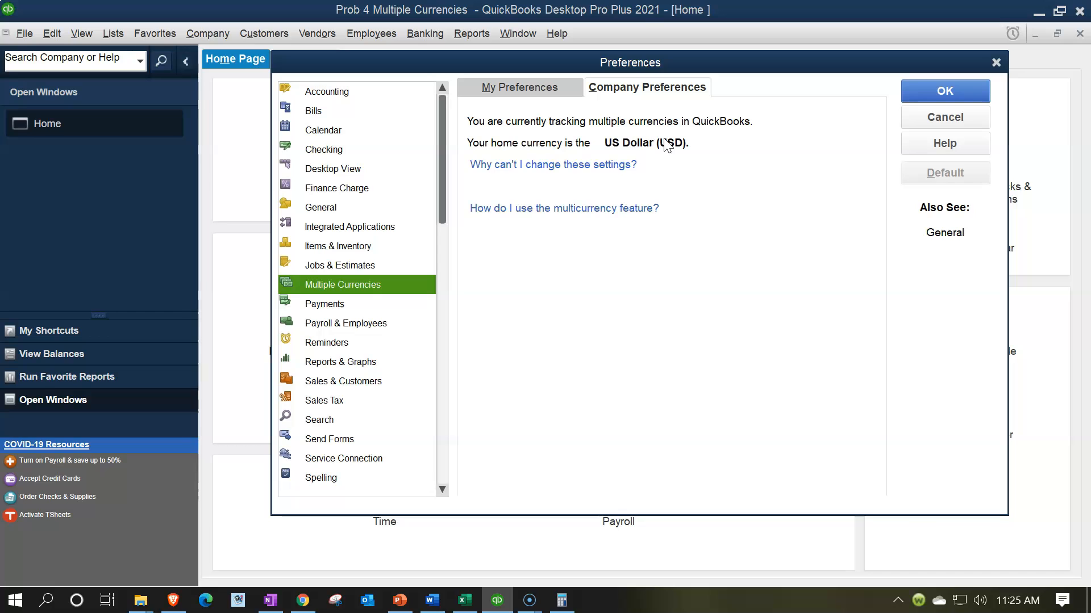
{"action": "left_click", "coordinate": [995, 61]}
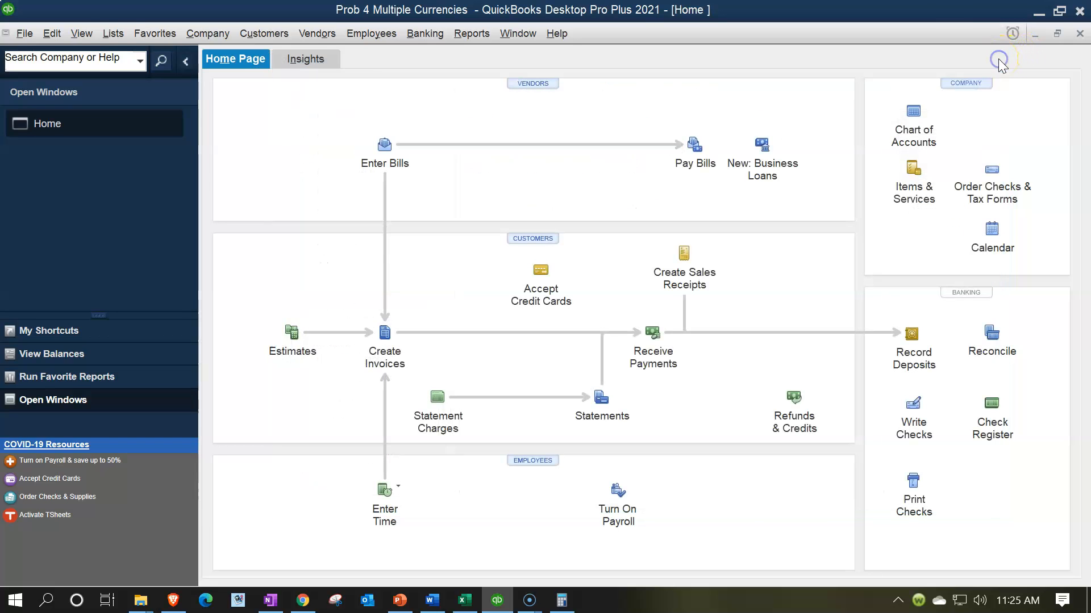
- Open the Currency List and examine the inactive currencies and the actions available for the Australian Dollar
{"action": "left_click", "coordinate": [112, 33]}
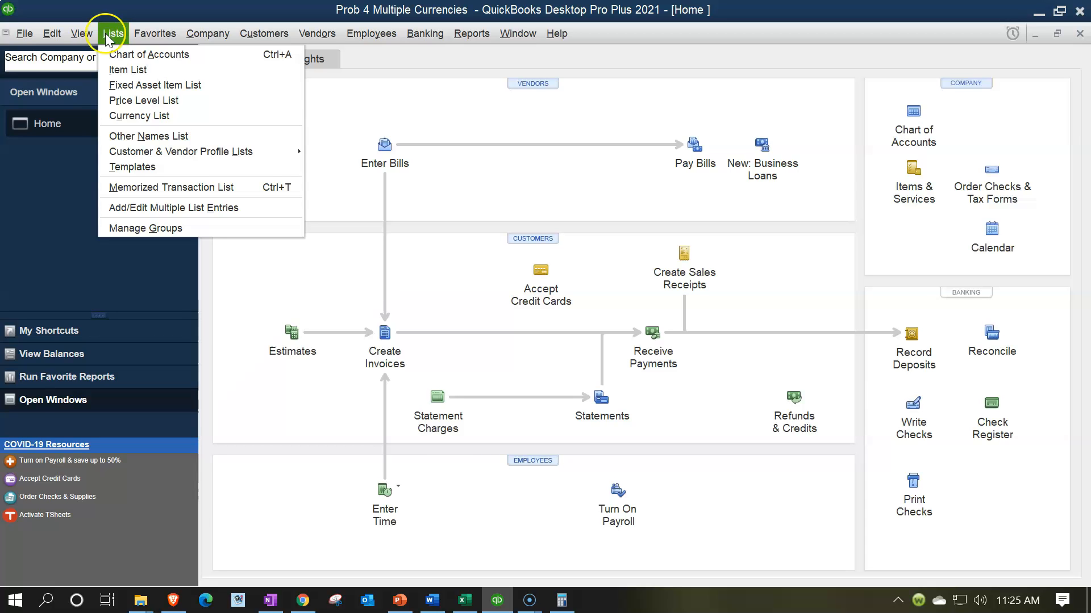
{"action": "left_click", "coordinate": [137, 116]}
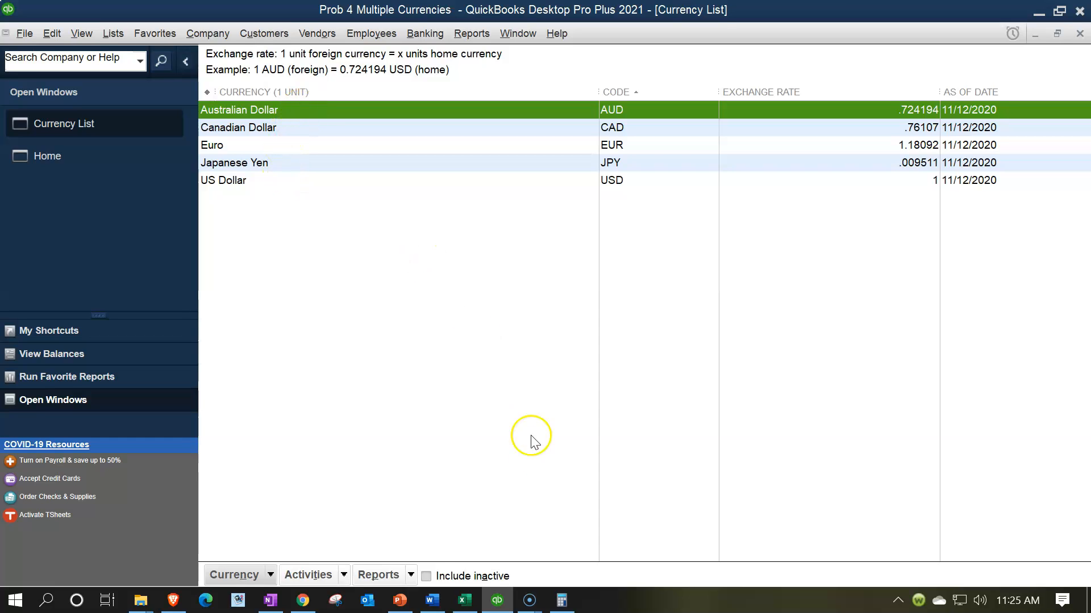
{"action": "left_click", "coordinate": [427, 576]}
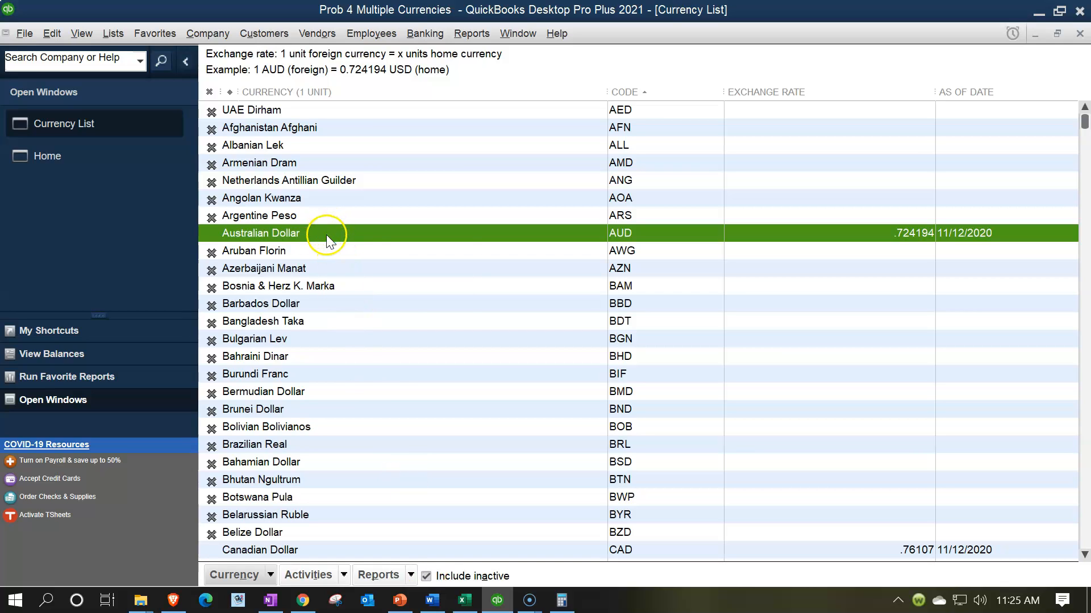
{"action": "right_click", "coordinate": [327, 236]}
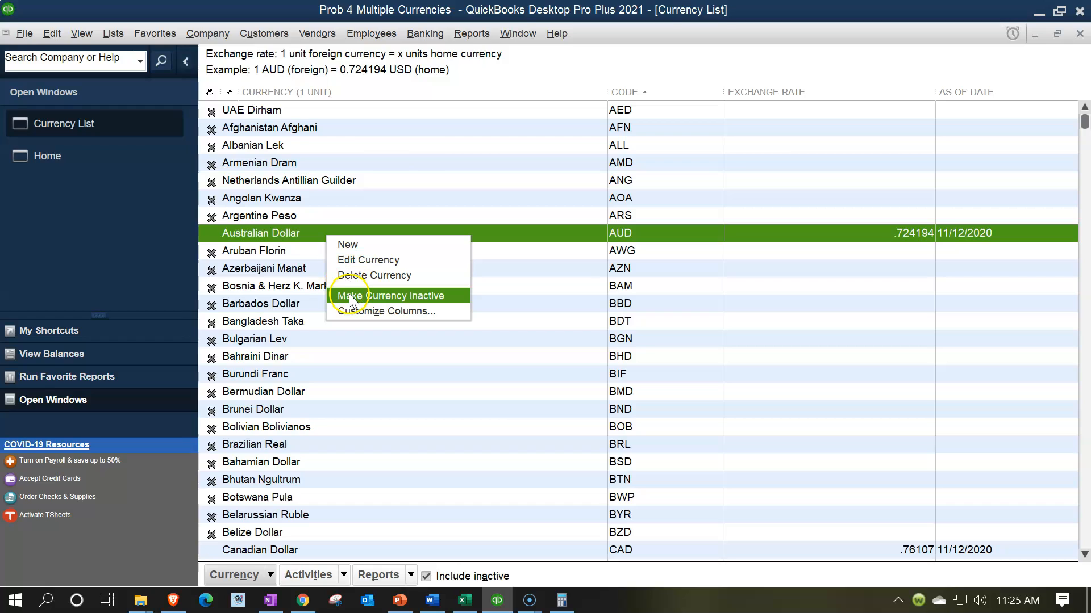
{"action": "left_click", "coordinate": [289, 238]}
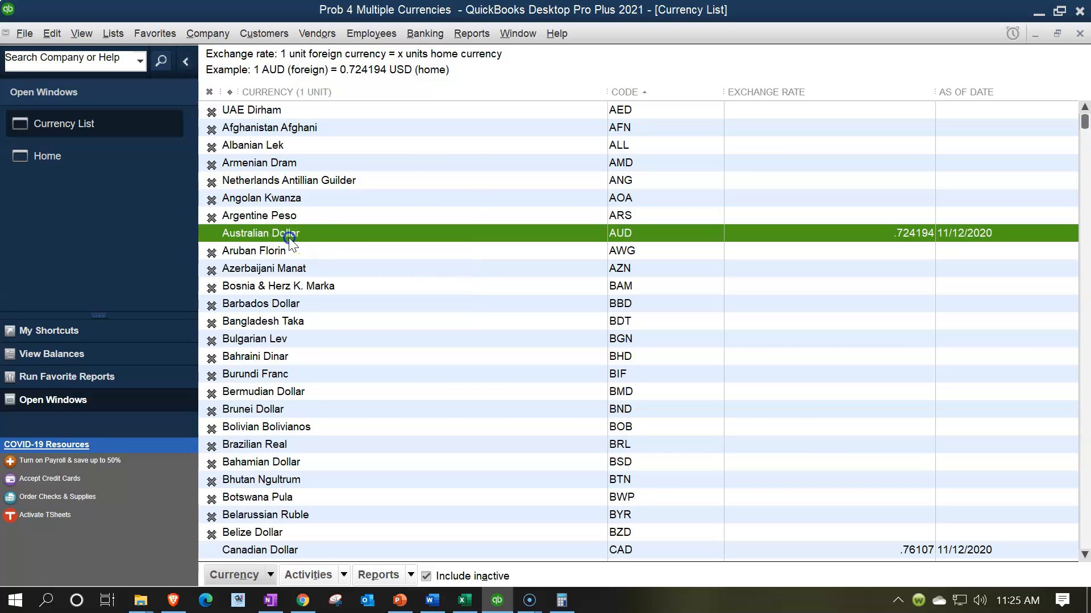
{"action": "left_click", "coordinate": [426, 577]}
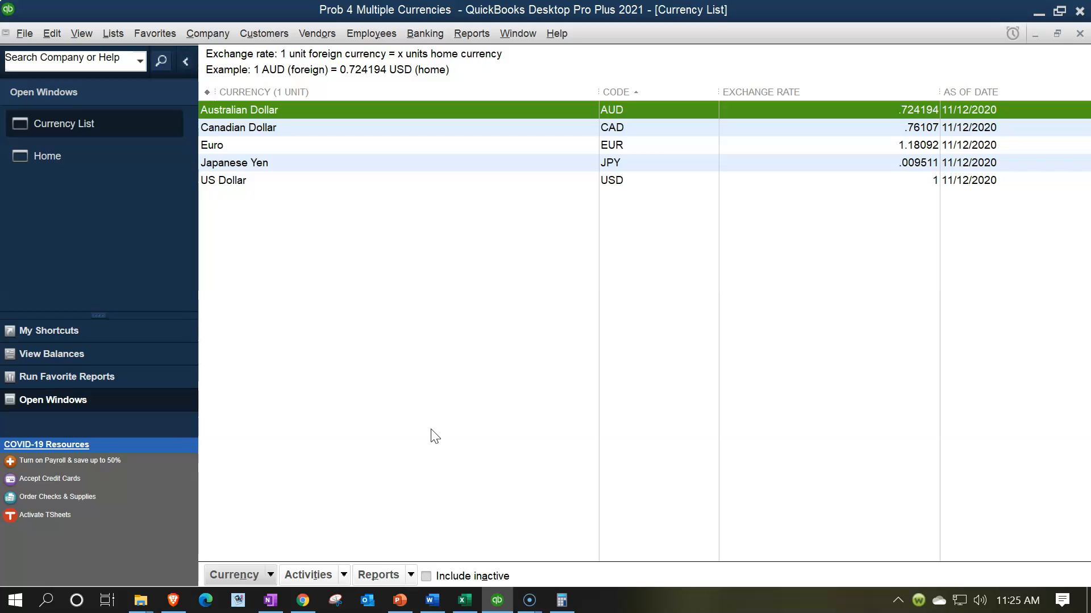
- Look at the Currency List's activities, including the download of the latest exchange rates
{"action": "left_click", "coordinate": [339, 577]}
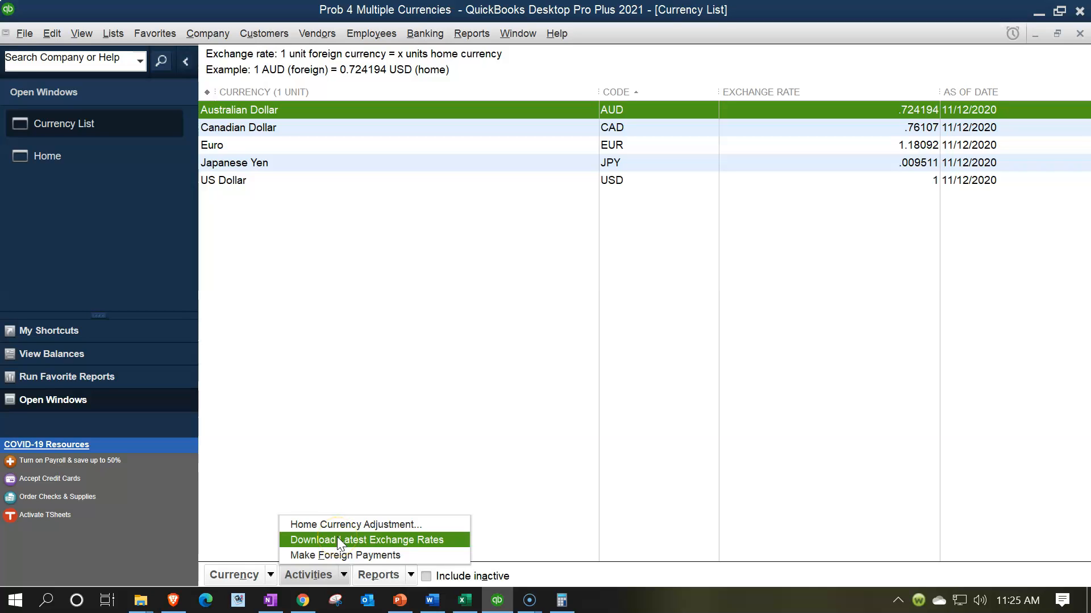
{"action": "left_click", "coordinate": [339, 542]}
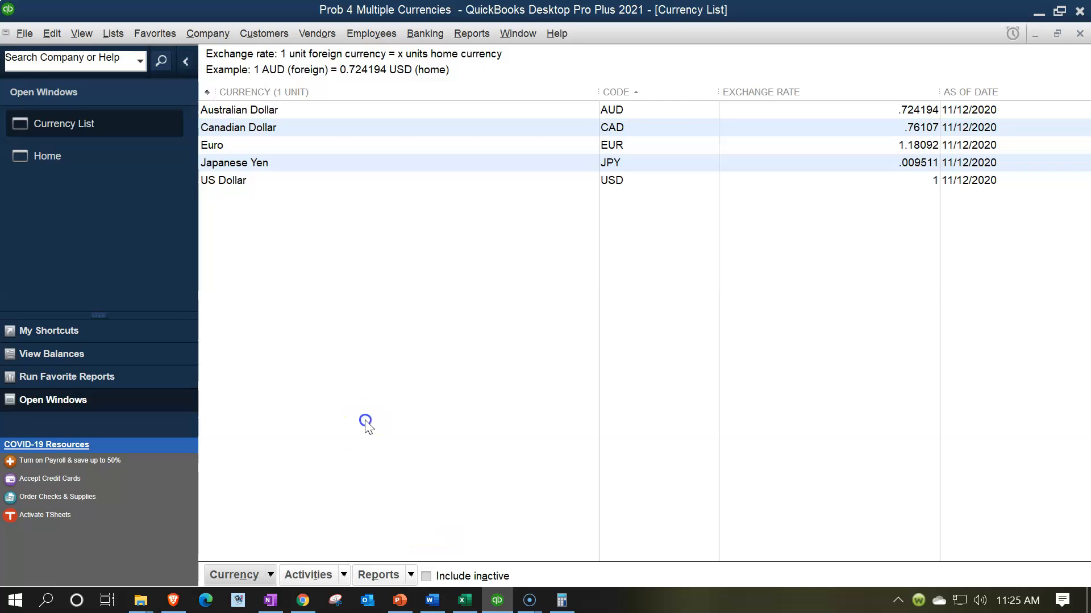
{"action": "left_click", "coordinate": [359, 363]}
- Open the Australian Dollar currency for editing and add an exchange rate row dated 12/01/2021
{"action": "double_click", "coordinate": [312, 114]}
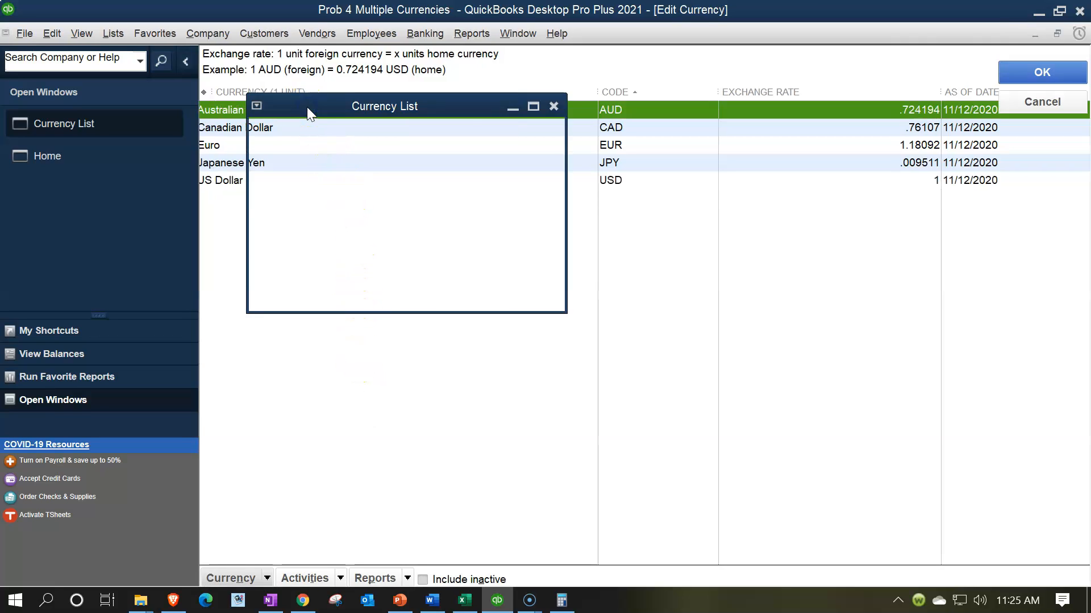
{"action": "left_click", "coordinate": [571, 239]}
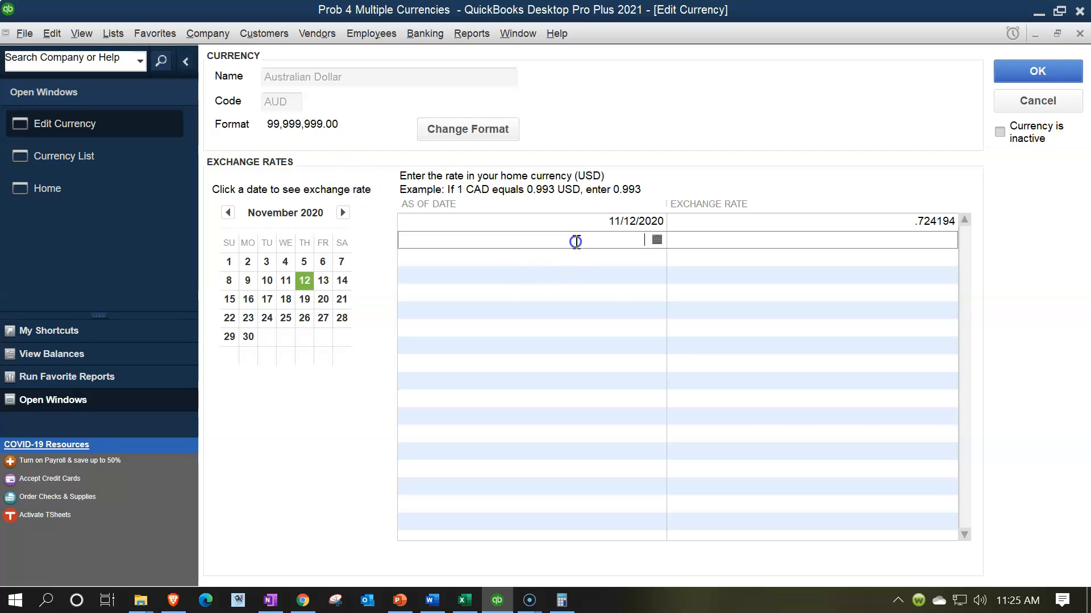
{"action": "type", "text": "12"}
{"action": "left_click", "coordinate": [474, 602]}
{"action": "left_click", "coordinate": [473, 602]}
{"action": "left_click", "coordinate": [638, 239]}
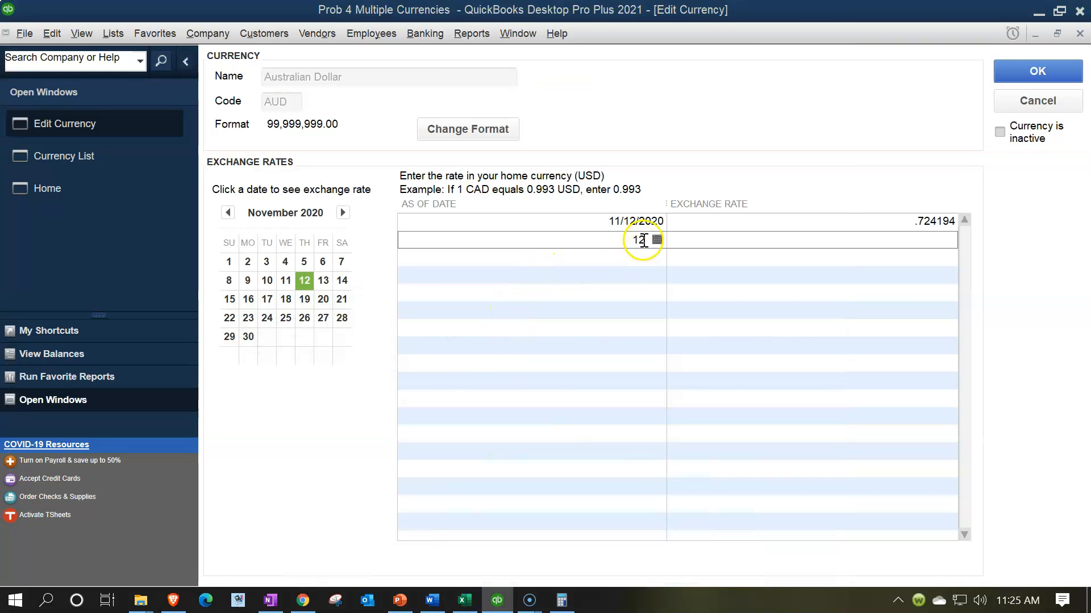
{"action": "type", "text": "01/202"}
{"action": "type", "text": "121"}
{"action": "key", "text": "Tab"}
- Check the 12/1/x1 spot rate in the Excel worksheet, enter .6 as the 12/01/2021 Australian Dollar rate, and save the currency
{"action": "left_click", "coordinate": [466, 600]}
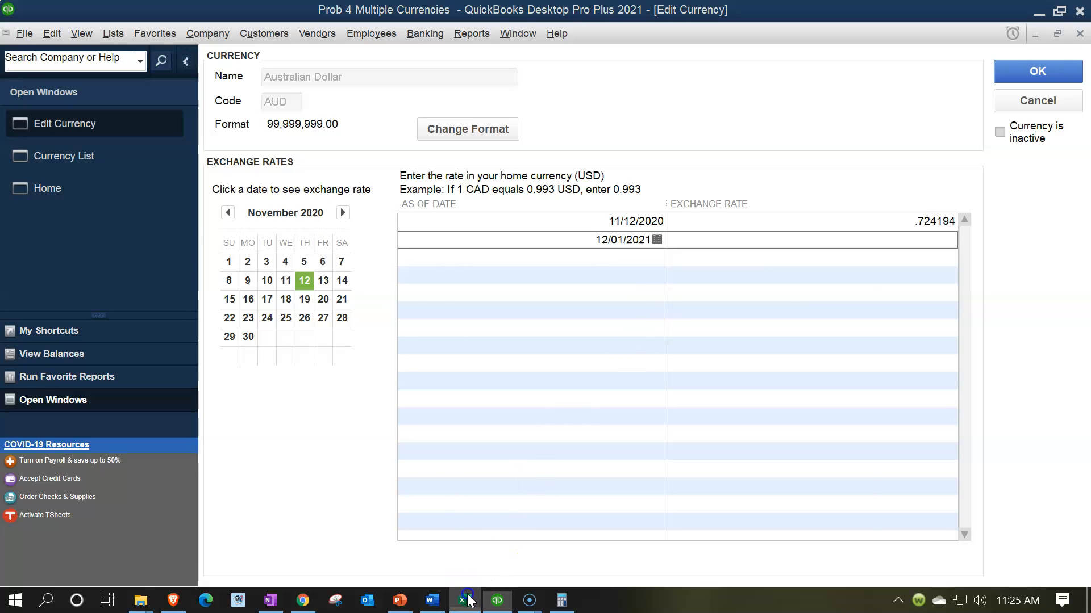
{"action": "left_click", "coordinate": [466, 600]}
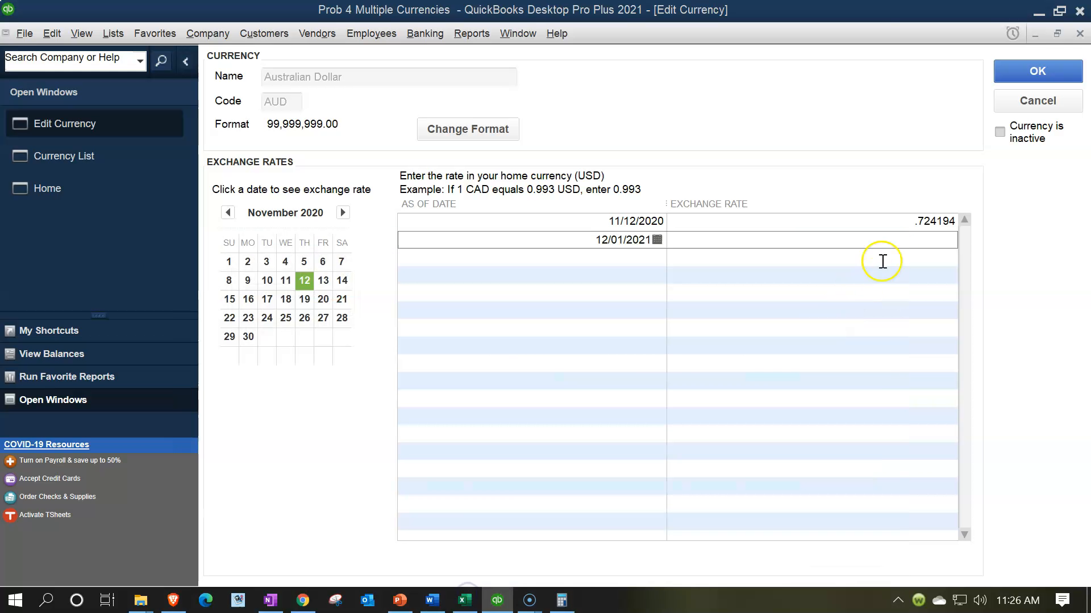
{"action": "key", "text": "Tab"}
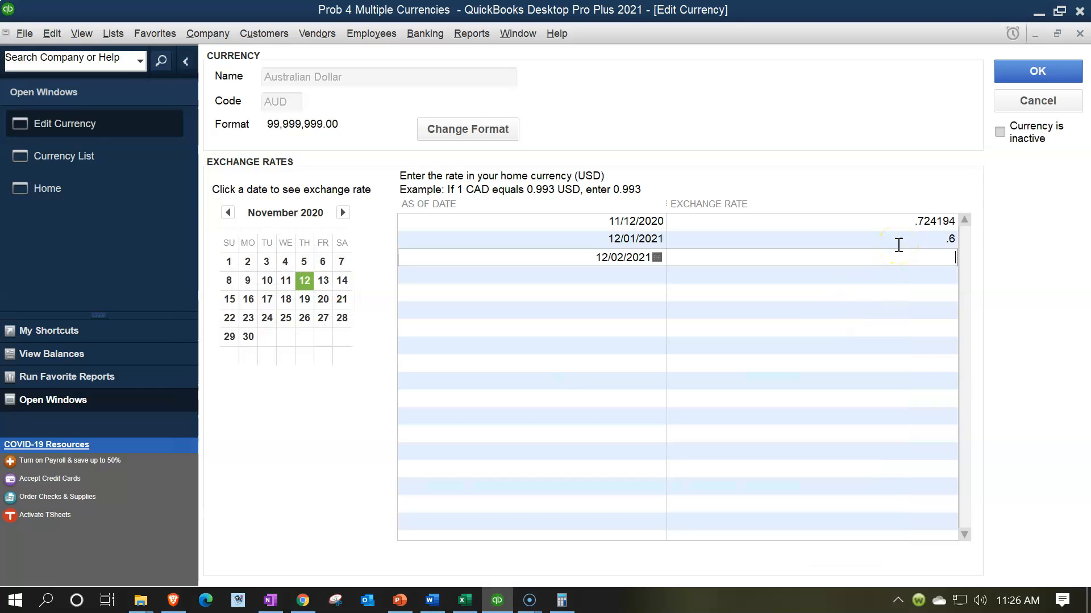
{"action": "left_click", "coordinate": [998, 64]}
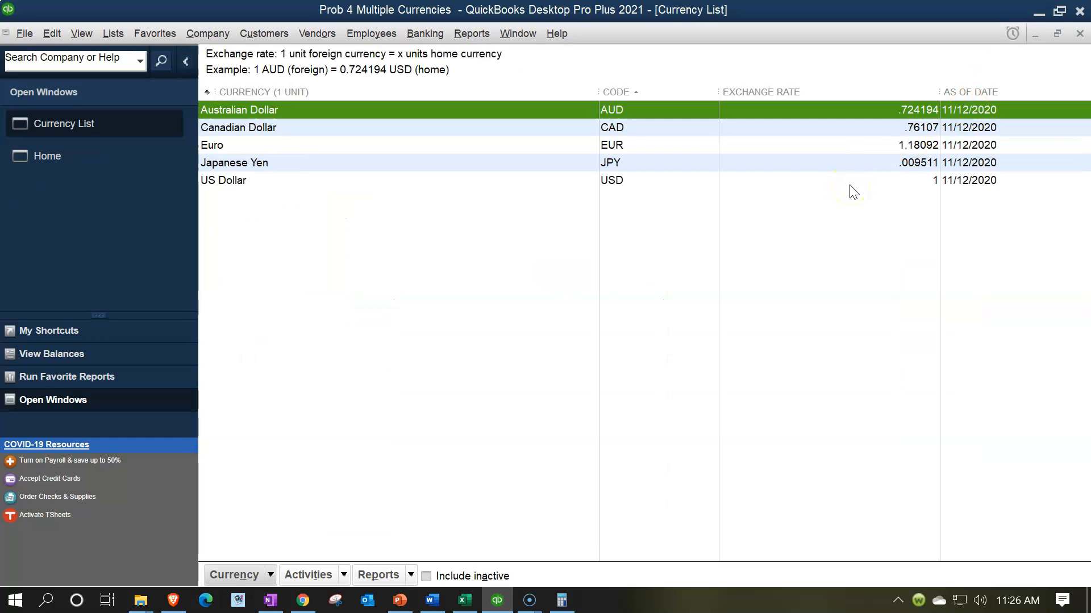
- Open the Chart of Accounts and add a Fixed Asset account named Machinery & Equipment
{"action": "left_click", "coordinate": [110, 40]}
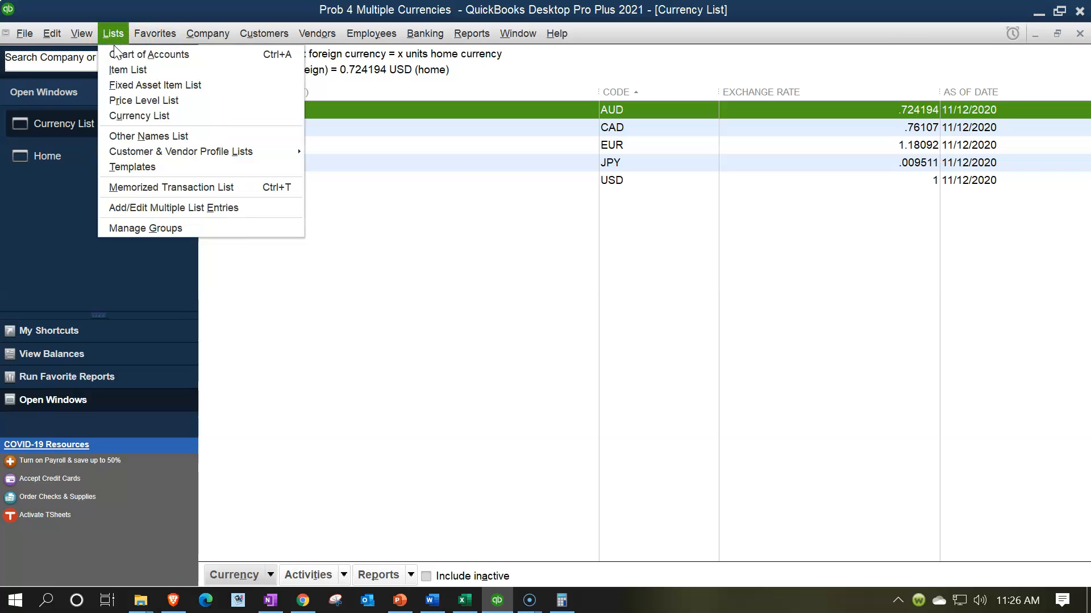
{"action": "left_click", "coordinate": [116, 53]}
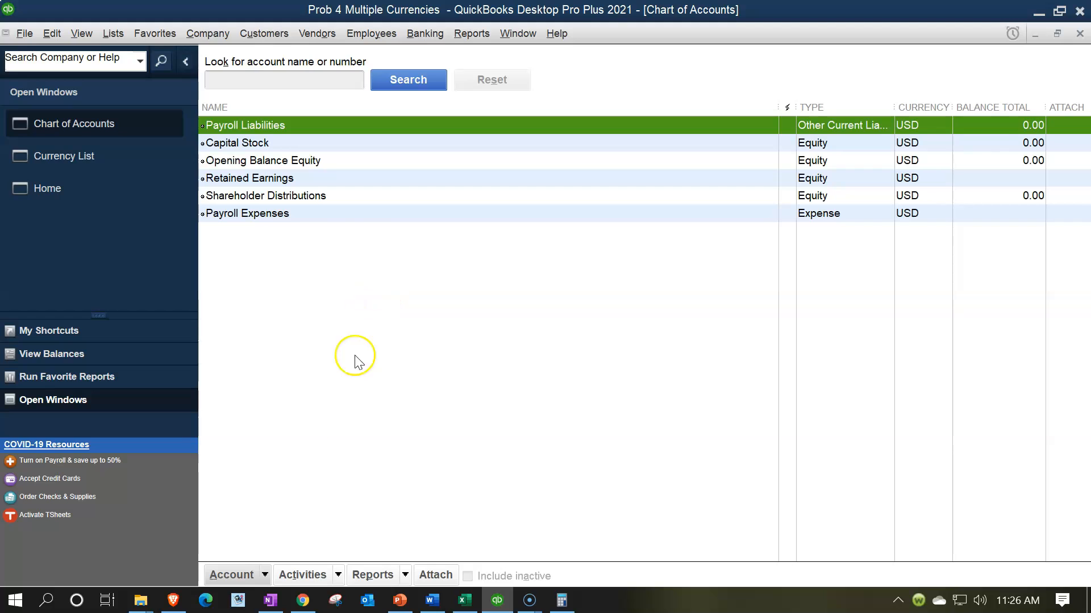
{"action": "left_click", "coordinate": [265, 576]}
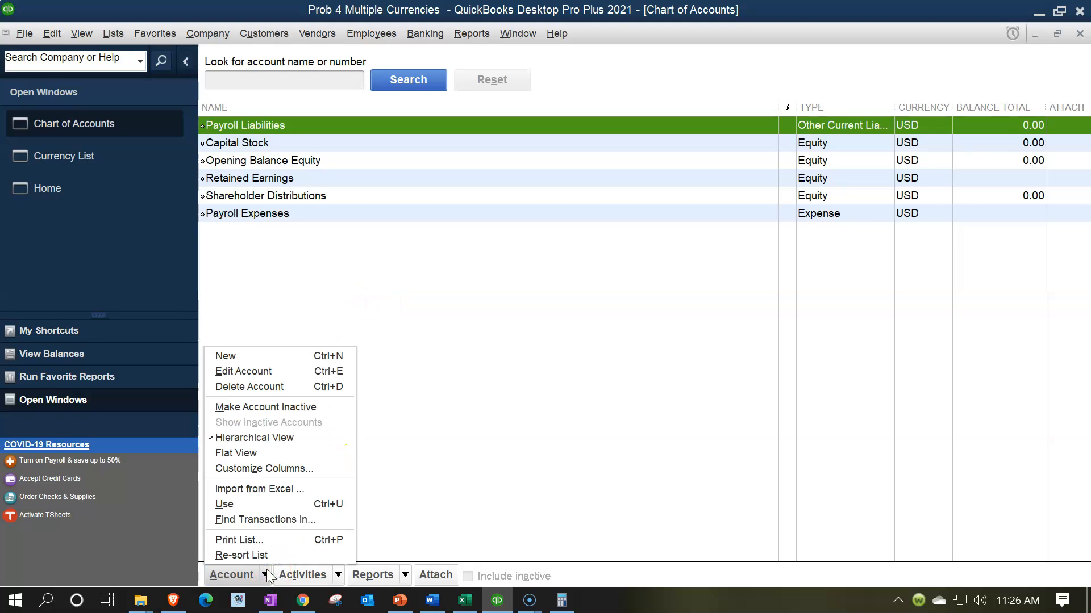
{"action": "left_click", "coordinate": [229, 356]}
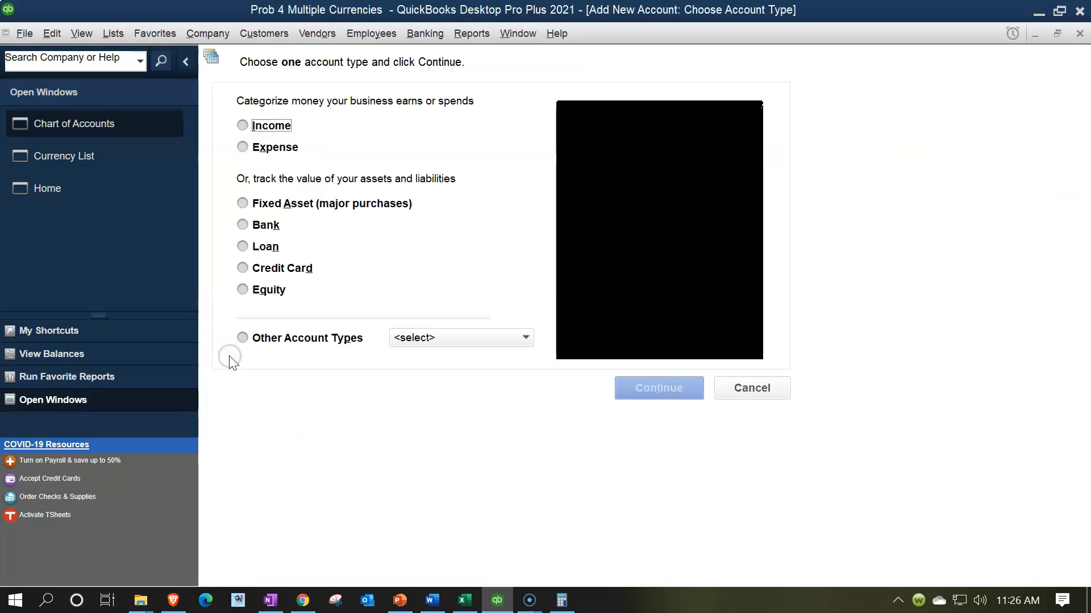
{"action": "left_click", "coordinate": [266, 203]}
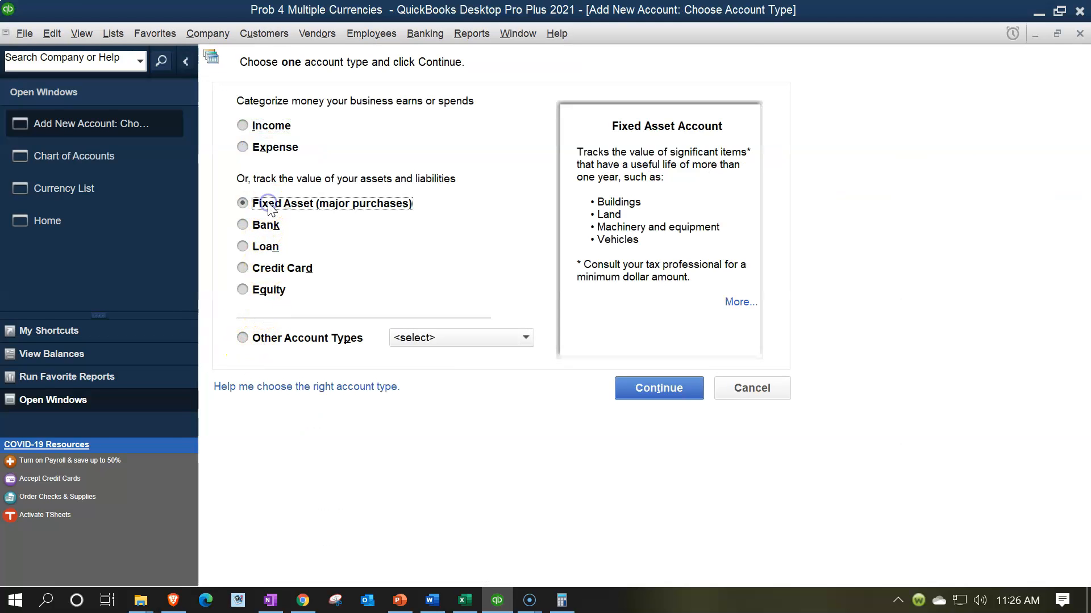
{"action": "left_click", "coordinate": [686, 387]}
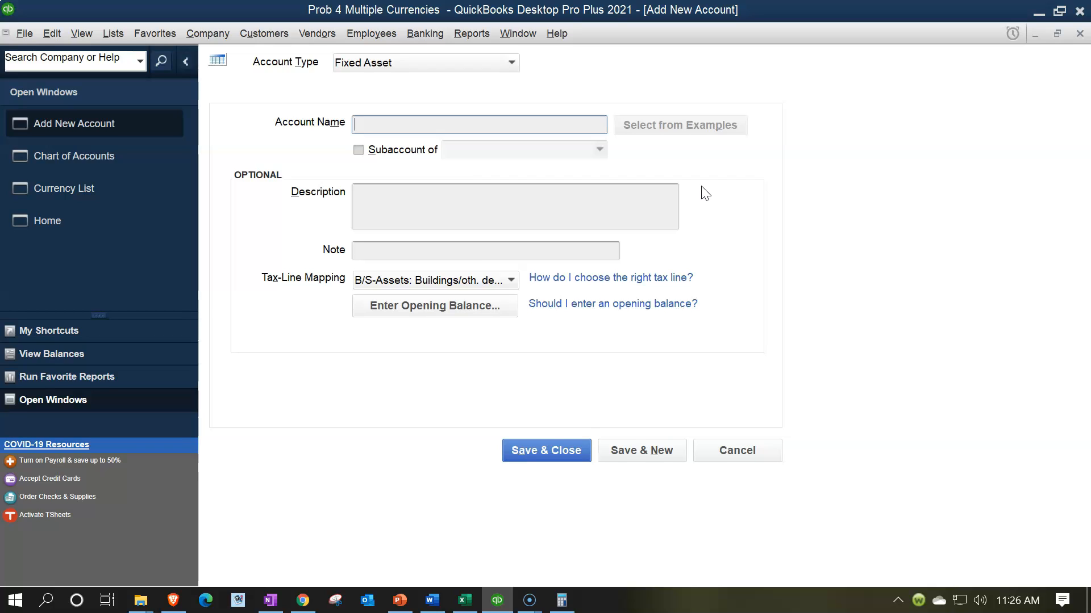
{"action": "type", "text": "Machinery & Equipment"}
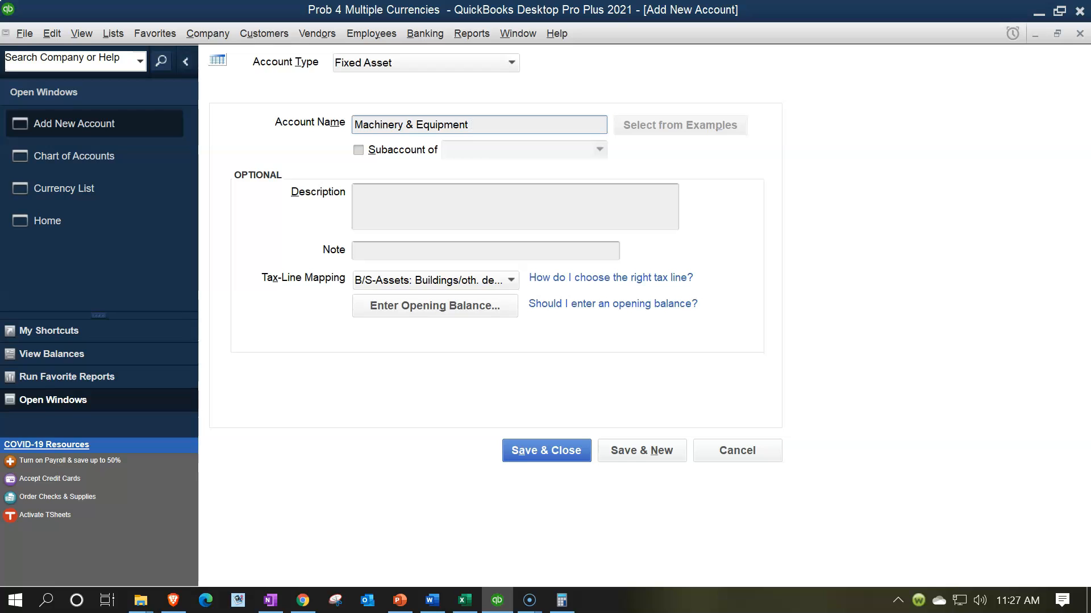
{"action": "left_click", "coordinate": [519, 453]}
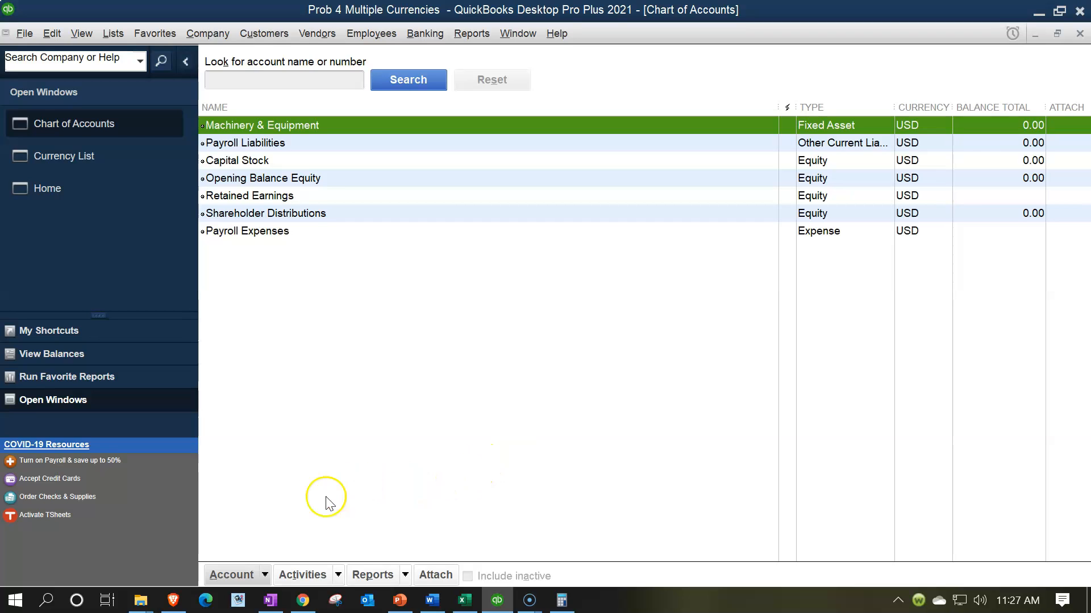
- Start a new Accounts Payable account in the Chart of Accounts with Australian Dollar as its currency
{"action": "left_click", "coordinate": [262, 574]}
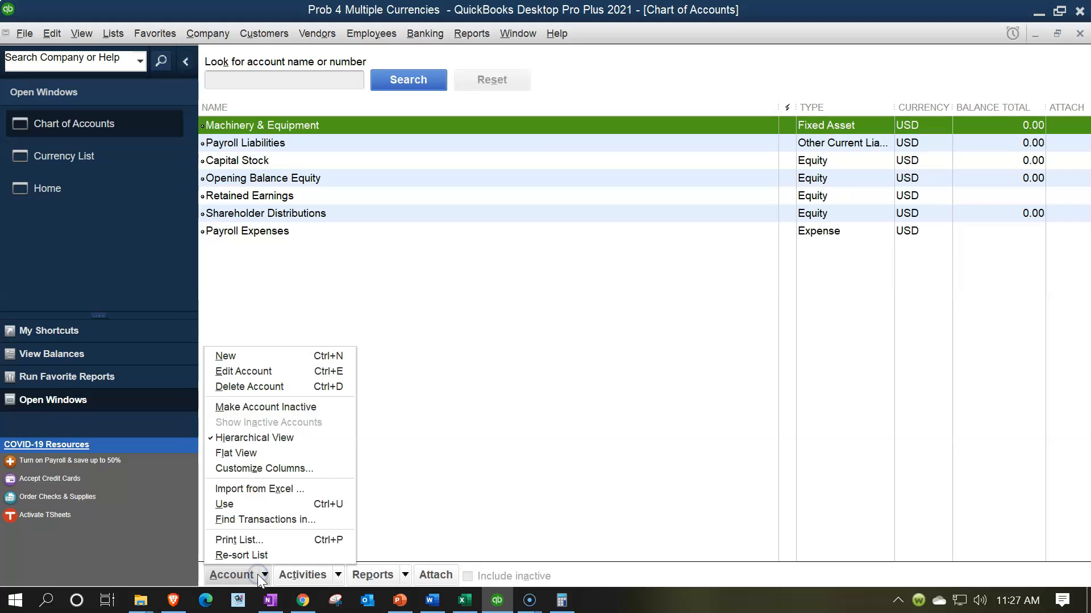
{"action": "left_click", "coordinate": [243, 357]}
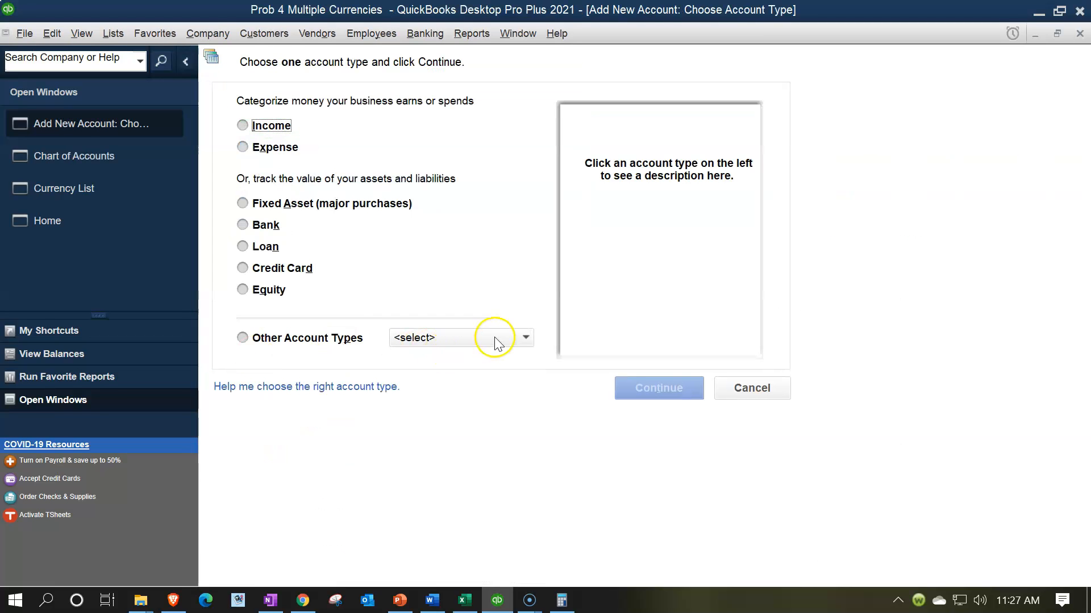
{"action": "left_click", "coordinate": [495, 338]}
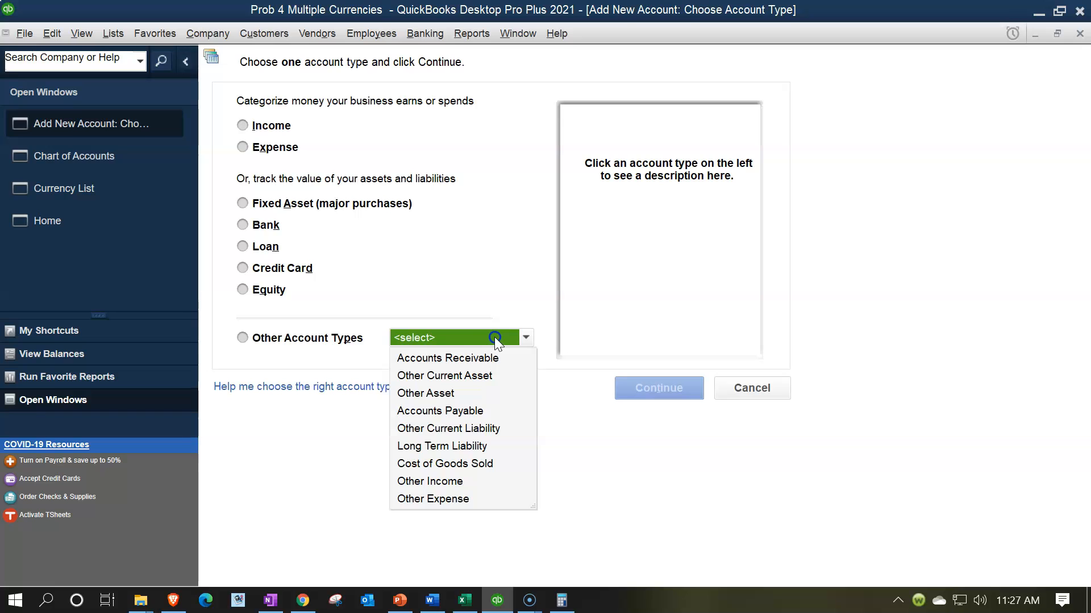
{"action": "left_click", "coordinate": [472, 410]}
{"action": "left_click", "coordinate": [636, 387]}
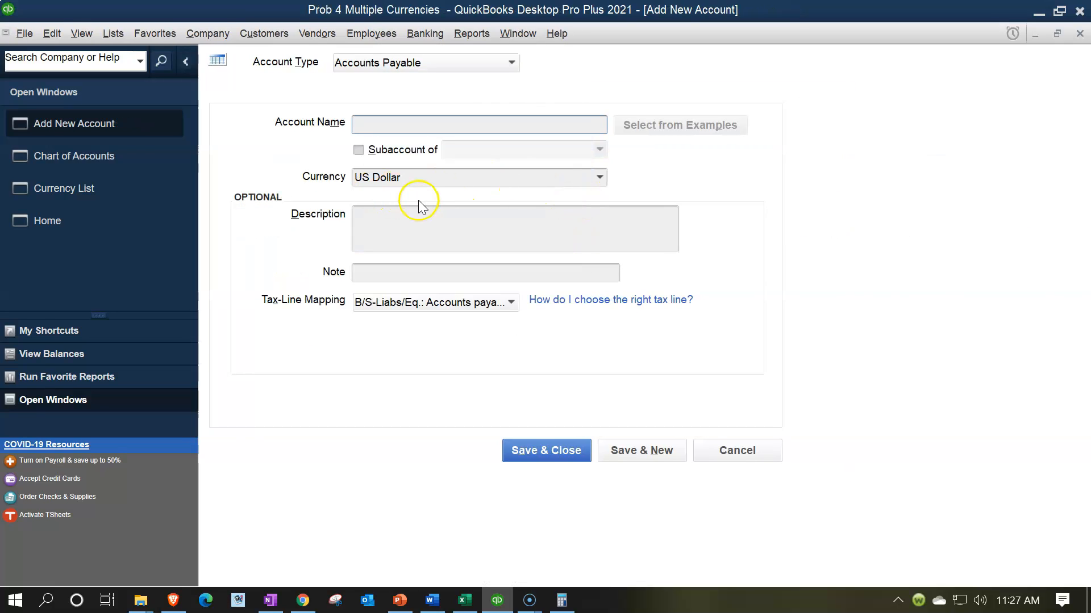
{"action": "left_click", "coordinate": [600, 178]}
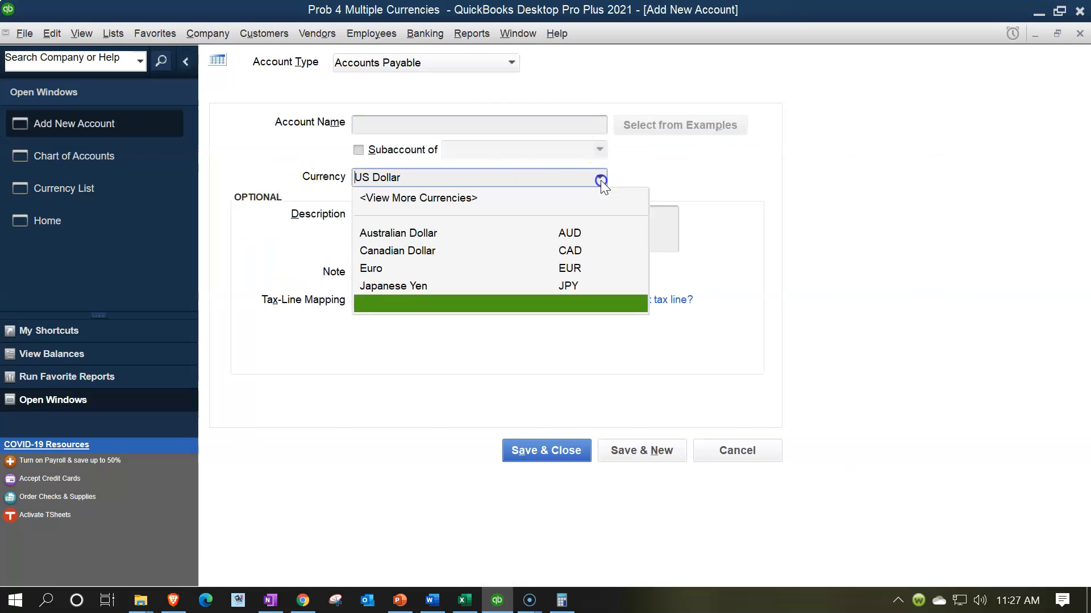
{"action": "left_click", "coordinate": [436, 239]}
- Name the account Accounts Payable (AUD), save it, and close the account and currency lists
{"action": "left_click", "coordinate": [391, 125]}
{"action": "type", "text": "Accounts Payable (AUD"}
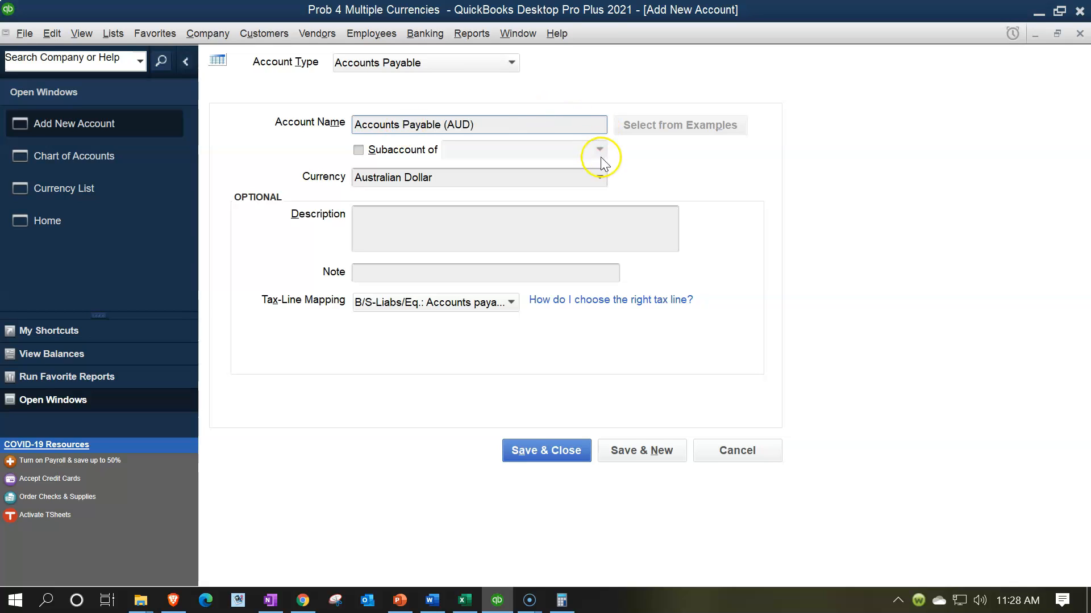
{"action": "left_click", "coordinate": [599, 177]}
{"action": "left_click", "coordinate": [598, 177]}
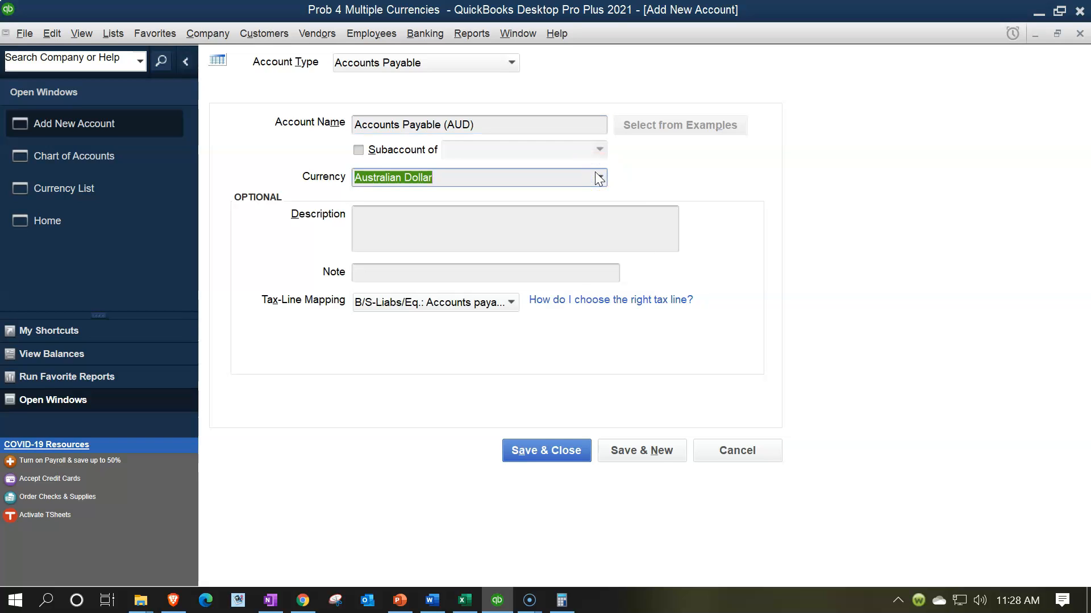
{"action": "left_click", "coordinate": [545, 458]}
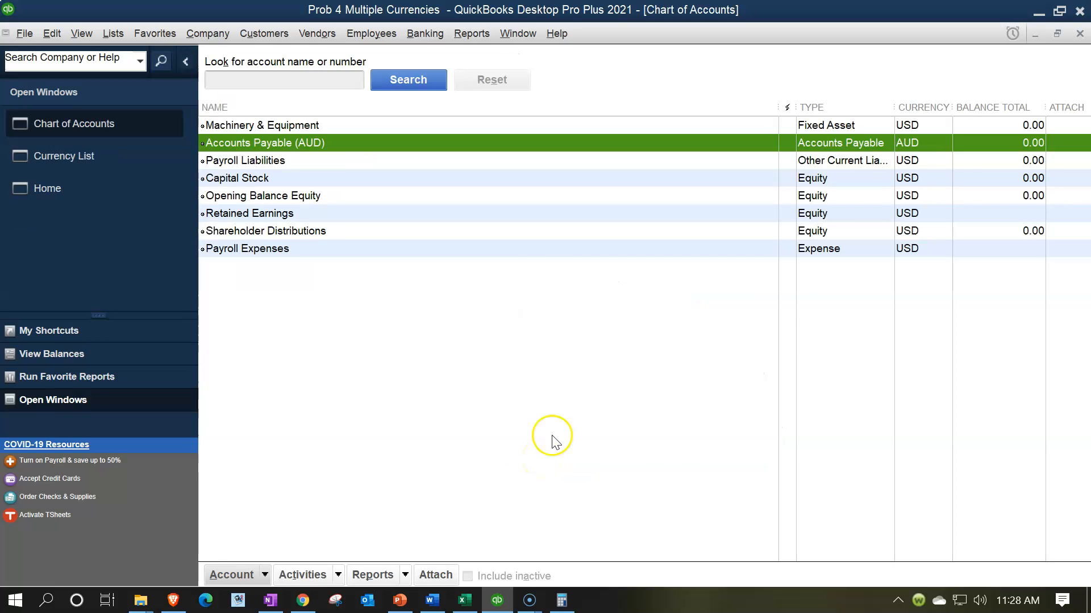
{"action": "left_click", "coordinate": [1079, 35]}
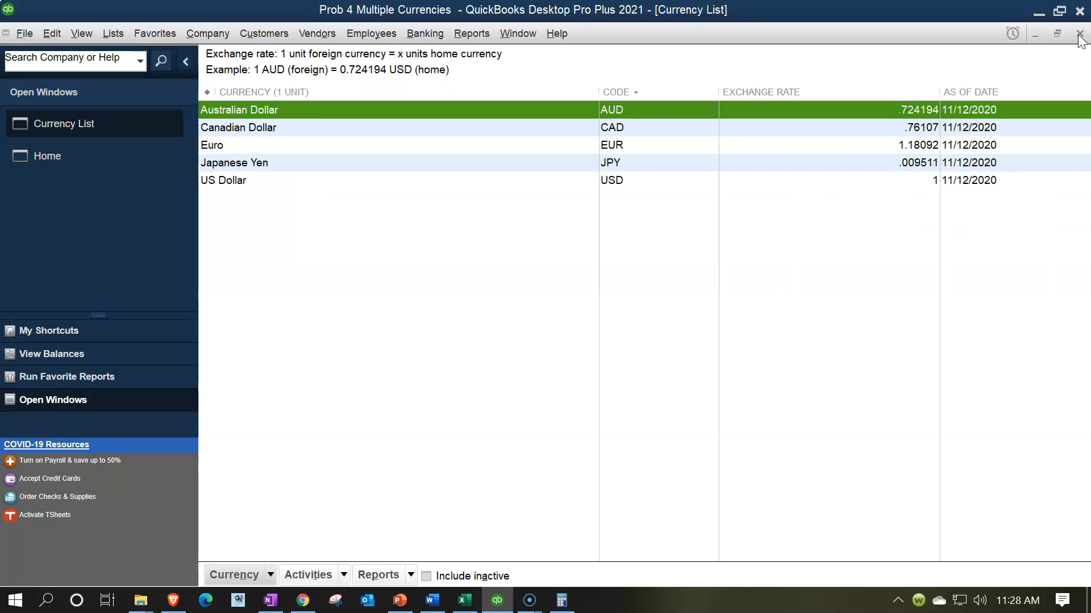
{"action": "left_click", "coordinate": [1079, 35]}
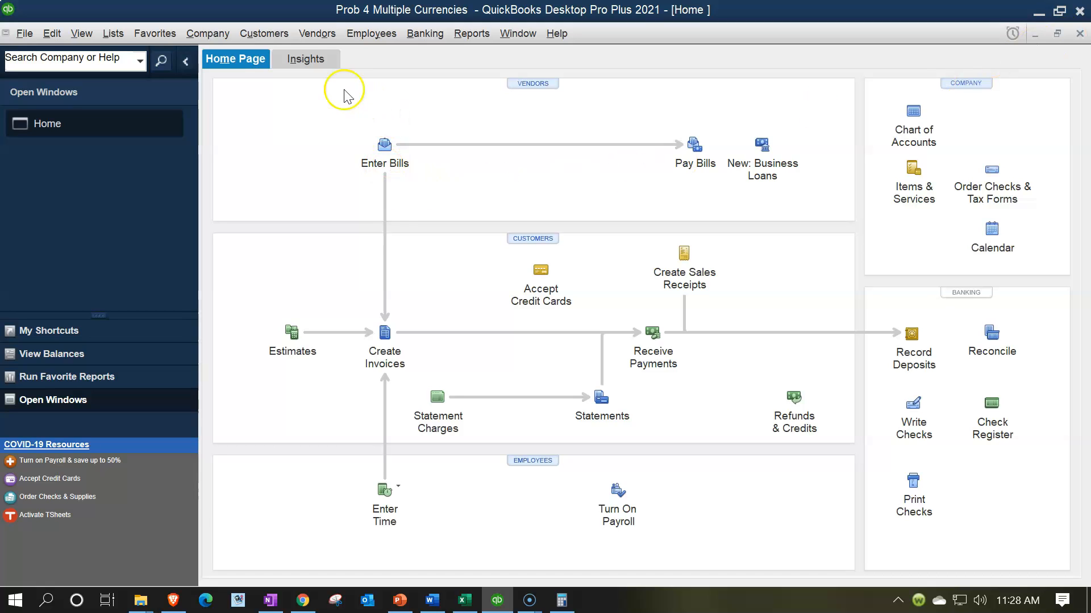
- Start a new vendor from the Vendor Center and name it Vendor 1 (AUD)
{"action": "left_click", "coordinate": [311, 43]}
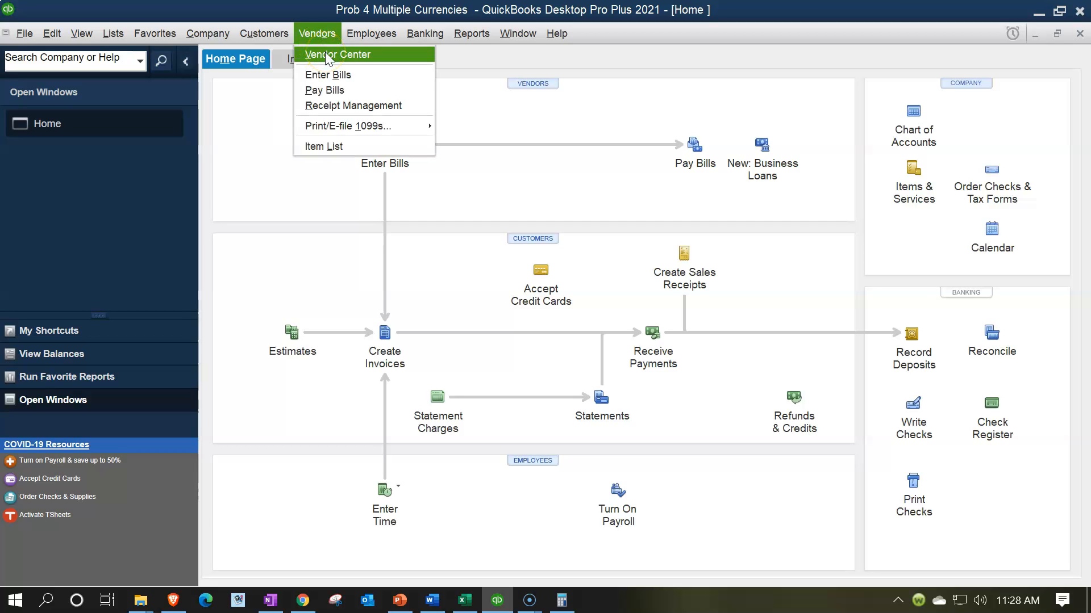
{"action": "left_click", "coordinate": [325, 54]}
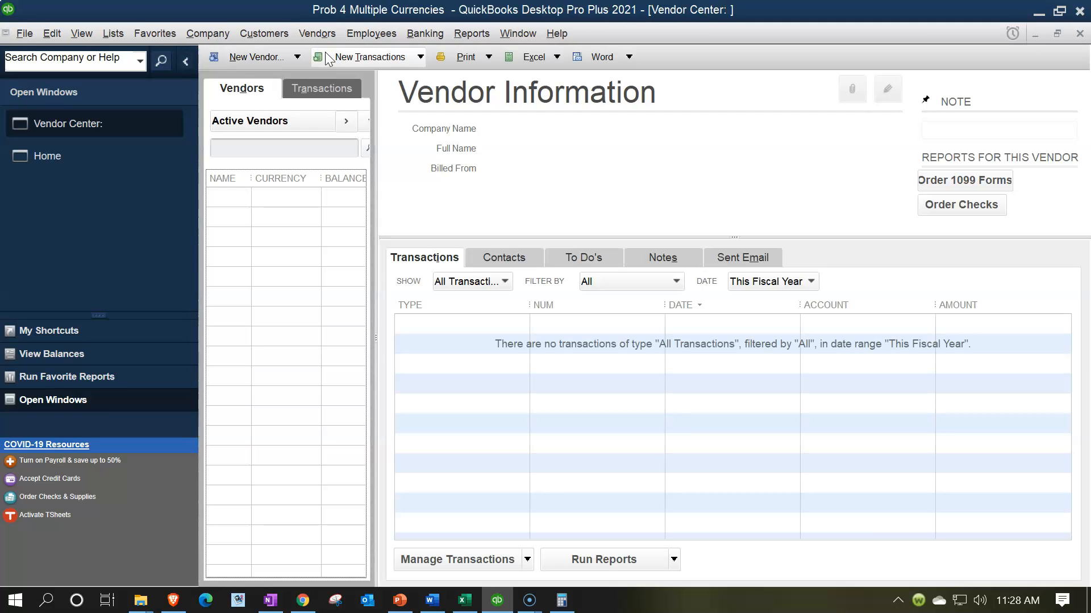
{"action": "left_click", "coordinate": [293, 57]}
{"action": "left_click", "coordinate": [281, 75]}
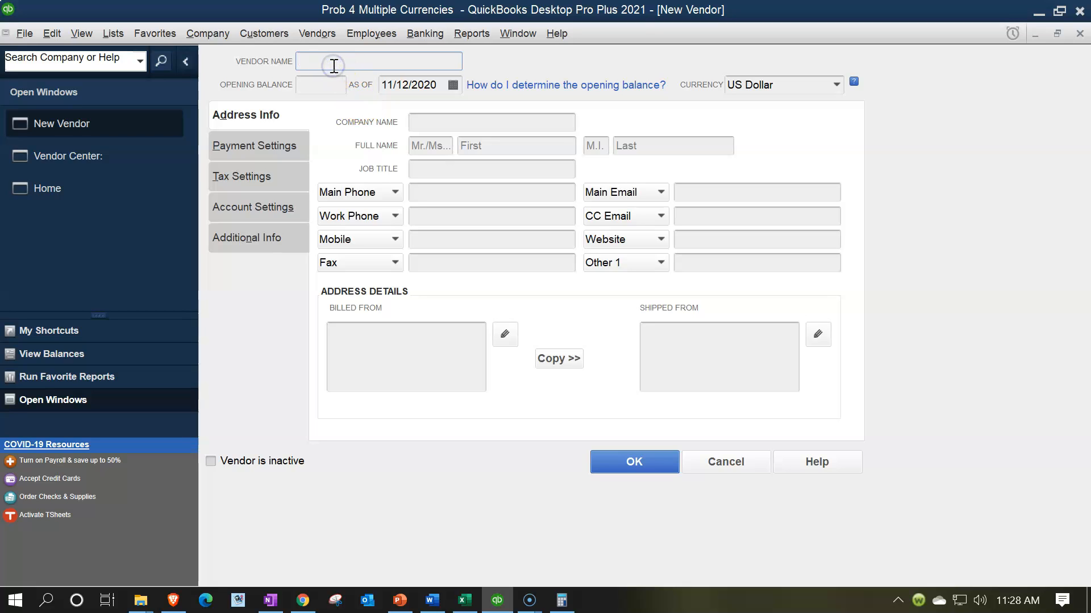
{"action": "type", "text": "Vendor 1 (AUD)"}
- Set the new vendor's currency to Australian Dollar, save the vendor, and leave the Vendor Center
{"action": "left_click", "coordinate": [838, 86]}
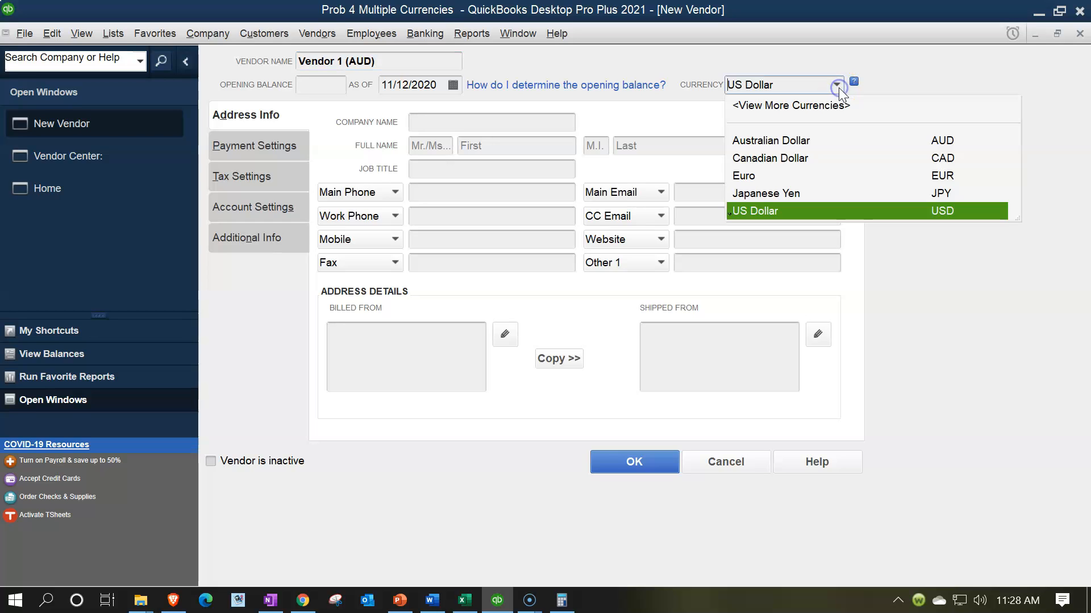
{"action": "left_click", "coordinate": [804, 142]}
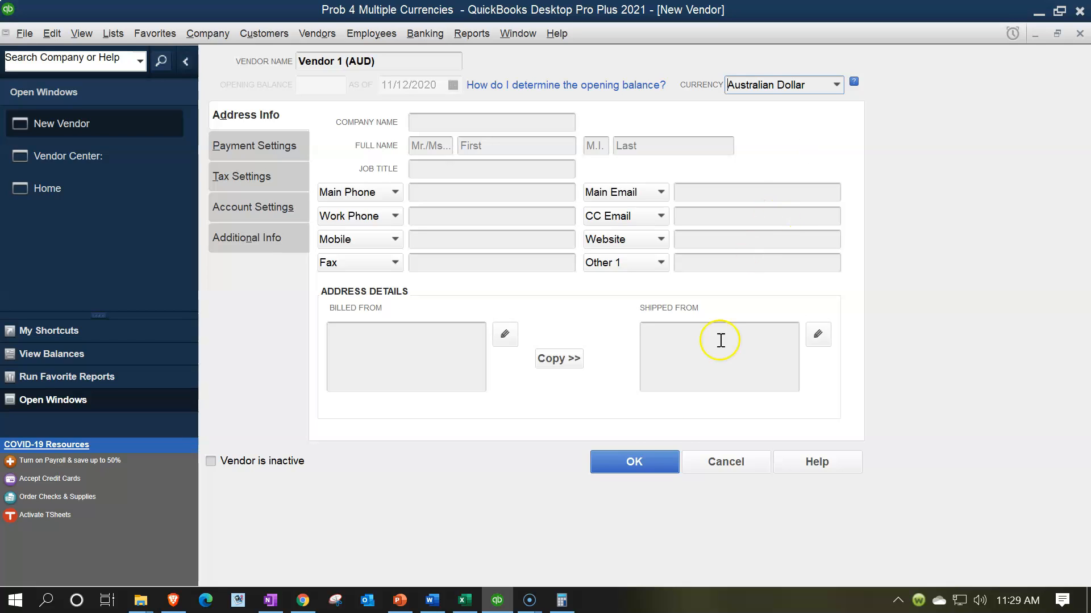
{"action": "left_click", "coordinate": [636, 461]}
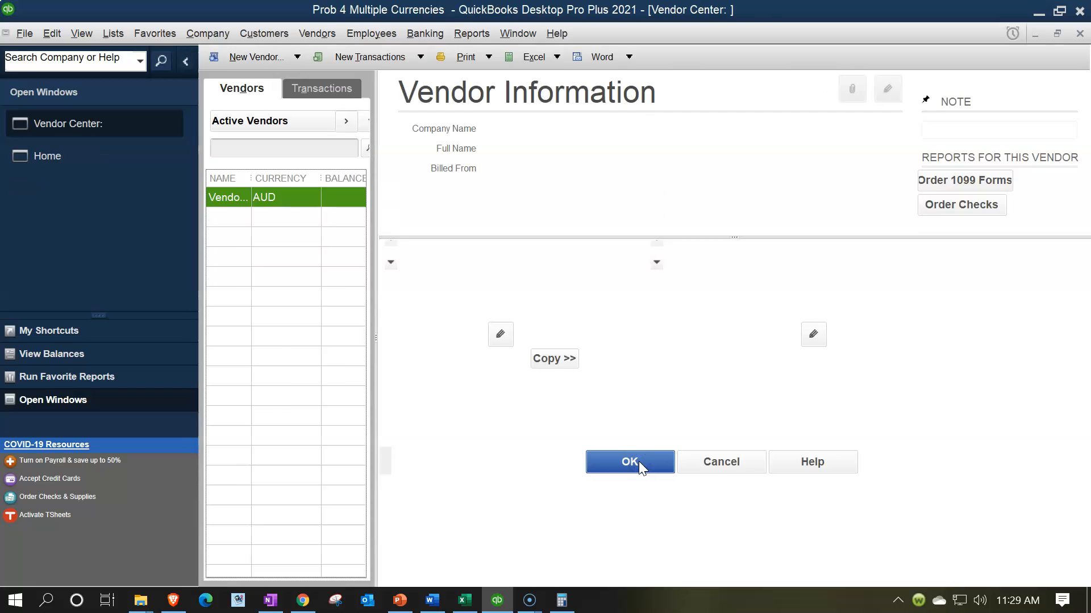
{"action": "left_click", "coordinate": [1077, 34]}
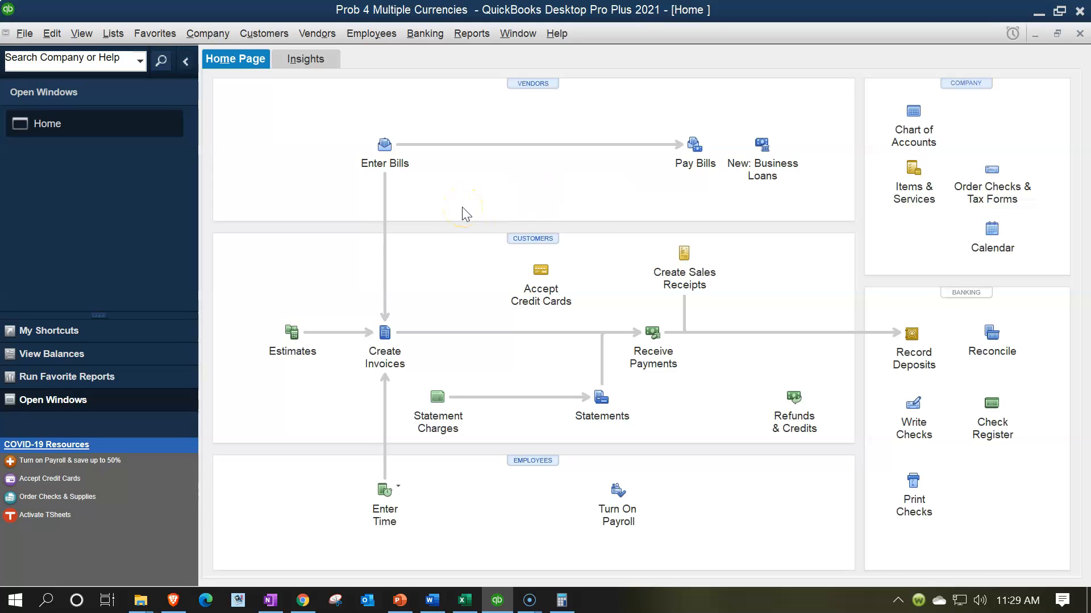
- Start a new bill posted to Accounts Payable (AUD) with Vendor 1 (AUD) as the vendor
{"action": "left_click", "coordinate": [396, 159]}
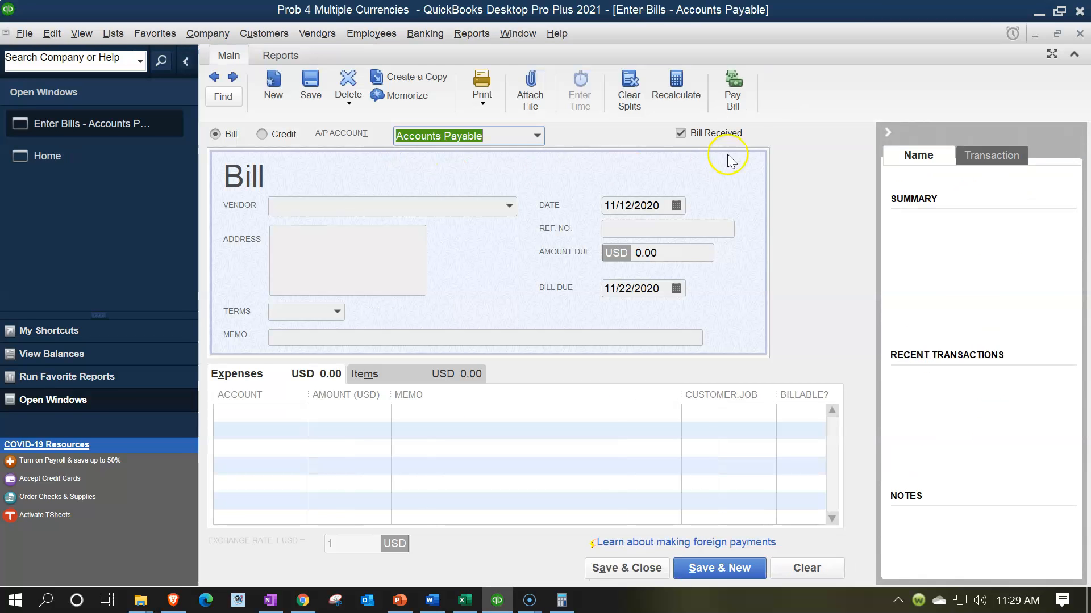
{"action": "left_click", "coordinate": [888, 134]}
{"action": "left_click", "coordinate": [538, 135]}
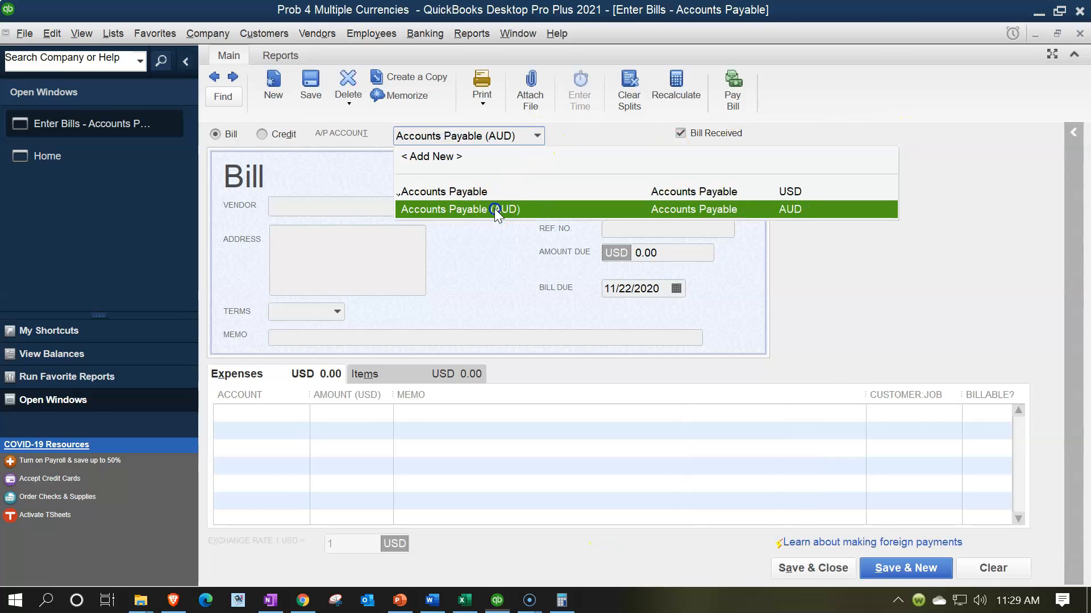
{"action": "left_click", "coordinate": [494, 209]}
{"action": "left_click", "coordinate": [496, 209]}
{"action": "left_click", "coordinate": [508, 207]}
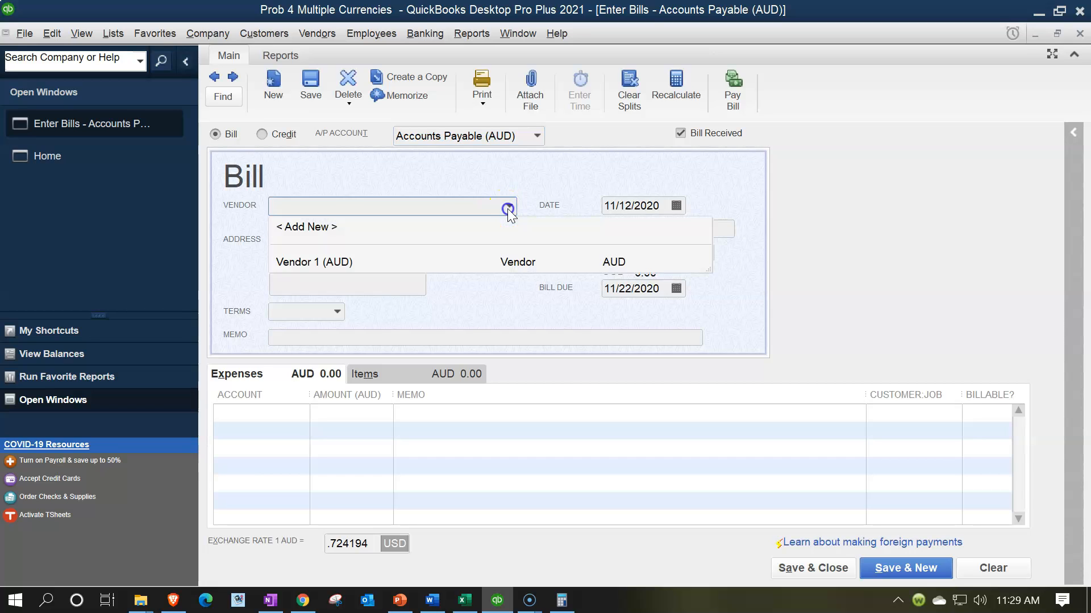
{"action": "left_click", "coordinate": [336, 263]}
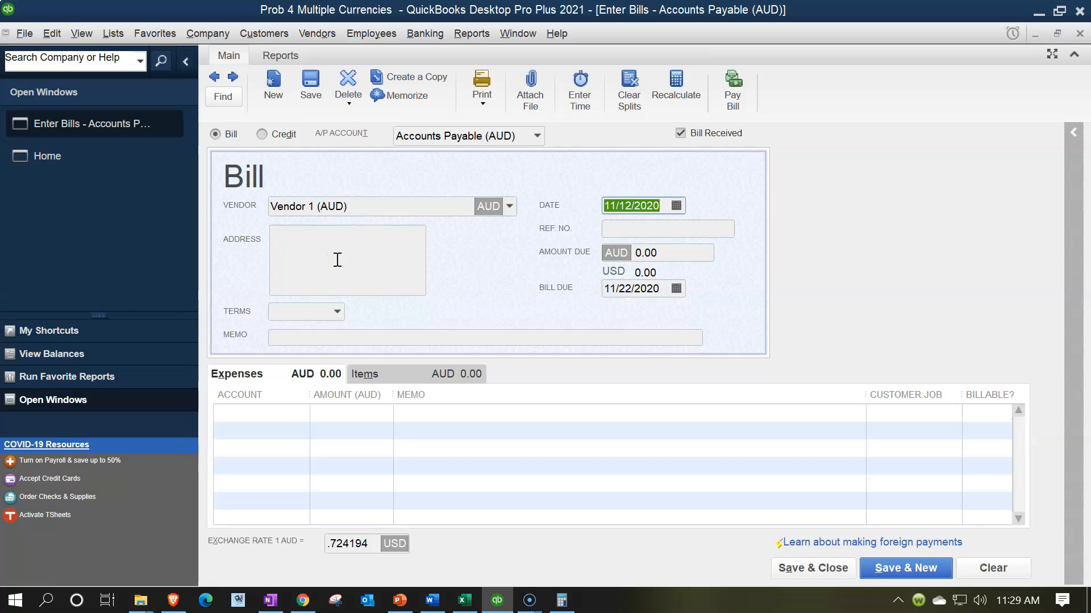
- Date the bill 12/01/2021 and accept the exchange rate update for that date
{"action": "type", "text": "01"}
{"action": "type", "text": "0"}
{"action": "key", "text": "BackSpace"}
{"action": "key", "text": "BackSpace"}
{"action": "key", "text": "BackSpace"}
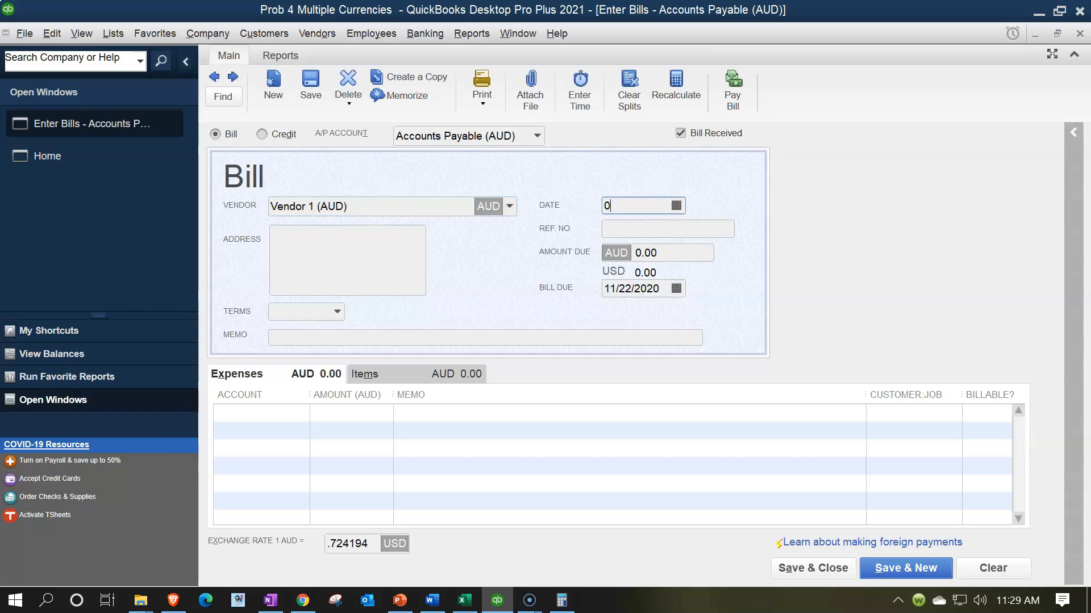
{"action": "type", "text": "120121"}
{"action": "key", "text": "Tab"}
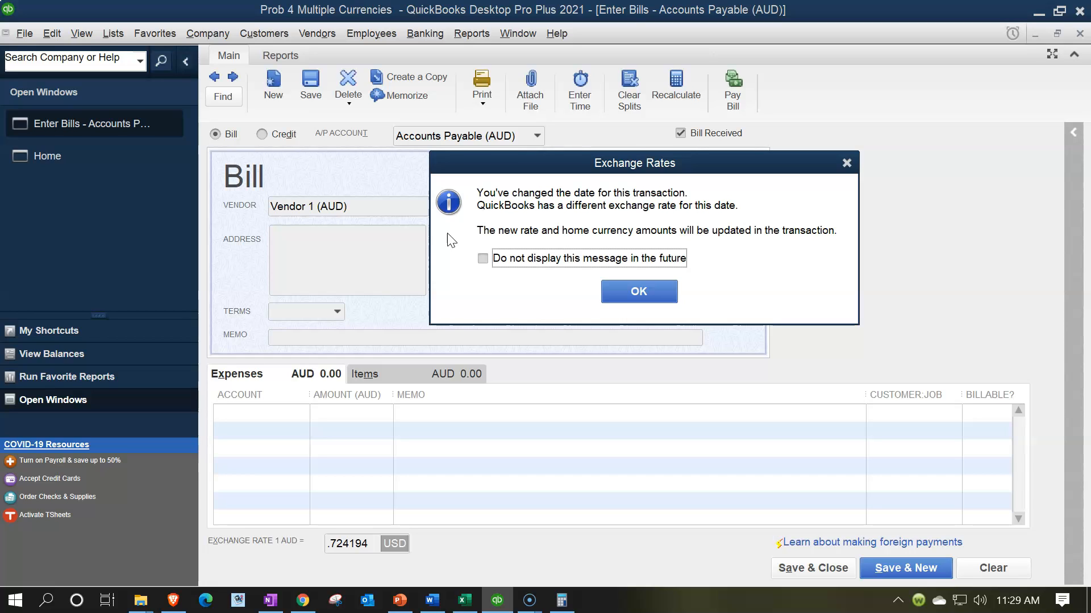
{"action": "left_click", "coordinate": [607, 292]}
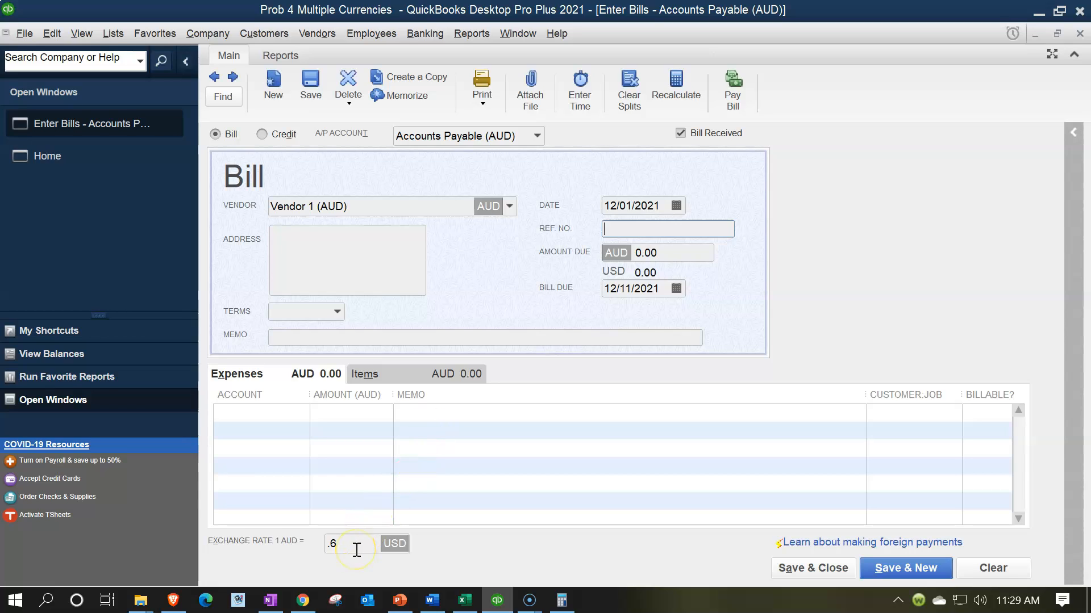
- Enter 100,000 AUD as the bill's amount due
{"action": "key", "text": "Tab"}
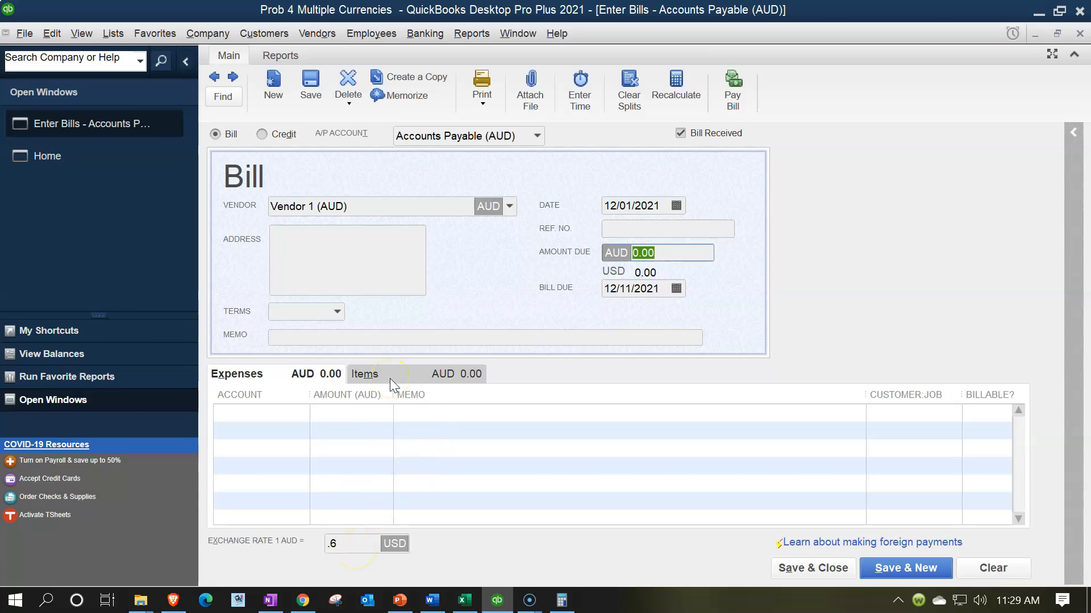
{"action": "left_click", "coordinate": [390, 325]}
{"action": "type", "text": "100000"}
{"action": "key", "text": "Tab"}
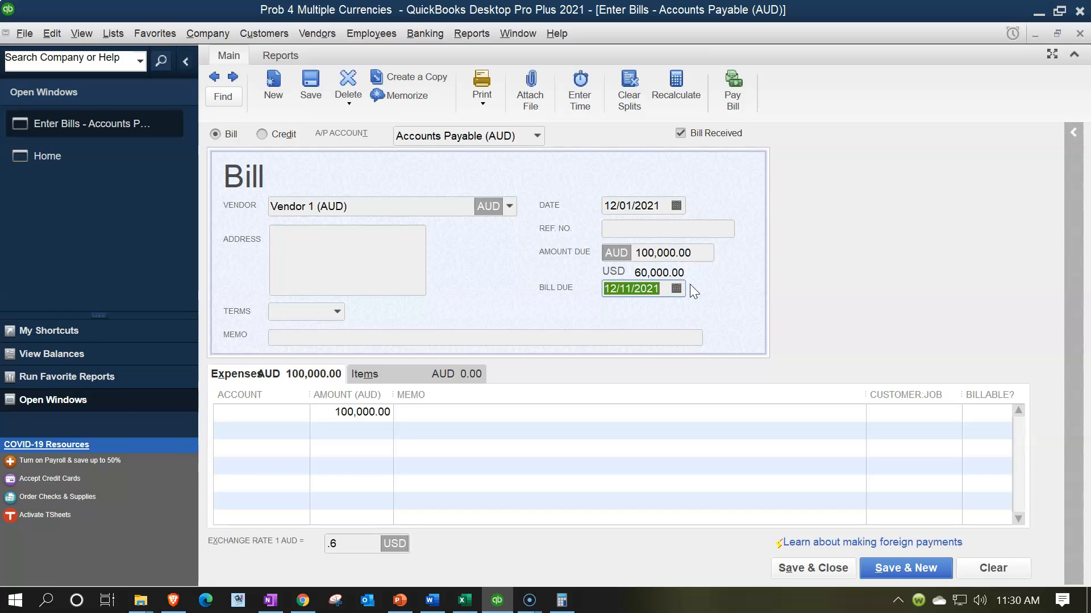
- Assign the bill's expense line to the Machinery & Equipment account
{"action": "left_click", "coordinate": [289, 411]}
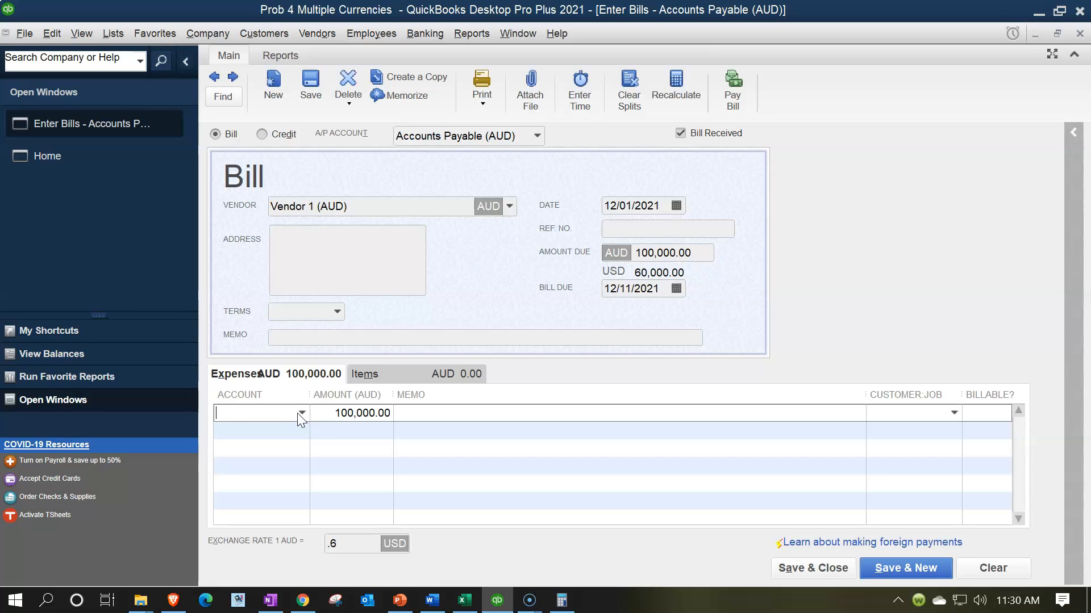
{"action": "left_click", "coordinate": [301, 414]}
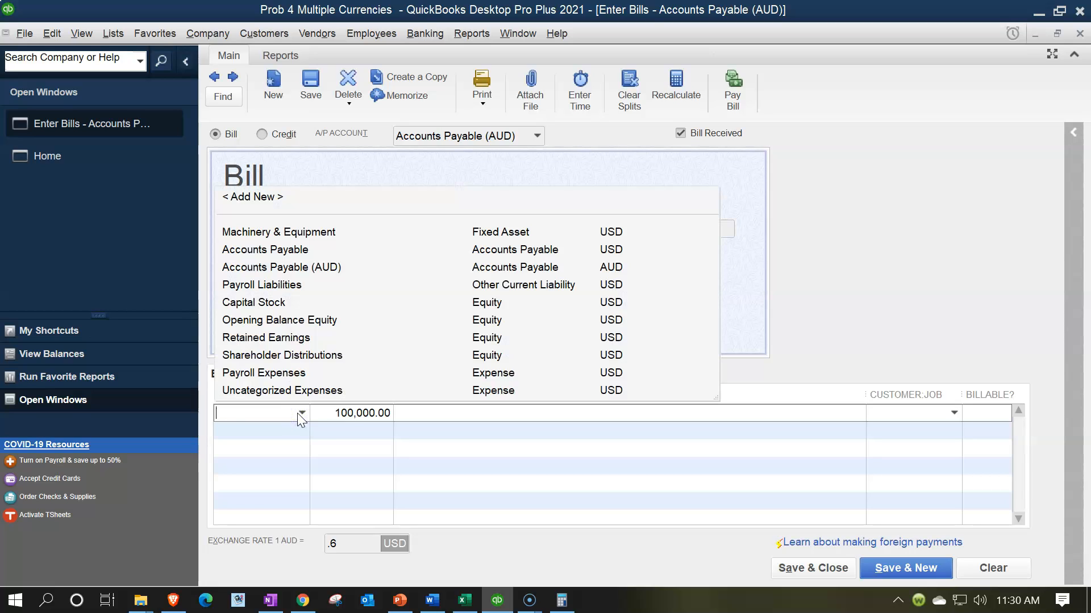
{"action": "left_click", "coordinate": [307, 234]}
{"action": "key", "text": "Tab"}
{"action": "key", "text": "Tab"}
{"action": "left_click", "coordinate": [629, 521]}
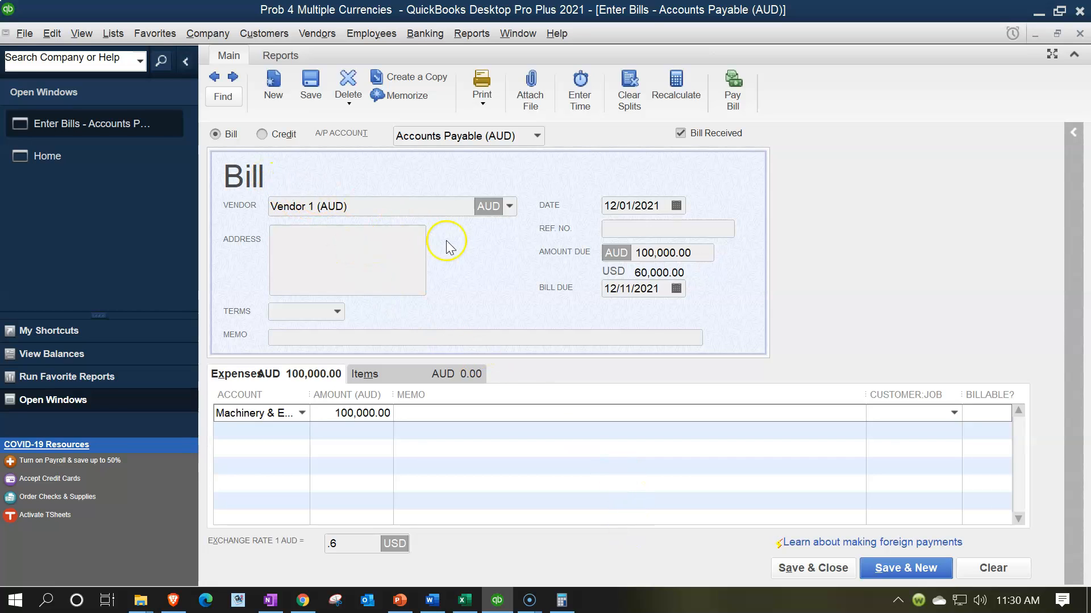
{"action": "left_click", "coordinate": [586, 268]}
- Widen the expense table's Account column, then save and close the bill, accepting its future date
{"action": "left_click_drag", "start_coordinate": [310, 395], "coordinate": [381, 394]}
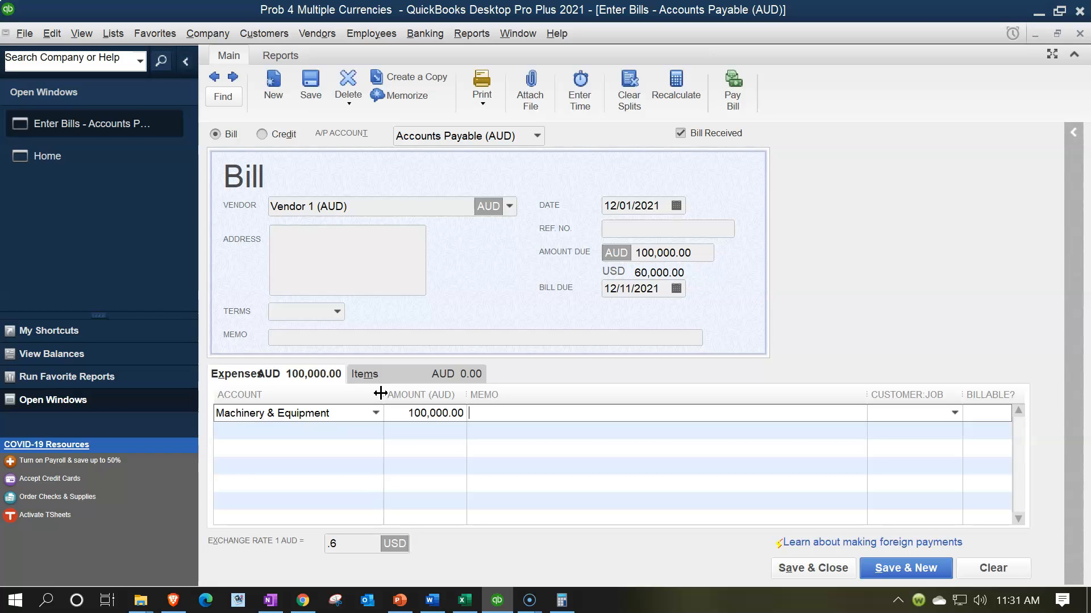
{"action": "left_click", "coordinate": [794, 575]}
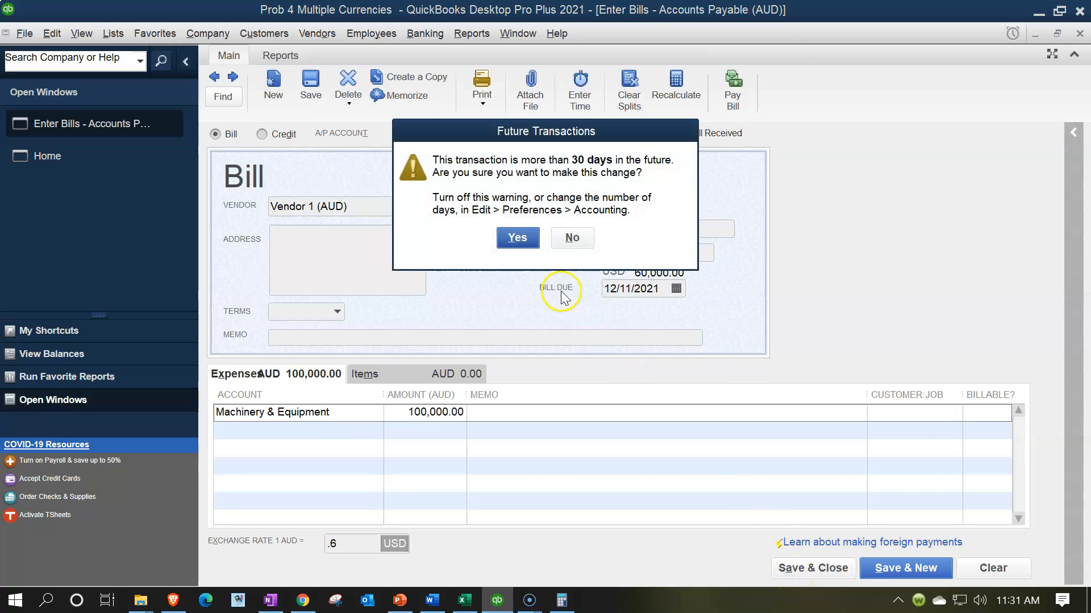
{"action": "left_click", "coordinate": [523, 241]}
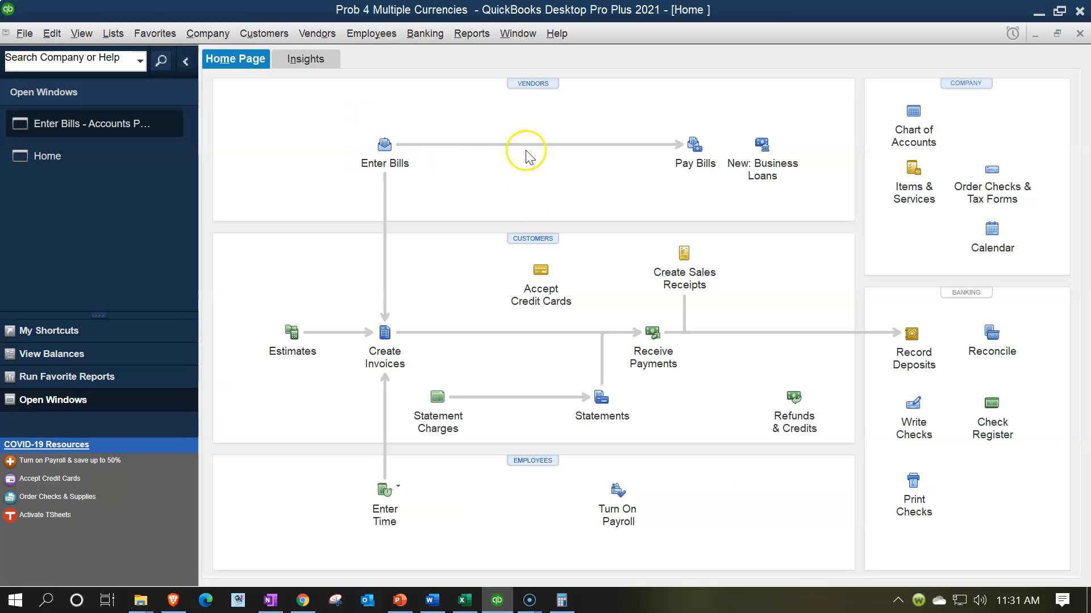
- Open the standard Balance Sheet report from the company and financial reports
{"action": "left_click", "coordinate": [474, 35]}
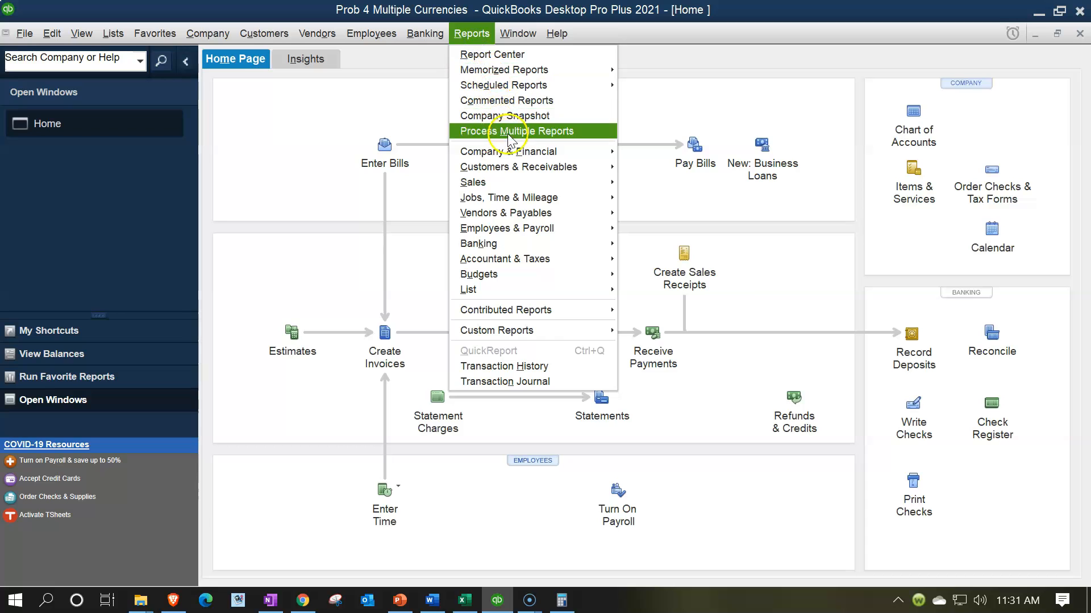
{"action": "mouse_move", "coordinate": [514, 155]}
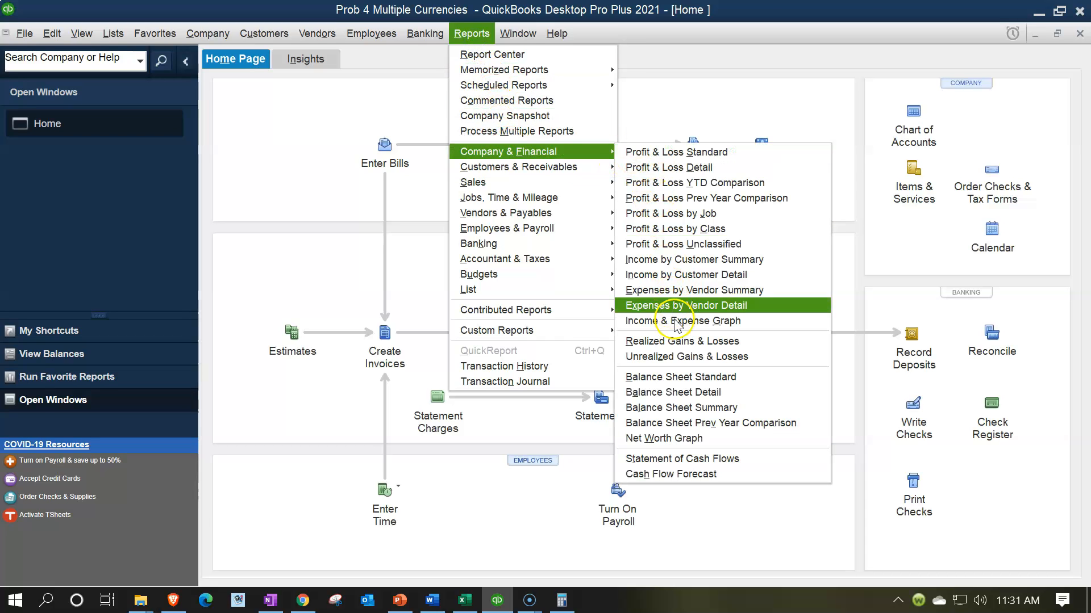
{"action": "left_click", "coordinate": [688, 372]}
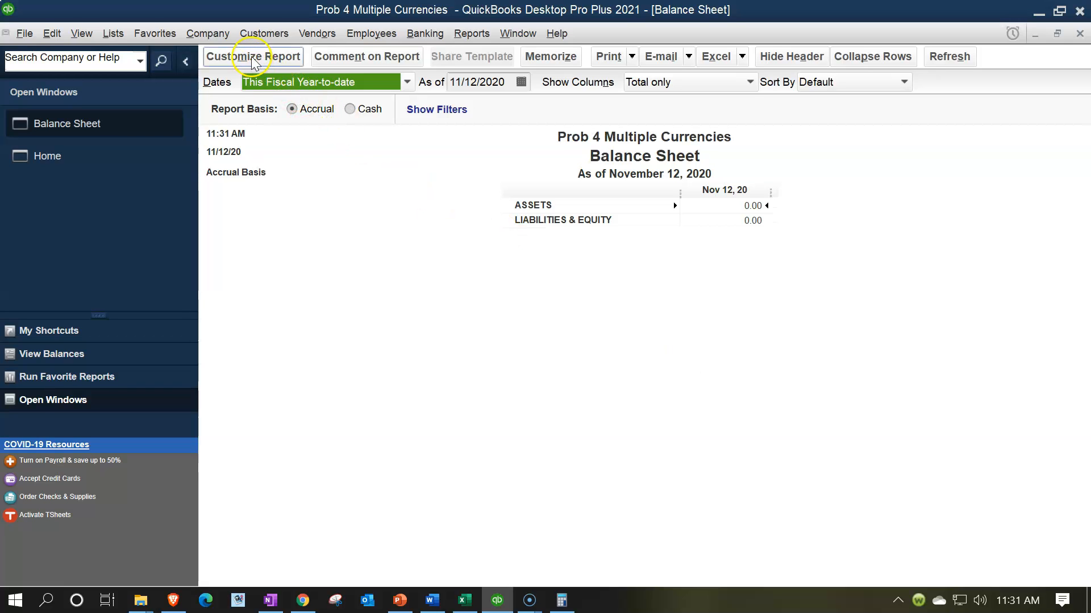
- Customize the Balance Sheet report to cover 01/01/2021 through 12/31/2021
{"action": "left_click", "coordinate": [253, 57]}
{"action": "type", "text": "01012021"}
{"action": "key", "text": "Tab"}
{"action": "type", "text": "12/31/2021"}
{"action": "key", "text": "Tab"}
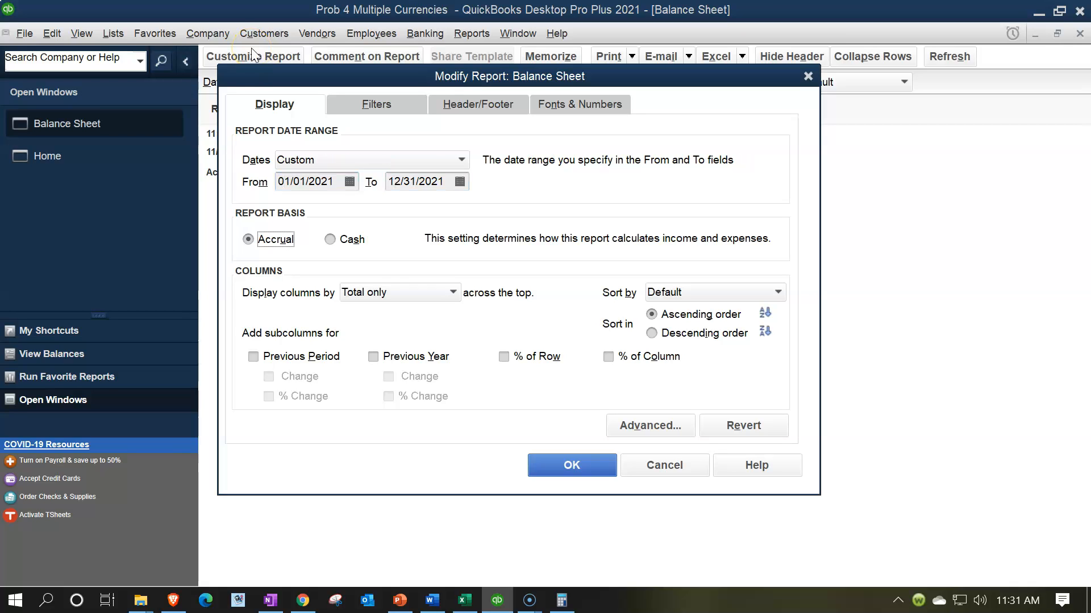
{"action": "left_click", "coordinate": [556, 461]}
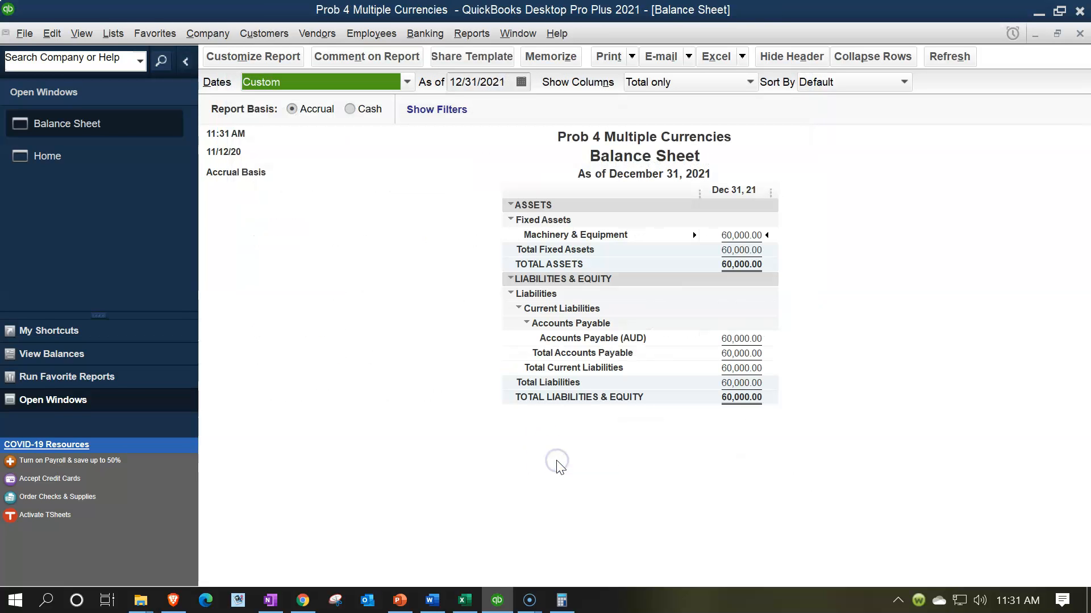
- Examine the transactions behind the Machinery & Equipment balance, then return to the Balance Sheet's Accounts Payable (AUD) line
{"action": "double_click", "coordinate": [742, 235]}
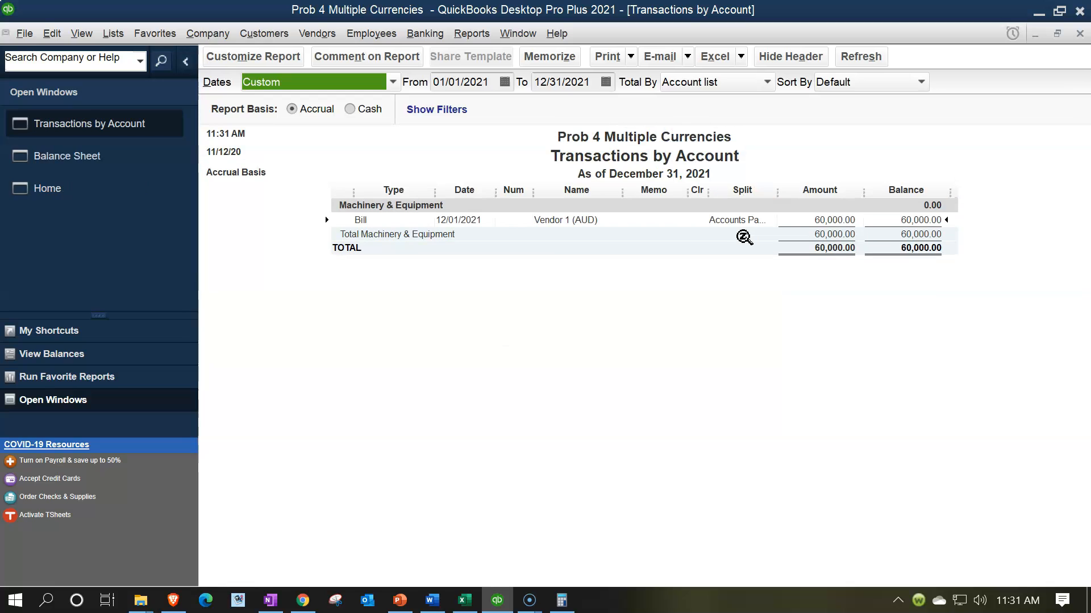
{"action": "left_click", "coordinate": [1080, 33]}
{"action": "left_click", "coordinate": [752, 339]}
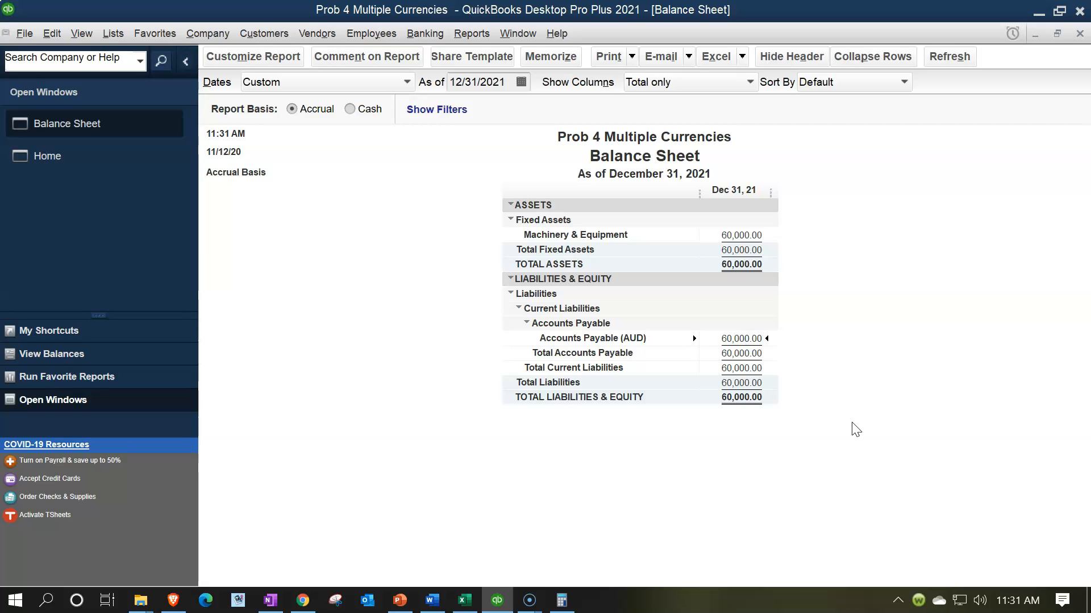
- Review the Vendor Balance Detail report for the Australian-dollar vendor and close it
{"action": "left_click", "coordinate": [472, 35]}
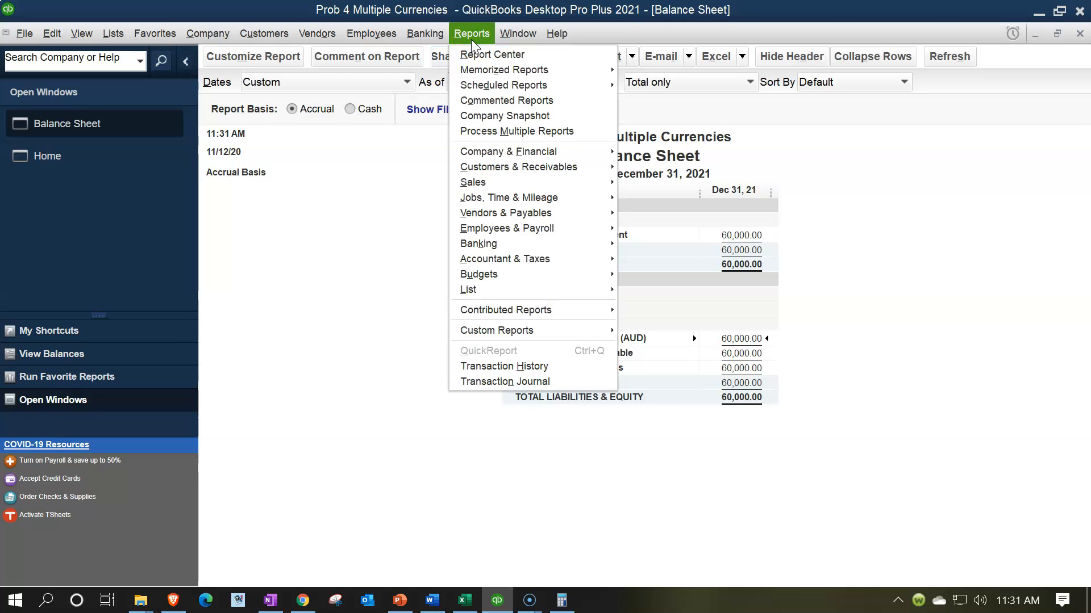
{"action": "mouse_move", "coordinate": [509, 214]}
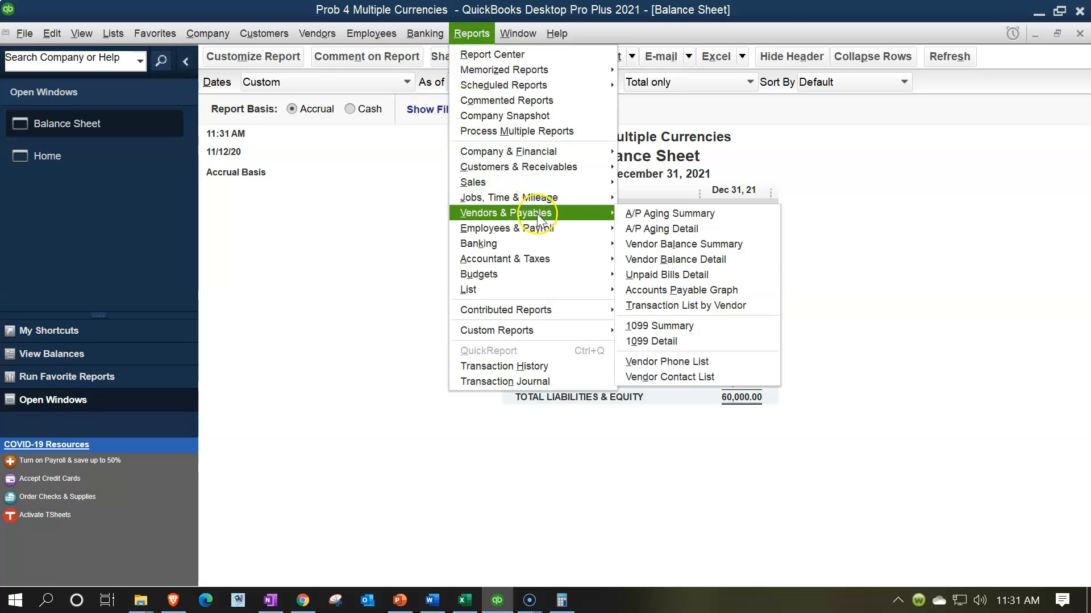
{"action": "left_click", "coordinate": [661, 259]}
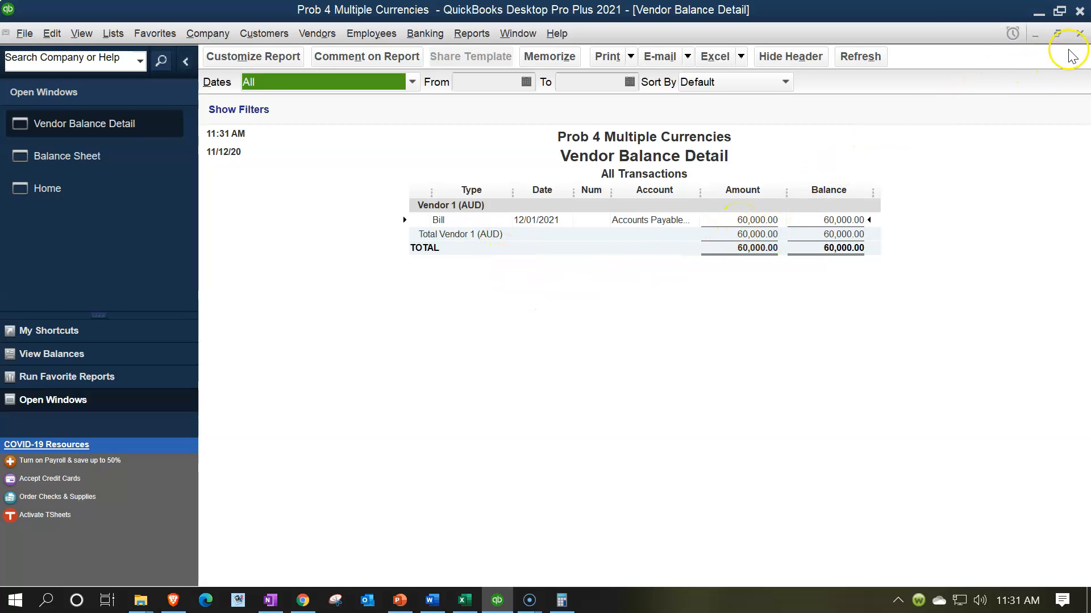
{"action": "left_click", "coordinate": [1079, 32]}
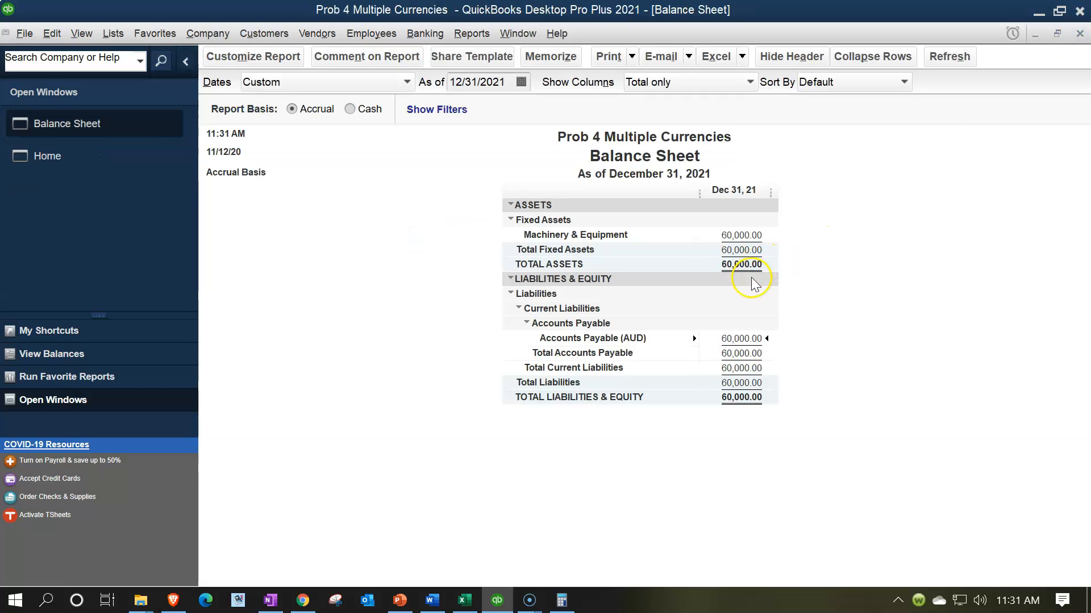
- Switch to the Excel worksheet and examine Year 1's ending Depreciable Asset balance and the beginning Cash and Retained Earnings balances
{"action": "left_click", "coordinate": [465, 600]}
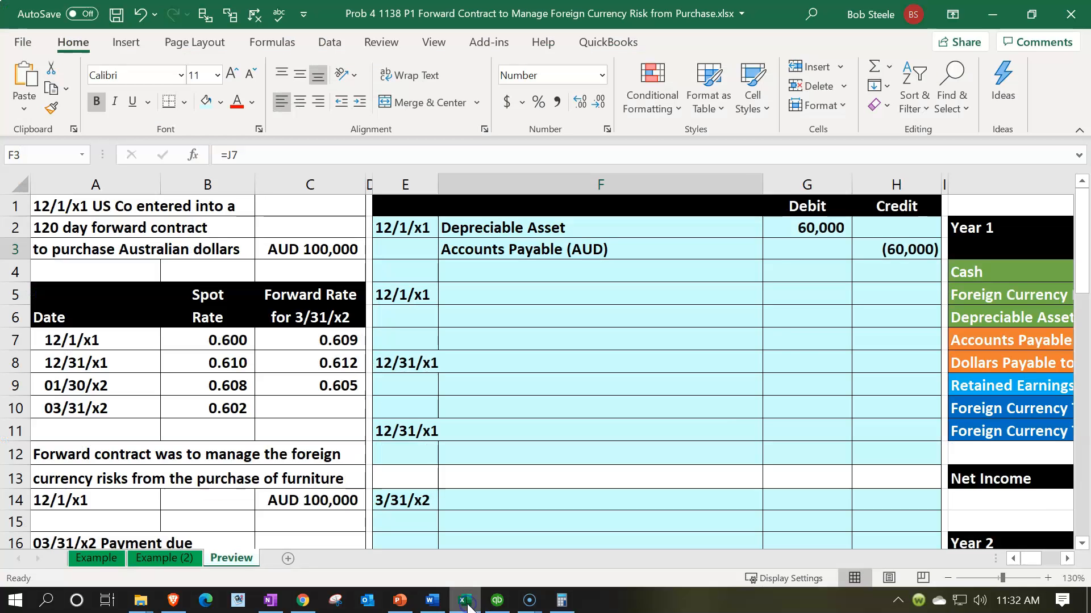
{"action": "left_click", "coordinate": [793, 319]}
{"action": "key", "text": "Right"}
{"action": "key", "text": "Right"}
{"action": "key", "text": "Right"}
{"action": "key", "text": "Right"}
{"action": "key", "text": "Right"}
{"action": "key", "text": "Right"}
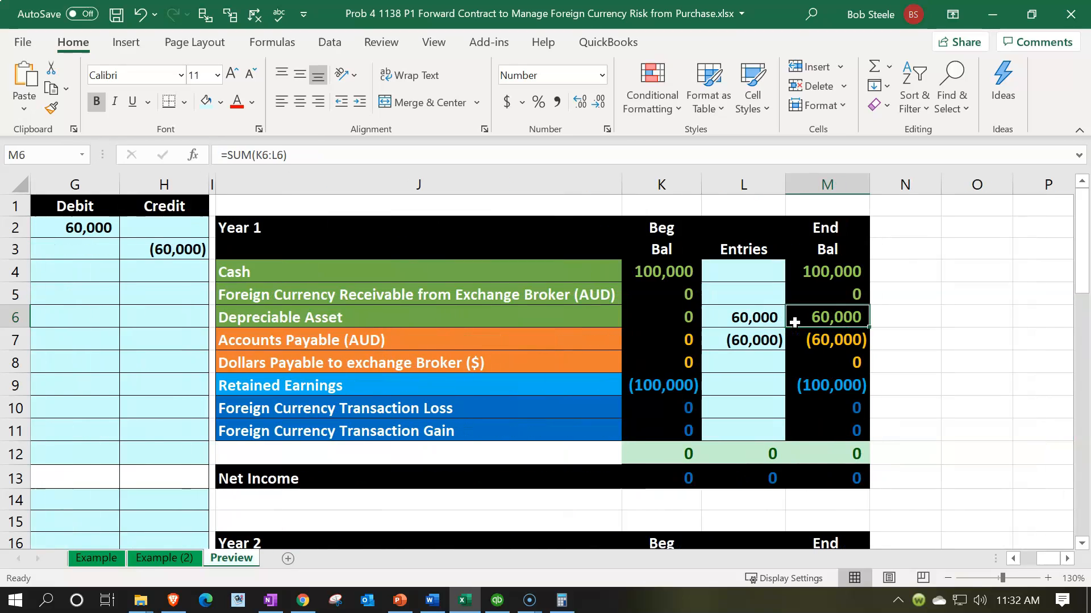
{"action": "left_click", "coordinate": [663, 273]}
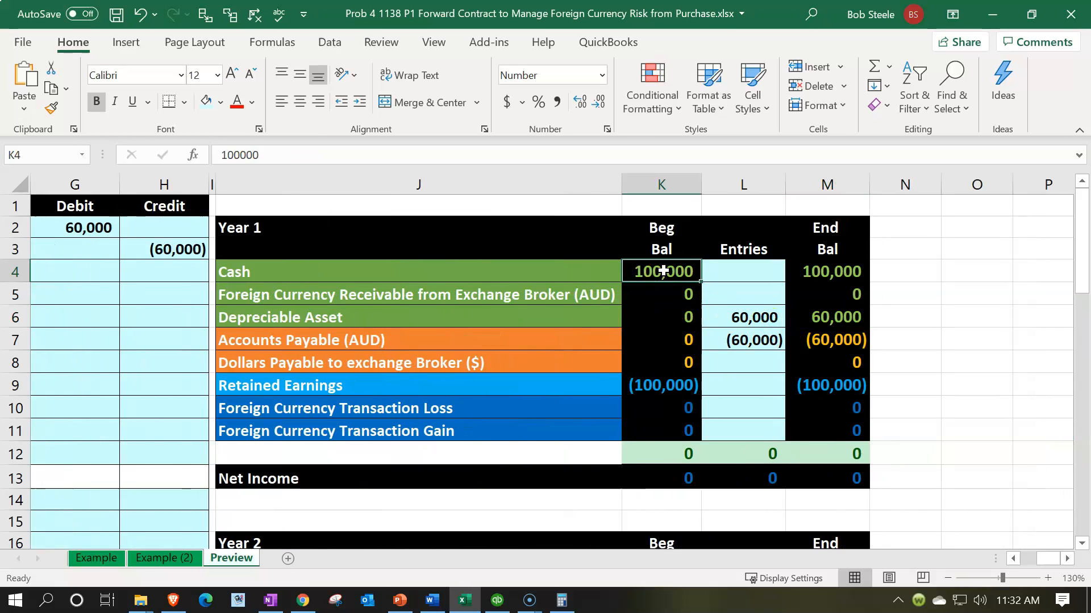
{"action": "key", "text": "Down"}
{"action": "key", "text": "Down"}
{"action": "key", "text": "Down"}
{"action": "key", "text": "Down"}
{"action": "key", "text": "Down"}
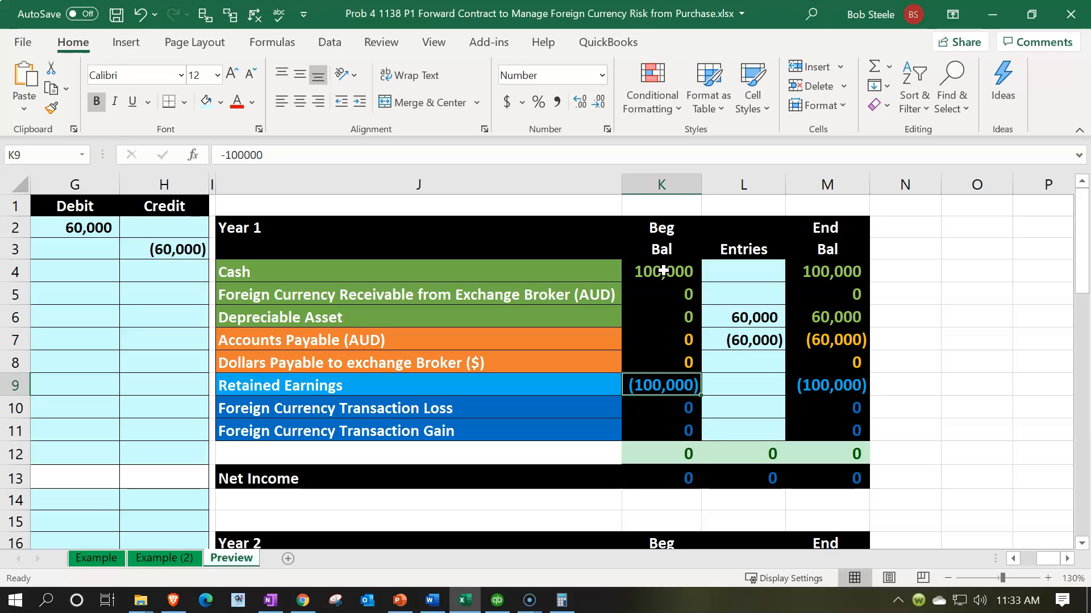
{"action": "left_click", "coordinate": [663, 271]}
{"action": "left_click", "coordinate": [663, 392]}
- Switch back to QuickBooks and start a new Bank-type account from the Chart of Accounts
{"action": "left_click", "coordinate": [507, 602]}
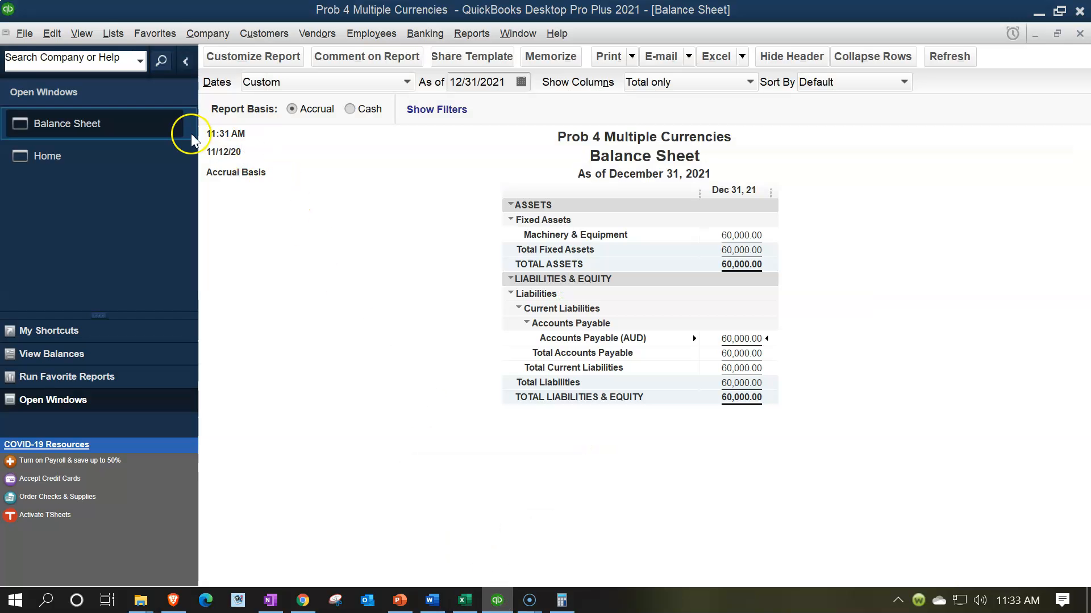
{"action": "left_click", "coordinate": [114, 36]}
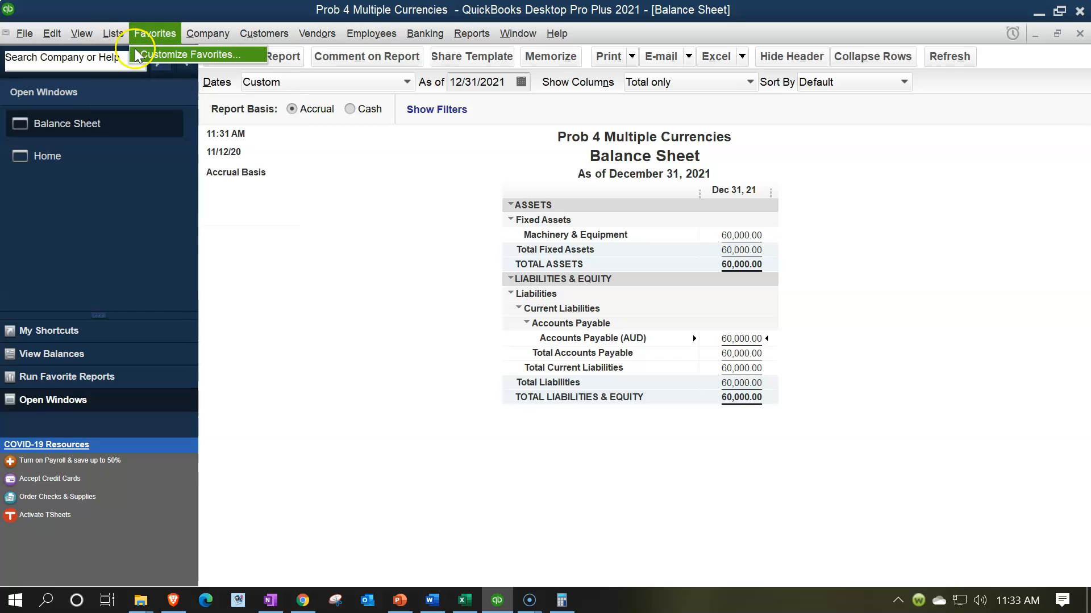
{"action": "left_click", "coordinate": [128, 54]}
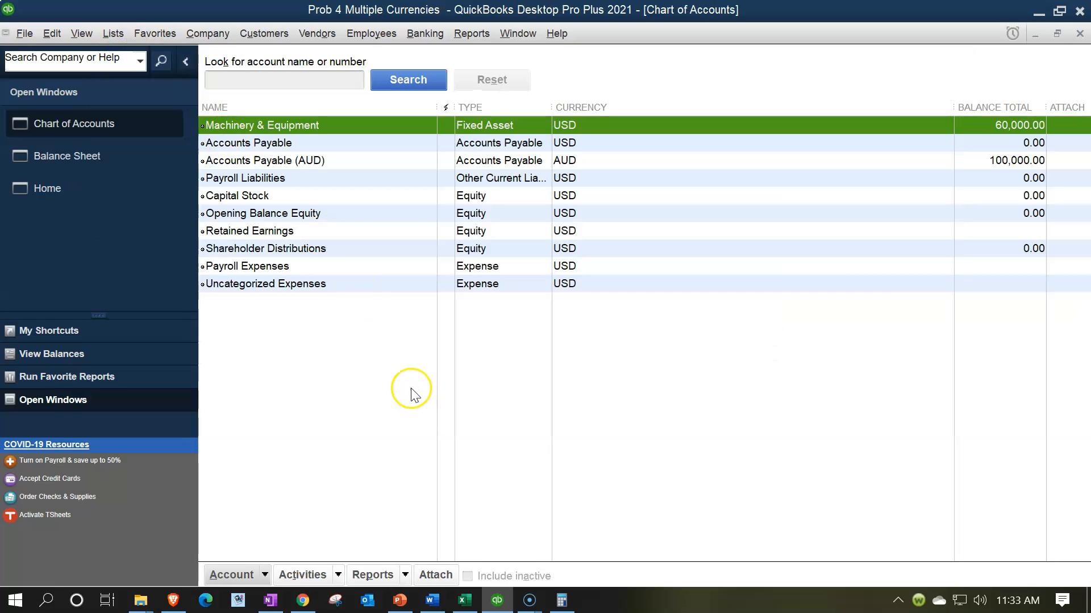
{"action": "left_click", "coordinate": [265, 574]}
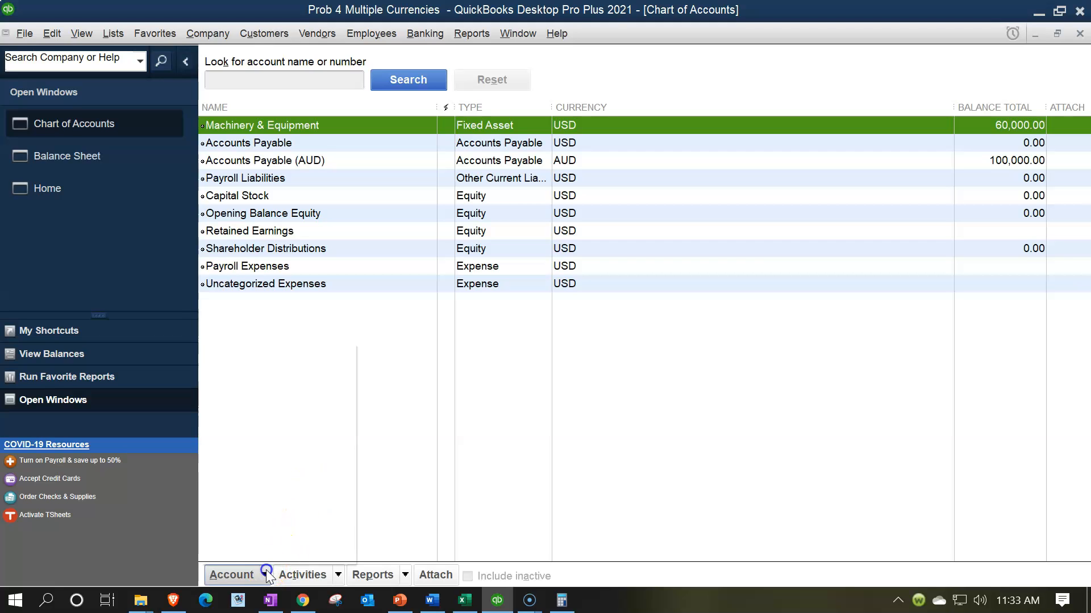
{"action": "left_click", "coordinate": [263, 357]}
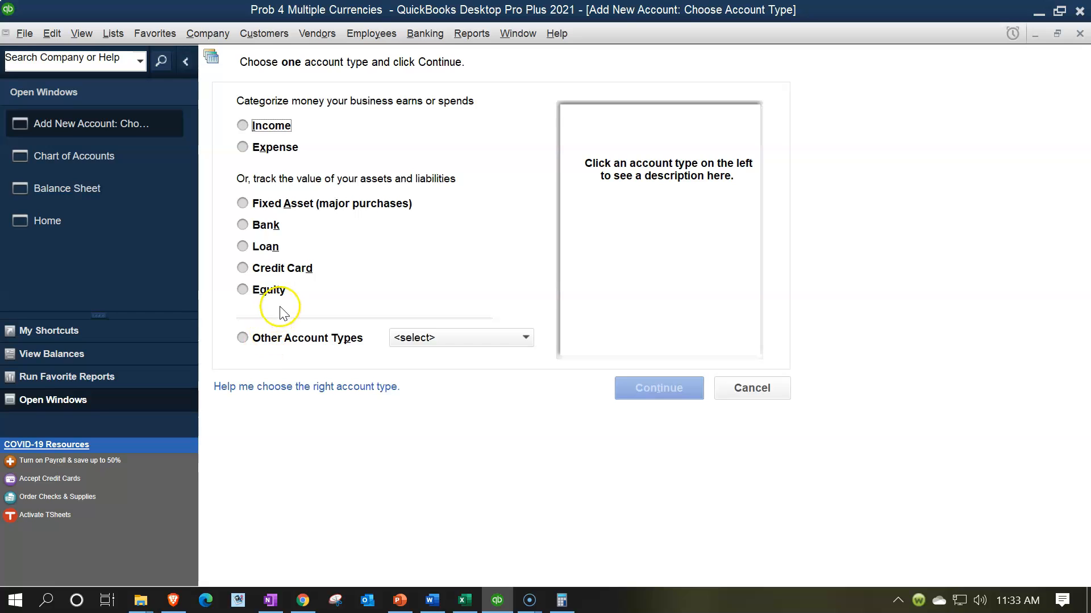
{"action": "left_click", "coordinate": [252, 226]}
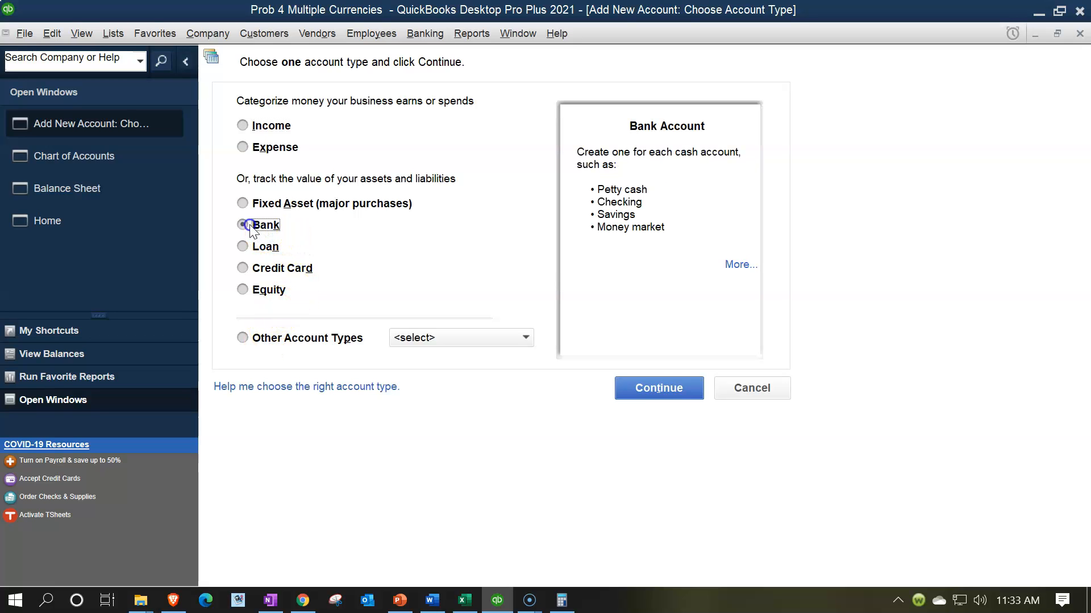
{"action": "left_click", "coordinate": [643, 390]}
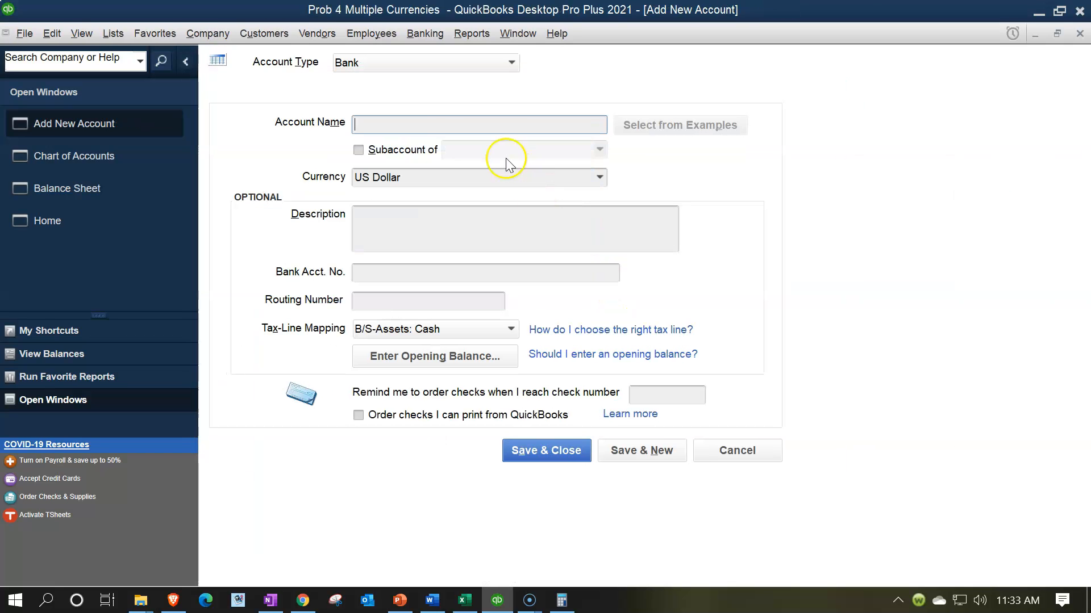
- Name the new bank account Checking (USD)
{"action": "type", "text": "Checking "}
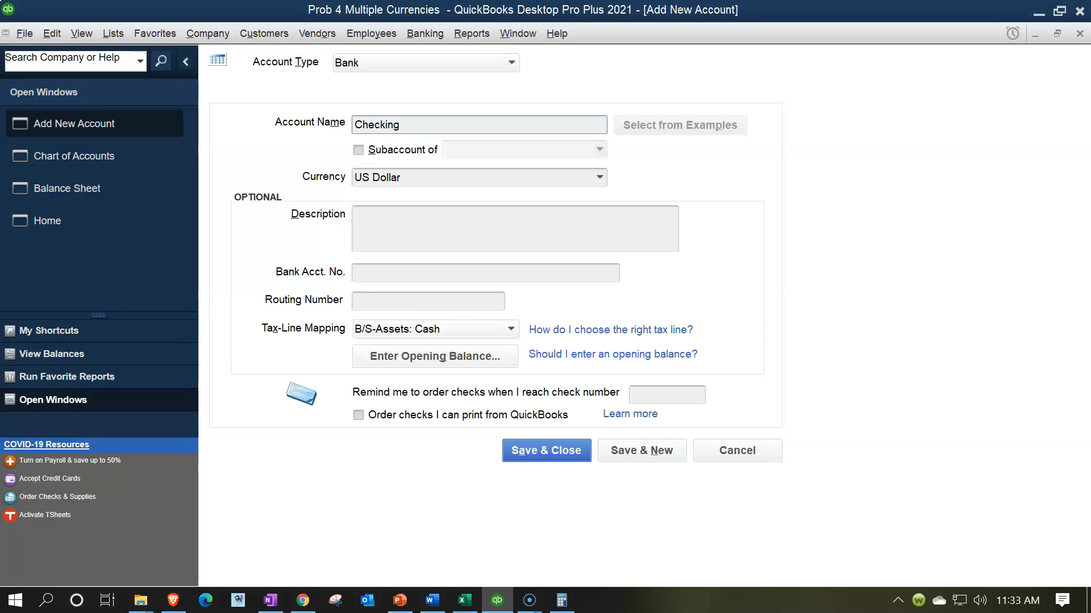
{"action": "type", "text": "(UDD"}
{"action": "key", "text": "BackSpace"}
{"action": "key", "text": "BackSpace"}
{"action": "type", "text": "S"}
{"action": "key", "text": "Tab"}
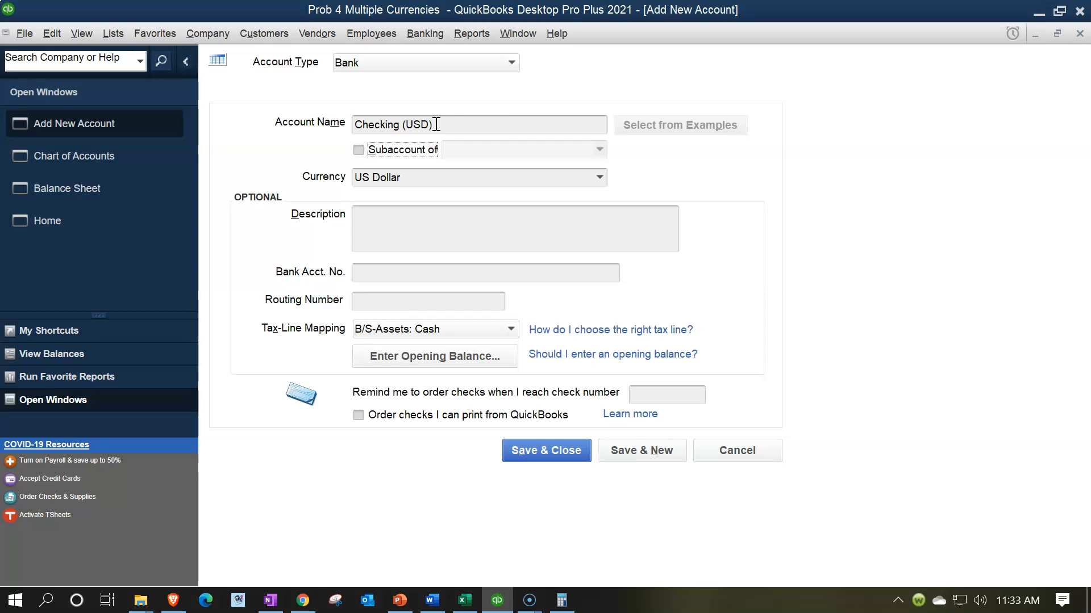
- Keep US Dollar as the account's currency, save the account and dismiss the bank feed setup offers
{"action": "left_click", "coordinate": [600, 179]}
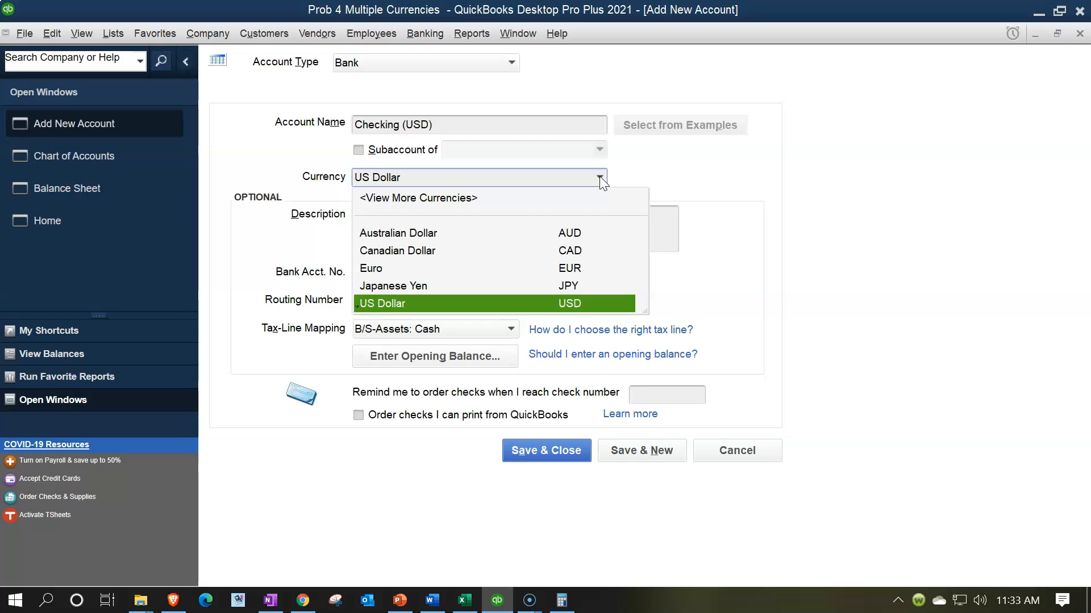
{"action": "left_click", "coordinate": [599, 177]}
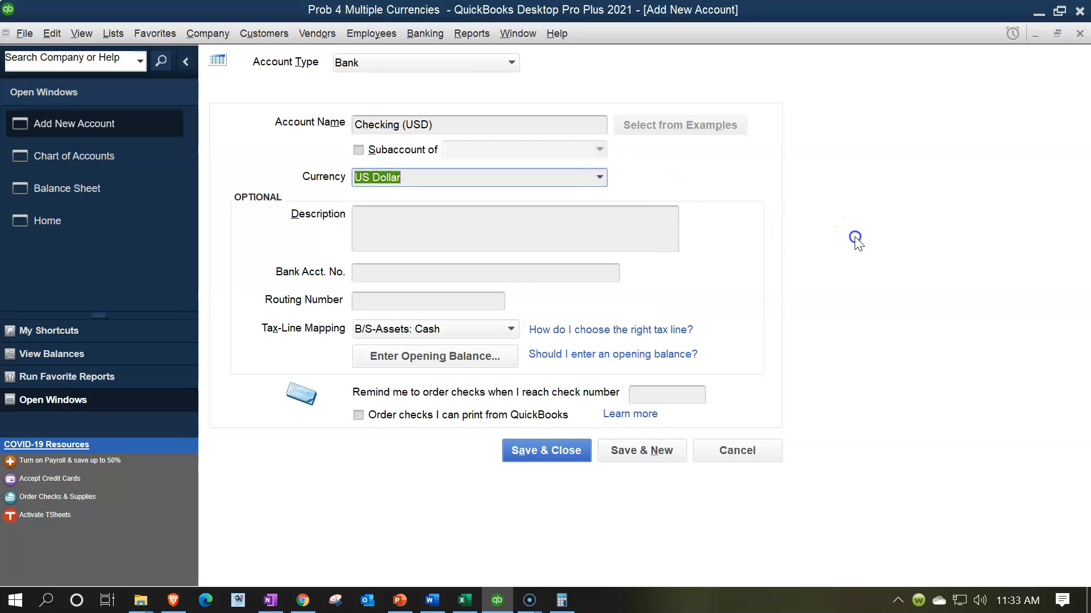
{"action": "left_click", "coordinate": [545, 455]}
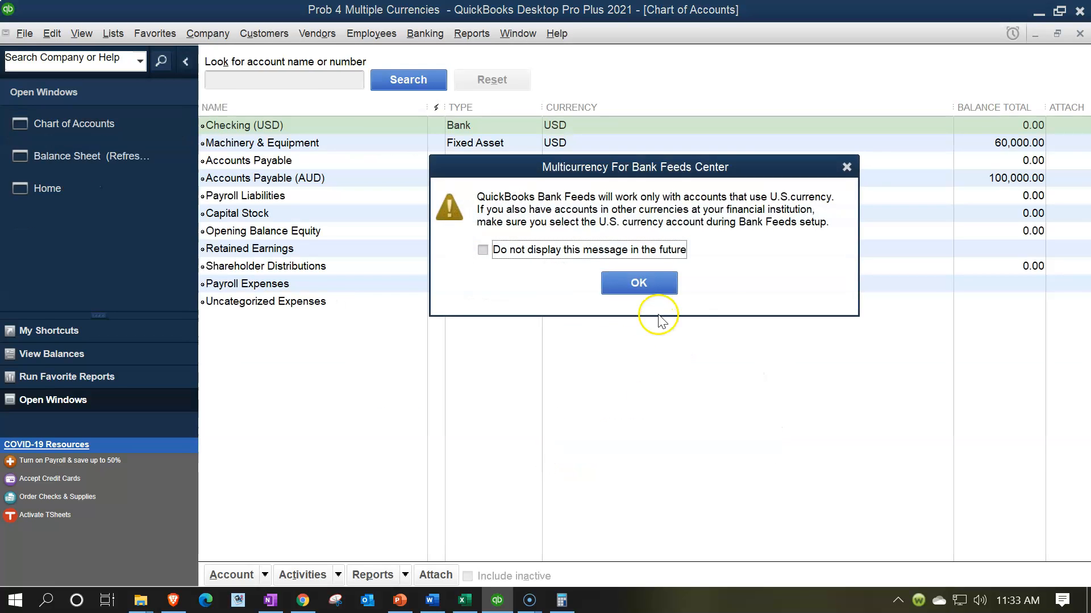
{"action": "left_click", "coordinate": [847, 167]}
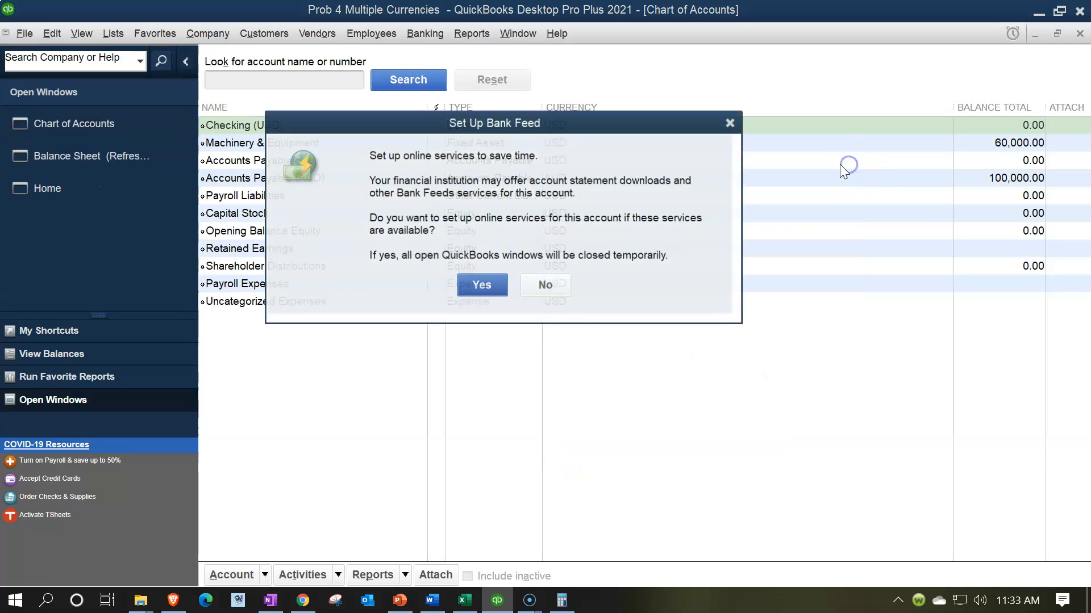
{"action": "left_click", "coordinate": [730, 123]}
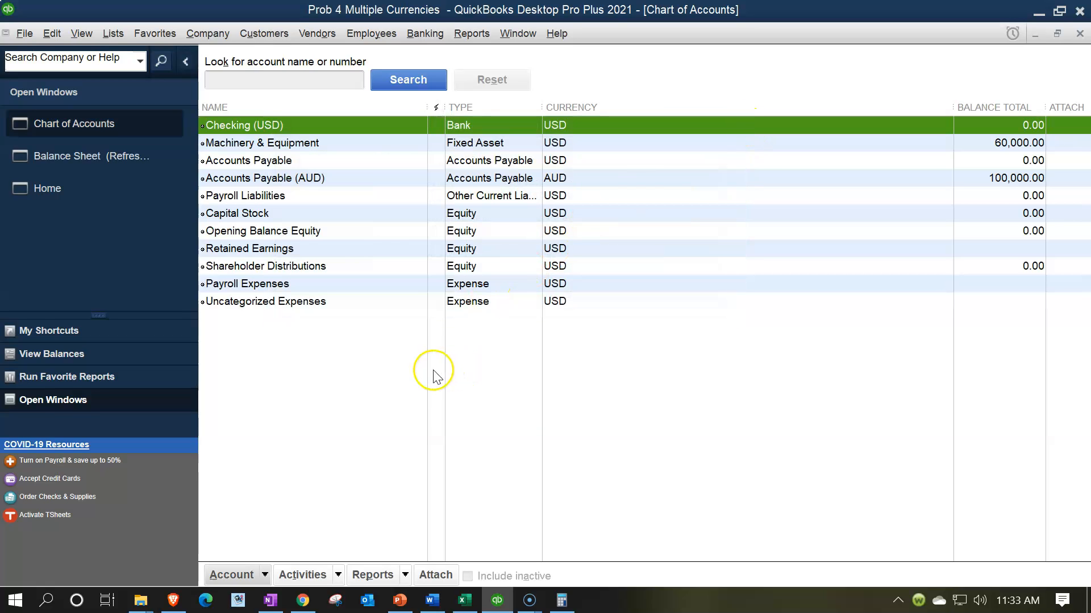
- Open the Checking (USD) register and begin an entry dated 01/01/2021 with Dep as its number
{"action": "double_click", "coordinate": [279, 128]}
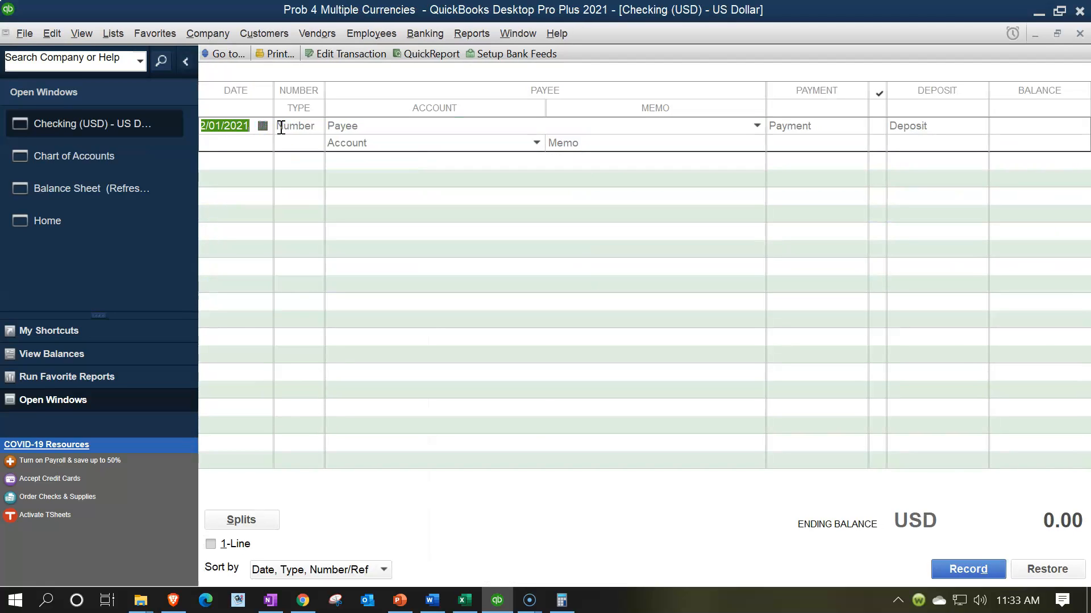
{"action": "type", "text": "01/01/2021"}
{"action": "left_click", "coordinate": [282, 128]}
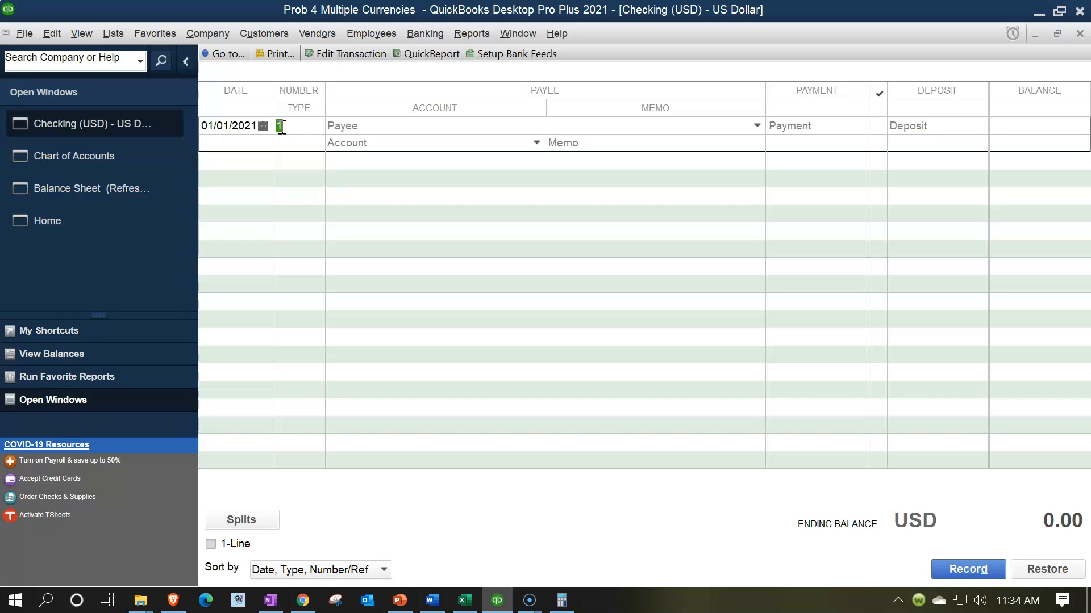
{"action": "type", "text": "Dep"}
{"action": "key", "text": "Tab"}
{"action": "key", "text": "Tab"}
{"action": "key", "text": "Tab"}
{"action": "key", "text": "Tab"}
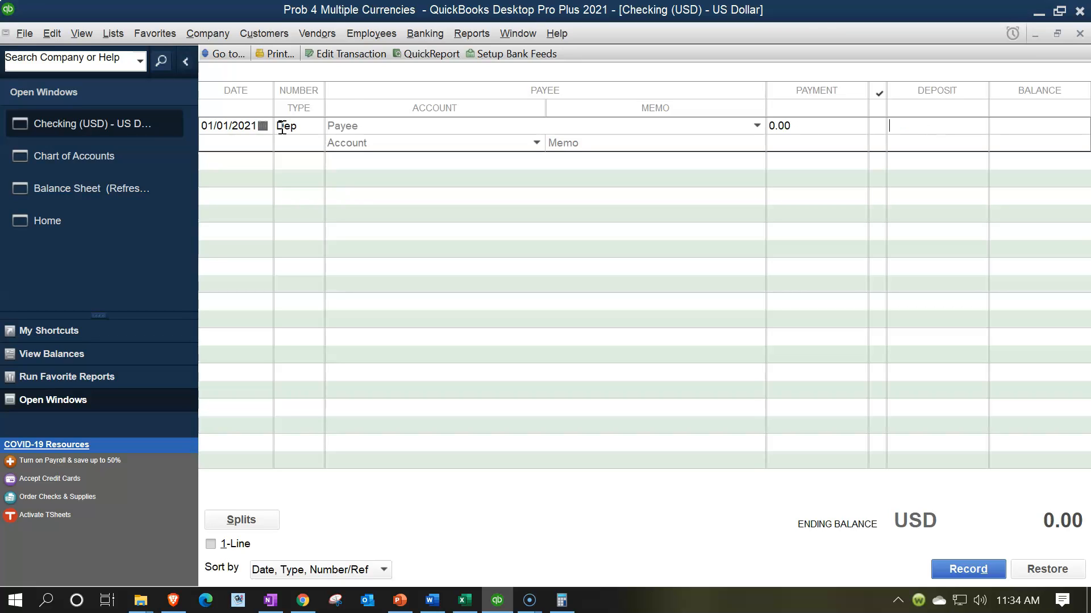
- Record a 100,000 deposit against Retained Earnings, accepting the future date and the posting to that account
{"action": "type", "text": "100,000"}
{"action": "key", "text": "Tab"}
{"action": "type", "text": "Re"}
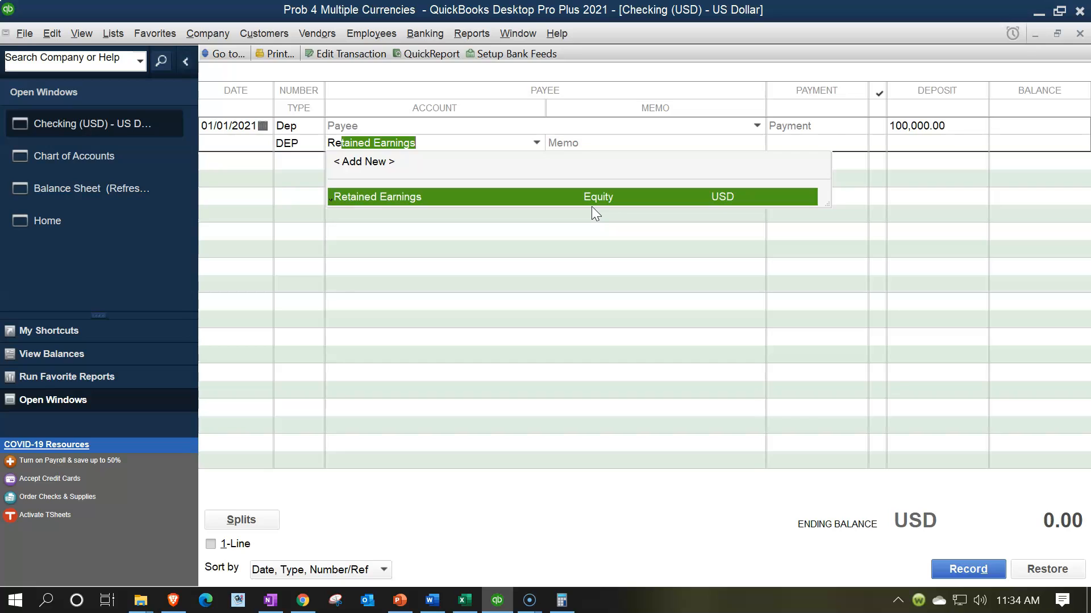
{"action": "key", "text": "Tab"}
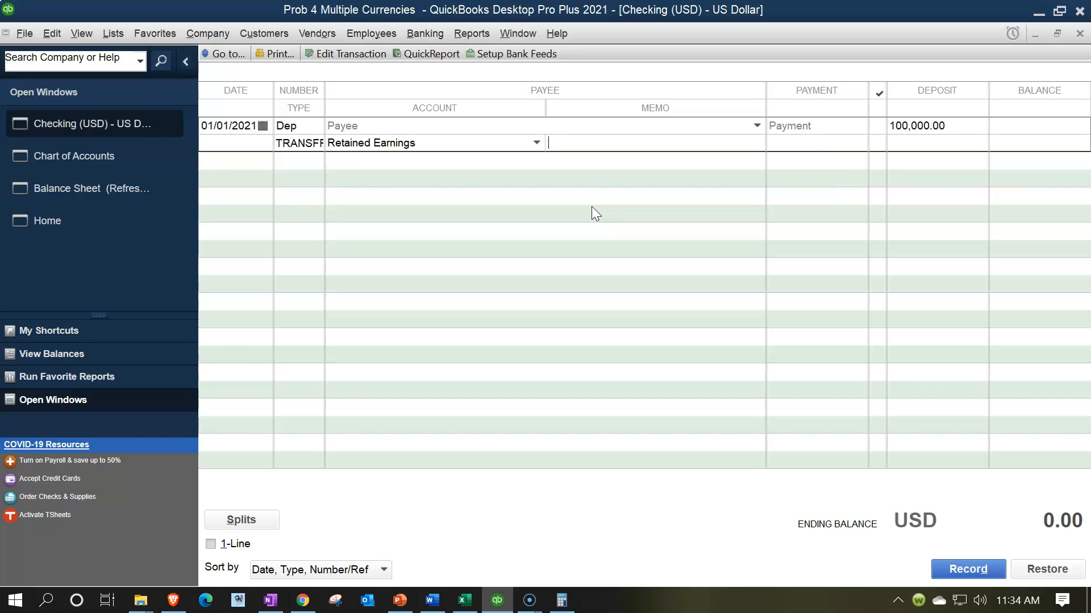
{"action": "key", "text": "Return"}
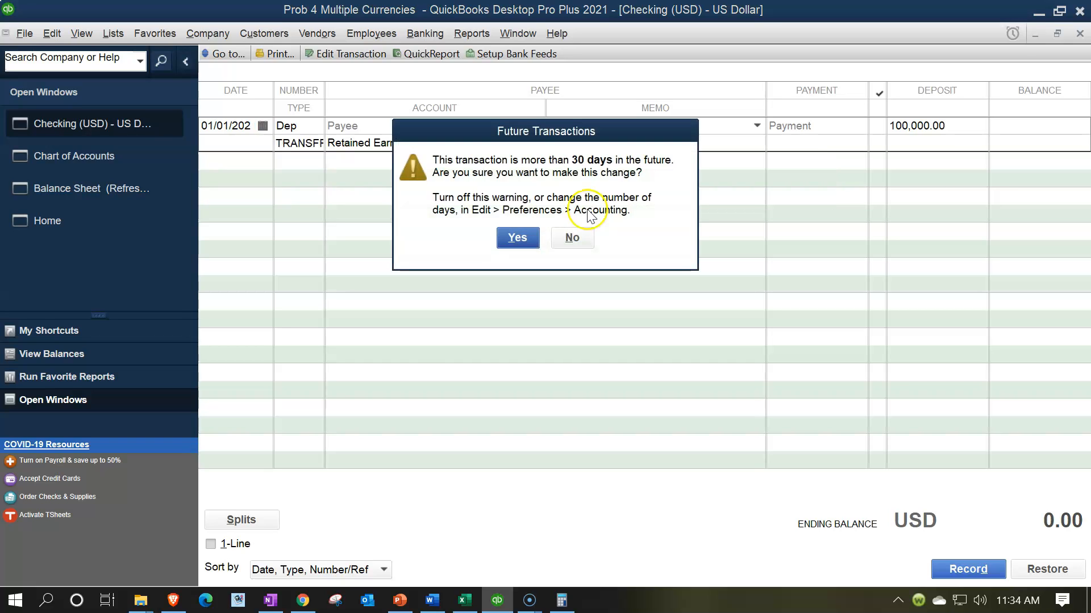
{"action": "left_click", "coordinate": [517, 238]}
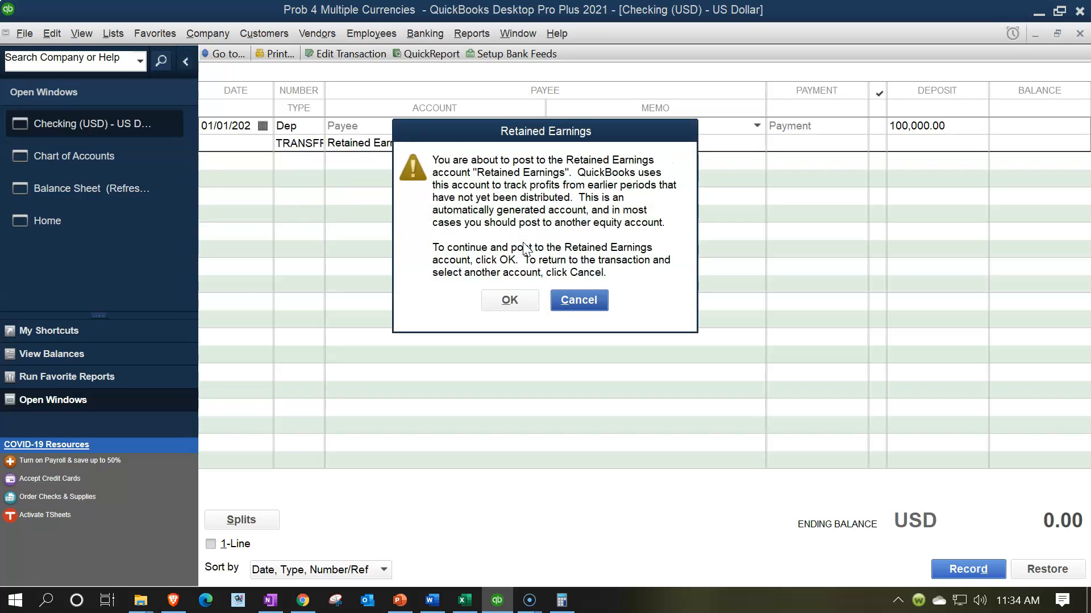
{"action": "left_click", "coordinate": [524, 300]}
{"action": "left_click", "coordinate": [497, 307]}
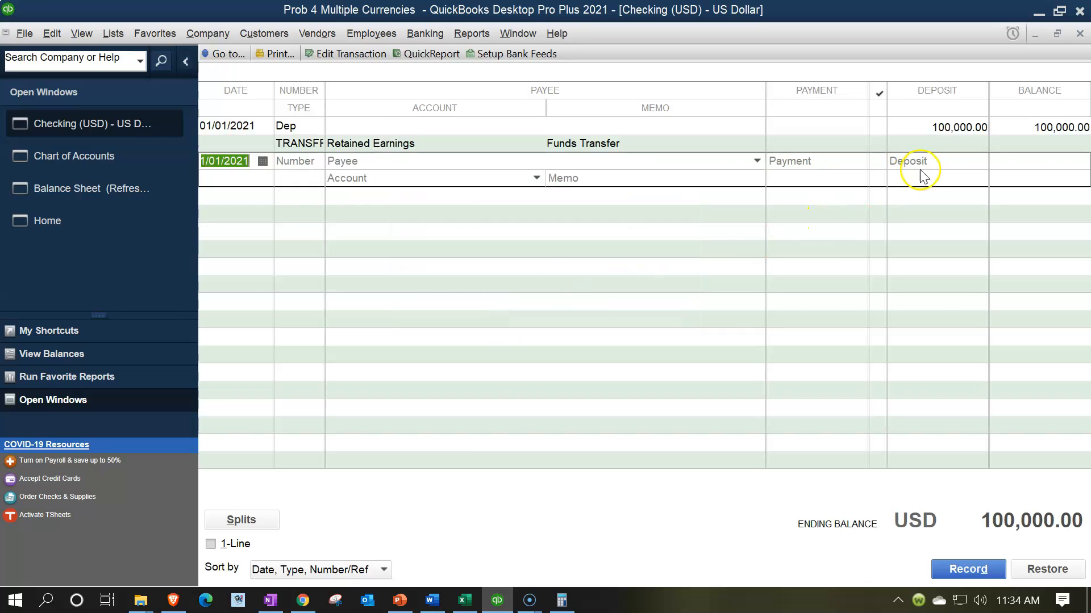
- Close the Checking (USD) register and the chart of accounts, then refresh the balance sheet and review its checking, retained earnings and accounts payable lines
{"action": "left_click", "coordinate": [1080, 34]}
{"action": "left_click", "coordinate": [1084, 35]}
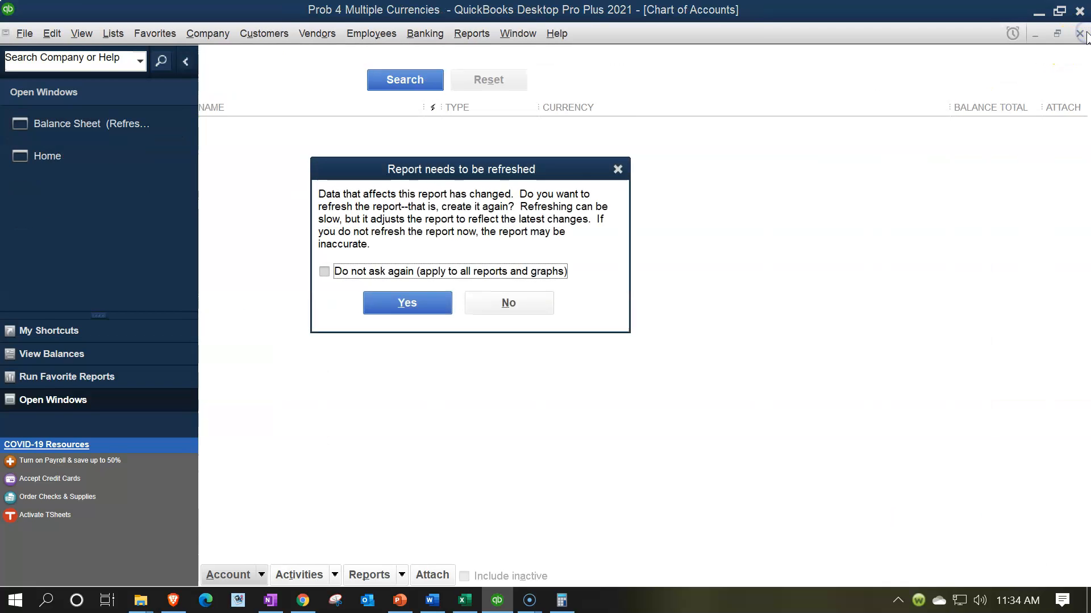
{"action": "left_click", "coordinate": [442, 304]}
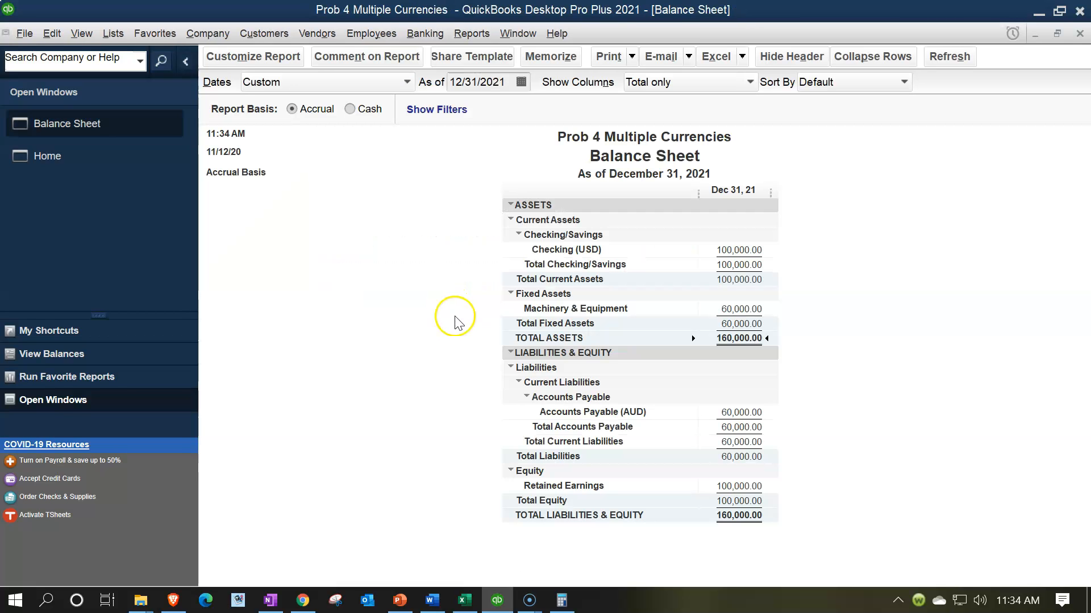
{"action": "left_click", "coordinate": [754, 250]}
{"action": "left_click", "coordinate": [743, 487]}
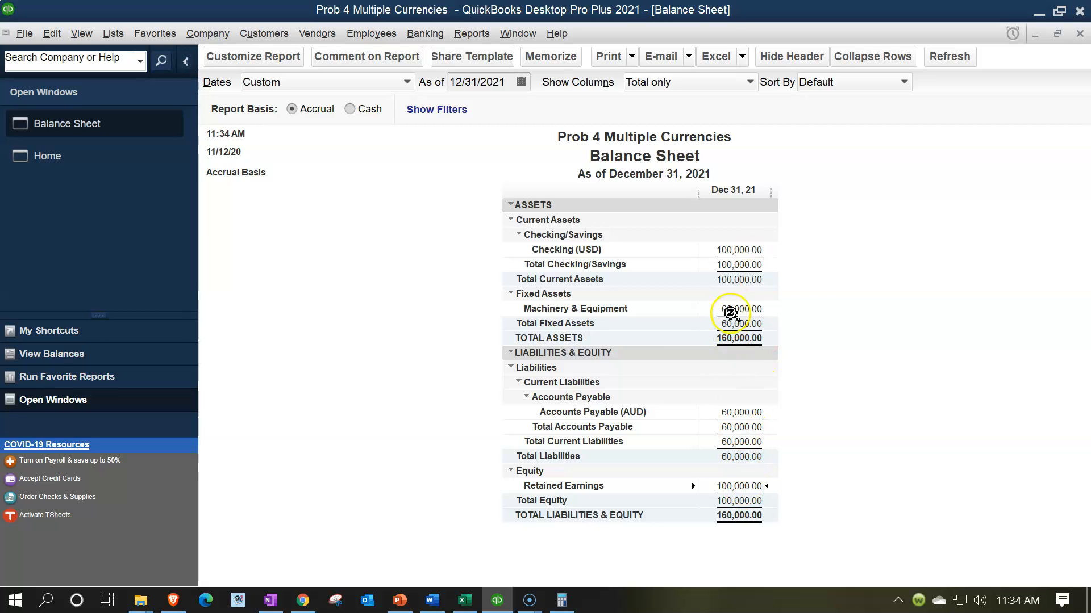
{"action": "left_click", "coordinate": [751, 415]}
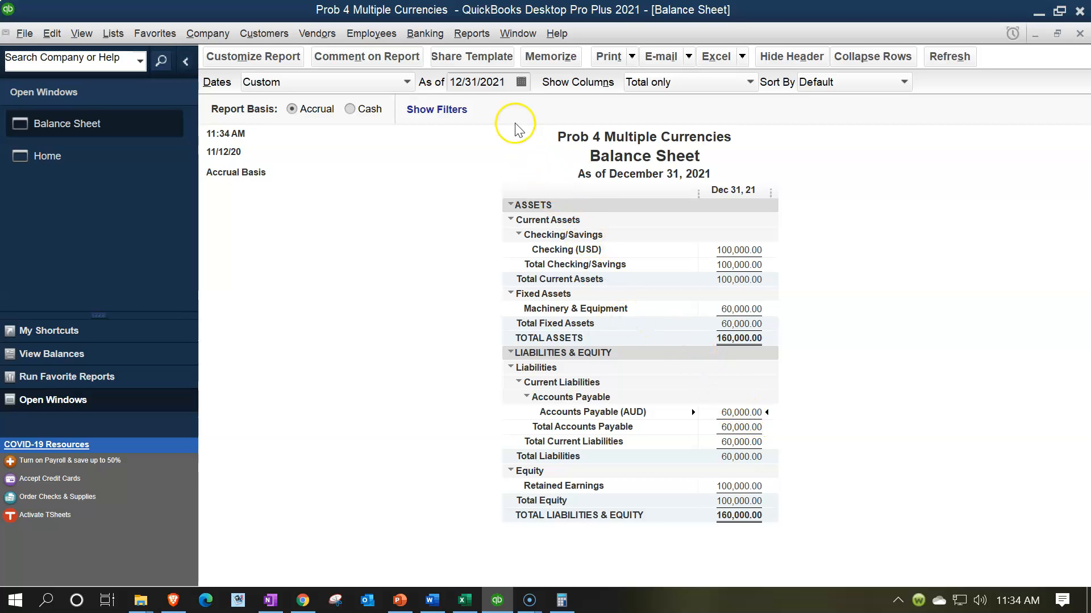
- Run a Trial Balance report from 01/01/2021 to 12/31/2021 and review the Accounts Payable (AUD) balance
{"action": "left_click", "coordinate": [469, 33]}
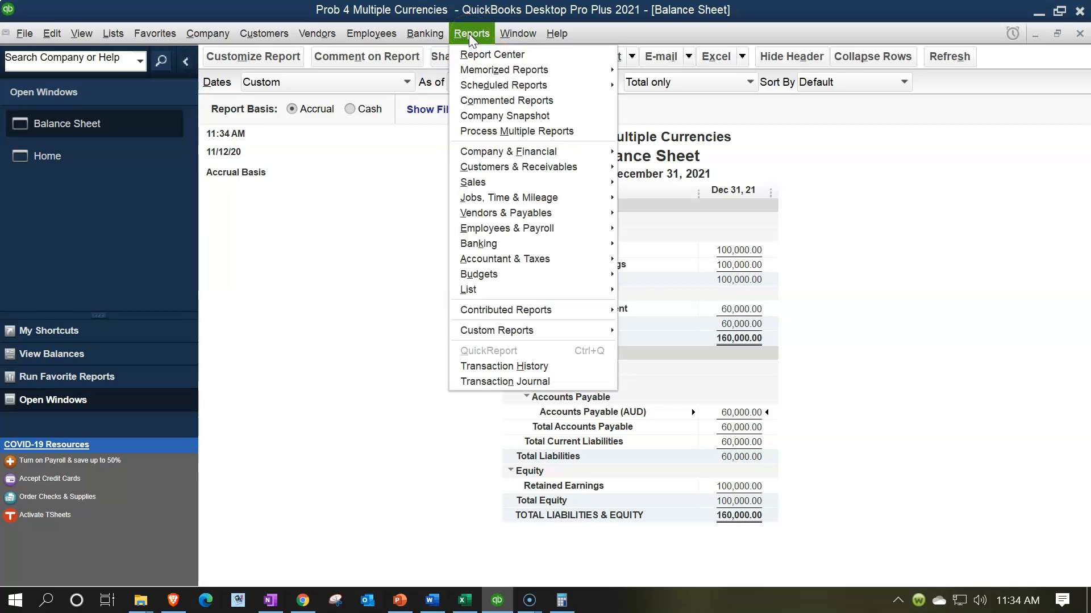
{"action": "mouse_move", "coordinate": [534, 268]}
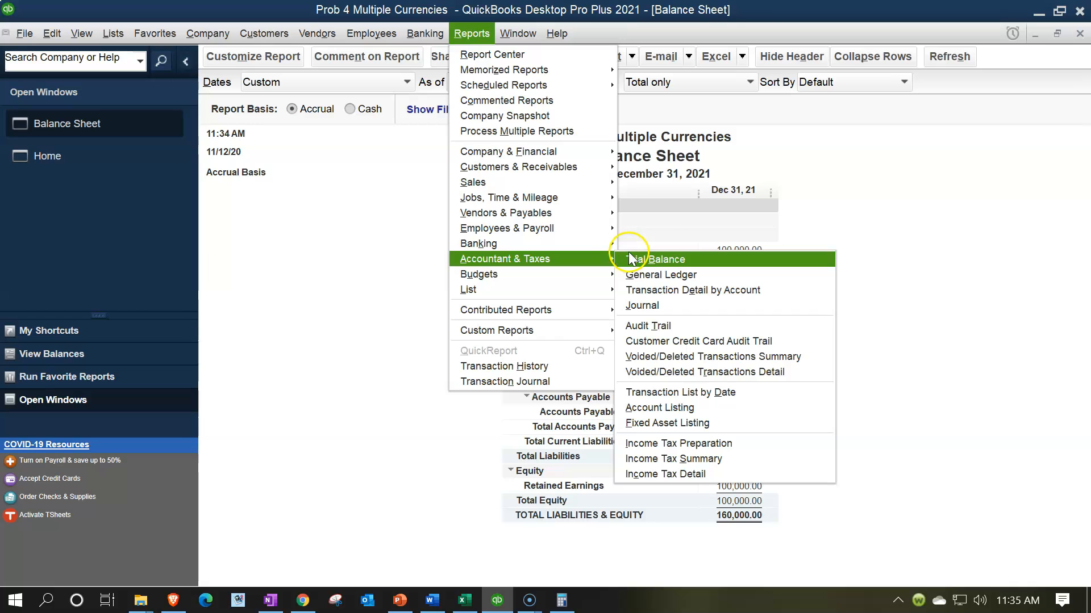
{"action": "left_click", "coordinate": [669, 266]}
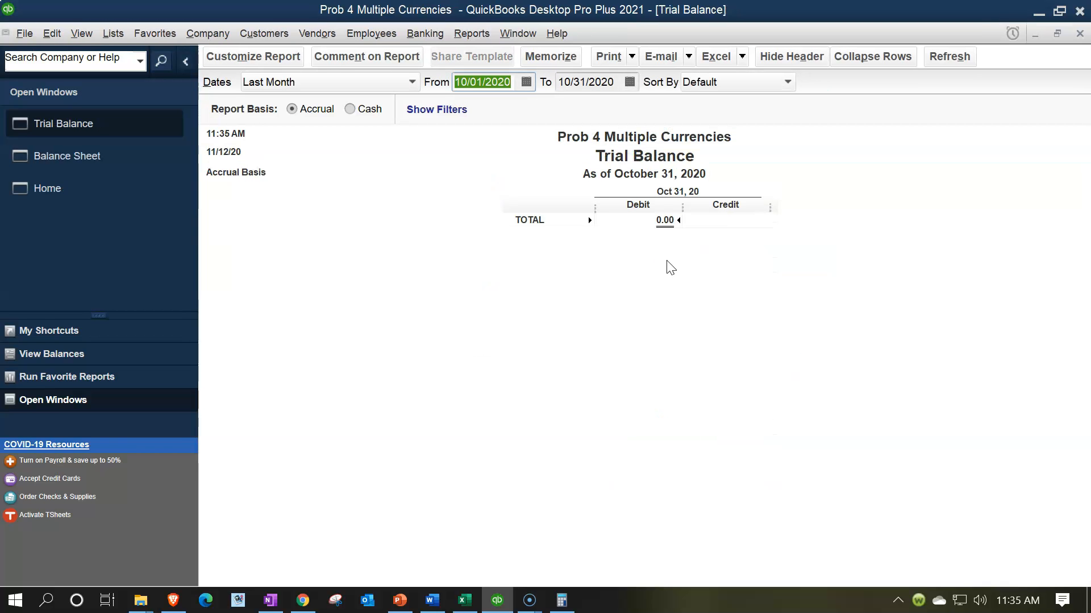
{"action": "type", "text": "01/01/2"}
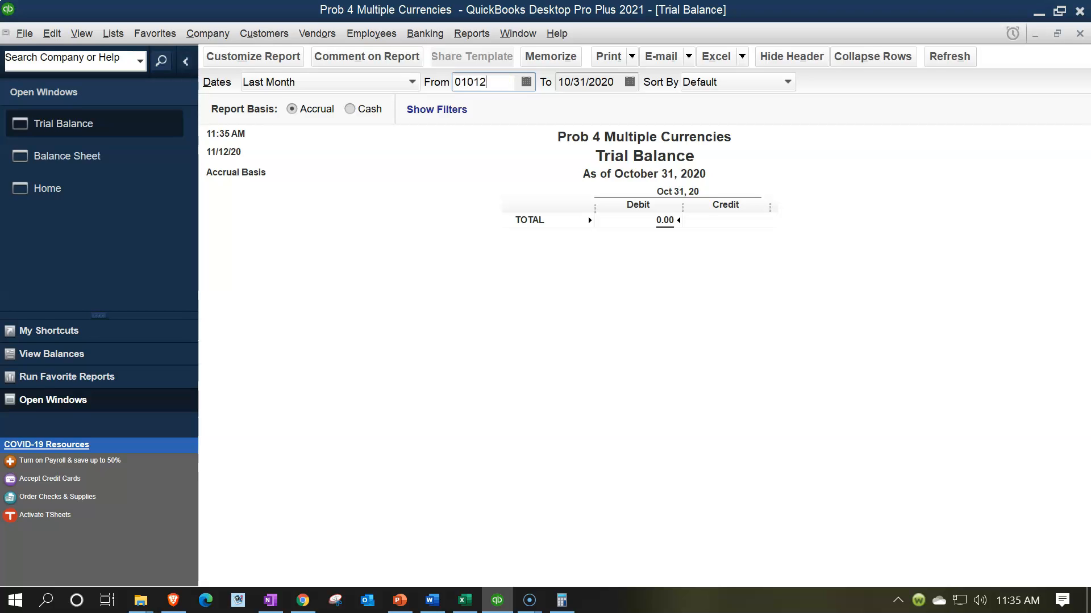
{"action": "type", "text": "021"}
{"action": "key", "text": "Tab"}
{"action": "type", "text": "12312021"}
{"action": "key", "text": "Tab"}
{"action": "left_click", "coordinate": [688, 369]}
{"action": "left_click", "coordinate": [686, 352]}
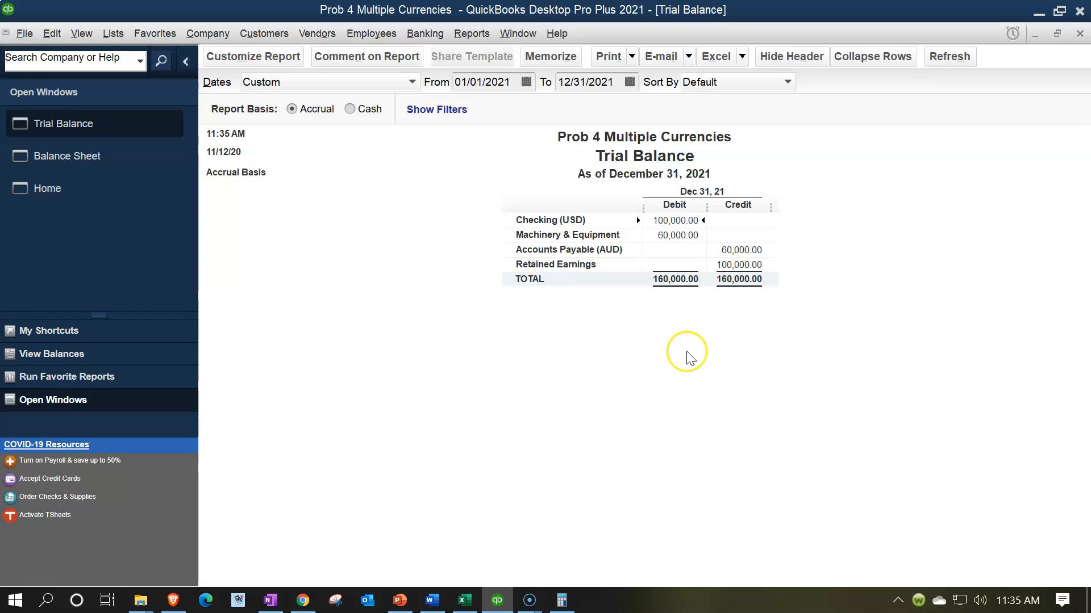
{"action": "left_click", "coordinate": [736, 250]}
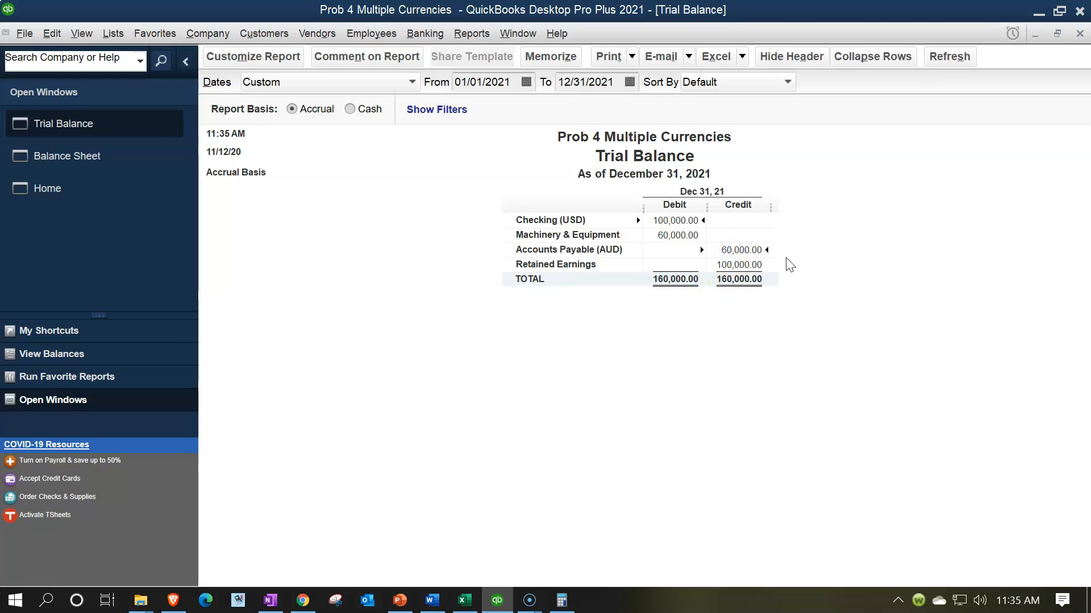